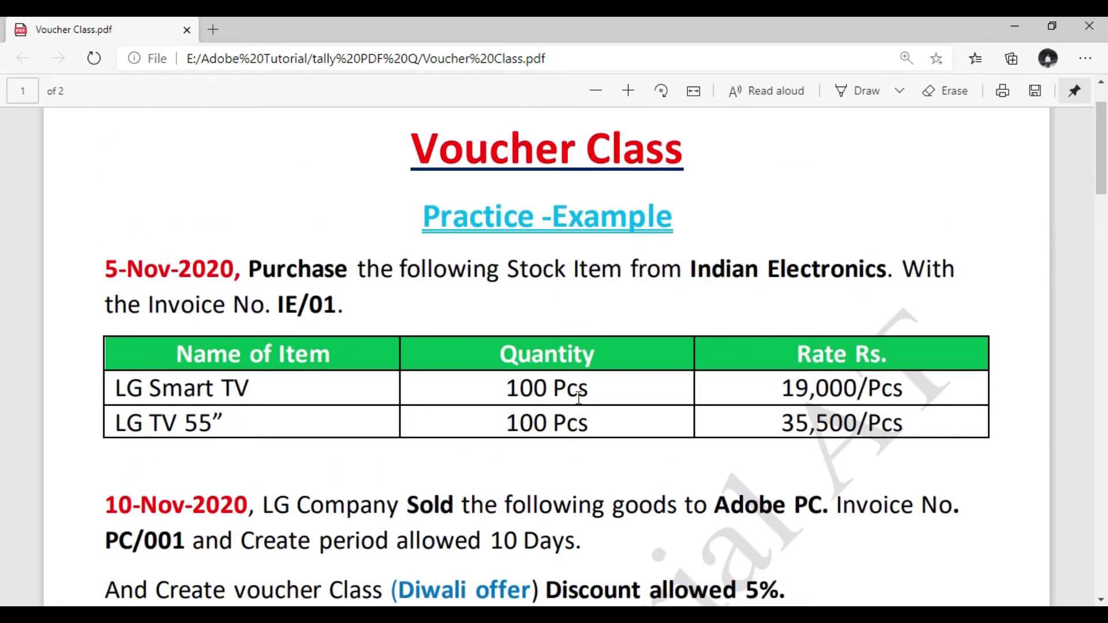
Step: Examine the Voucher Class practice example, focusing on the 5-Nov-2020 purchase transaction and its supplier, Indian Electronics
scroll(577, 439, "down", 3)
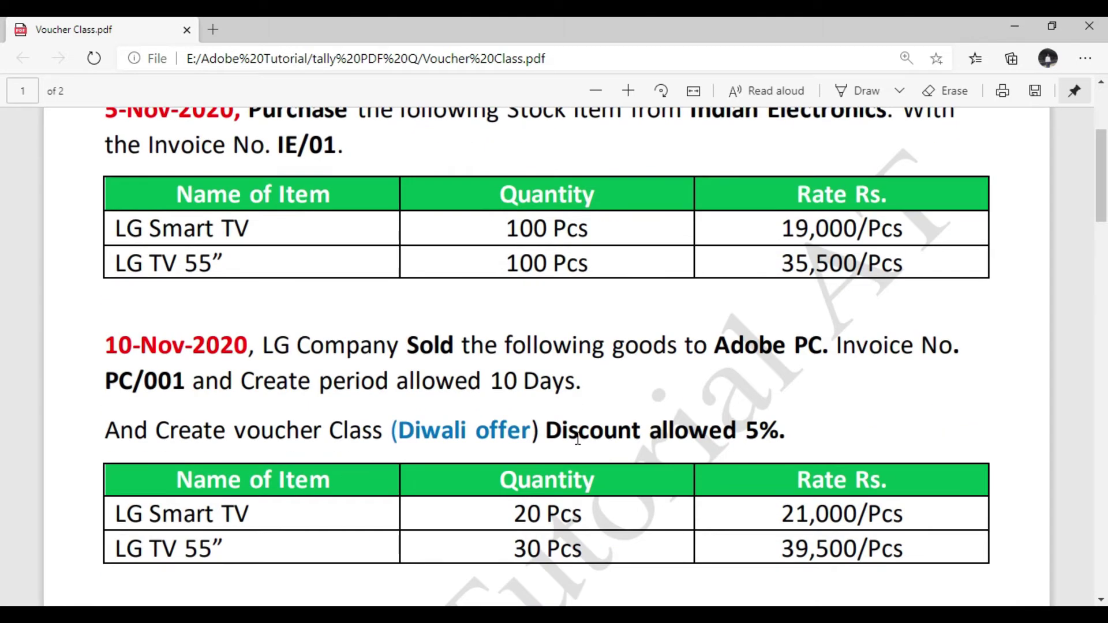
scroll(577, 440, "down", 2)
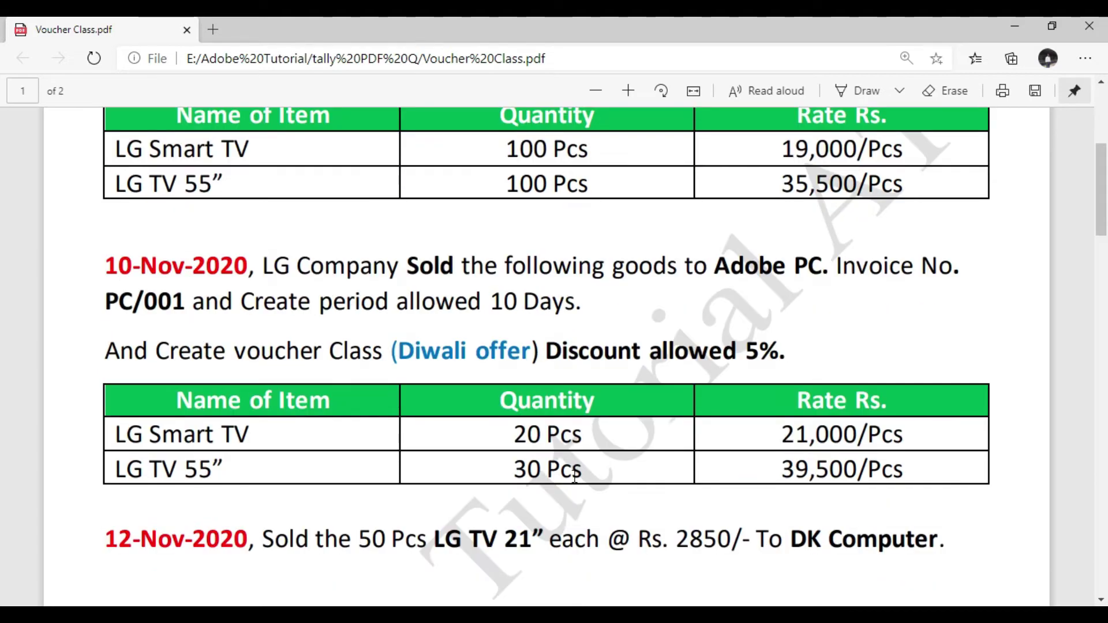
scroll(574, 477, "up", 6)
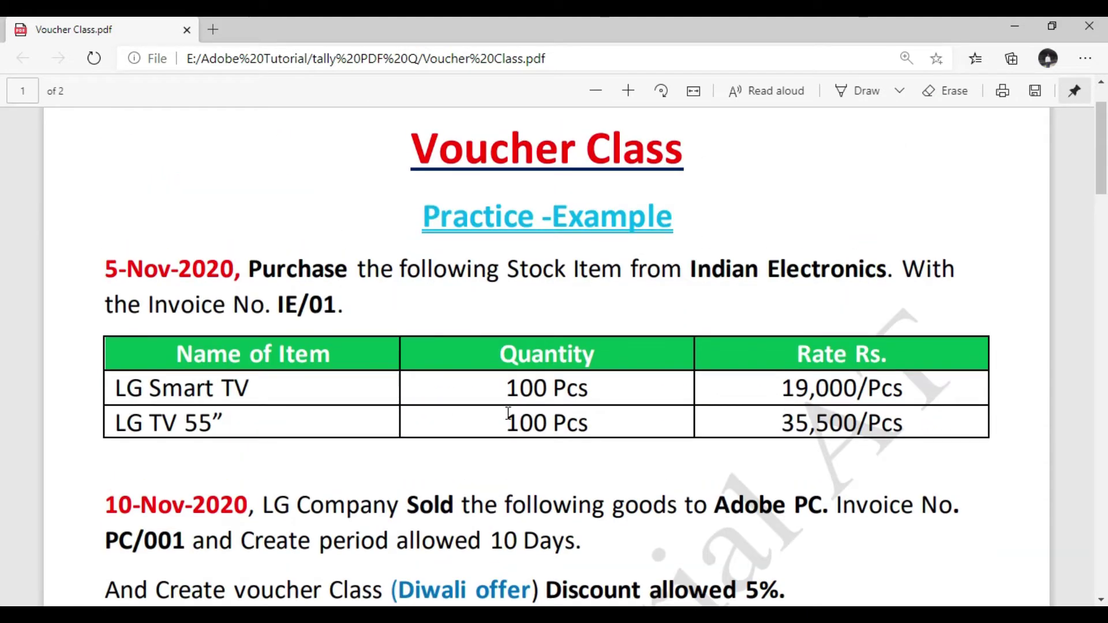
scroll(495, 382, "down", 2)
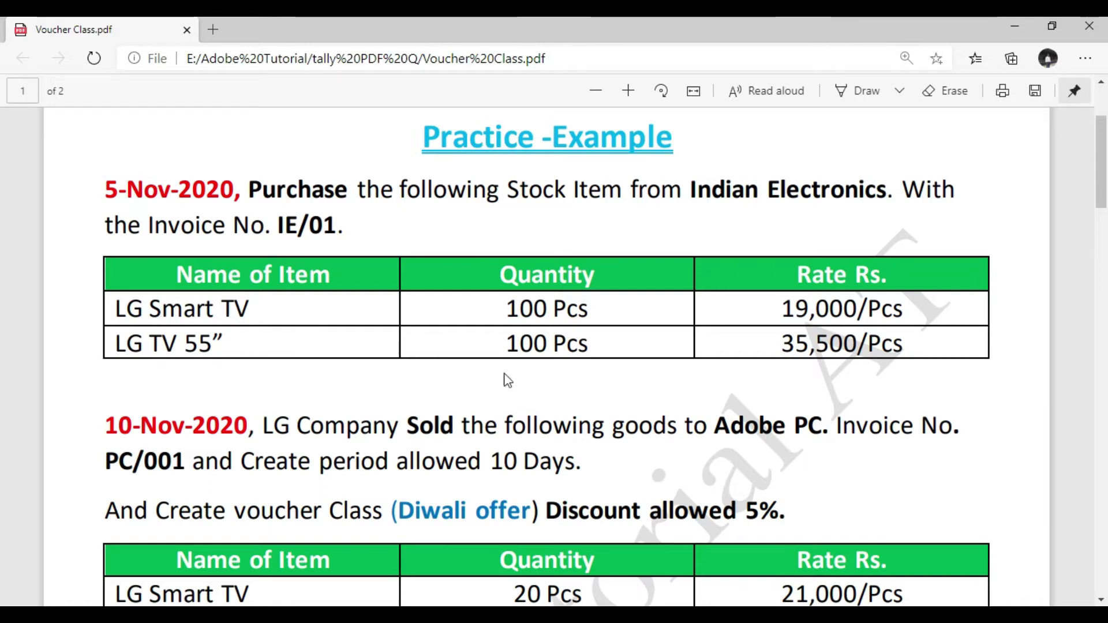
left_click_drag(323, 195, 251, 190)
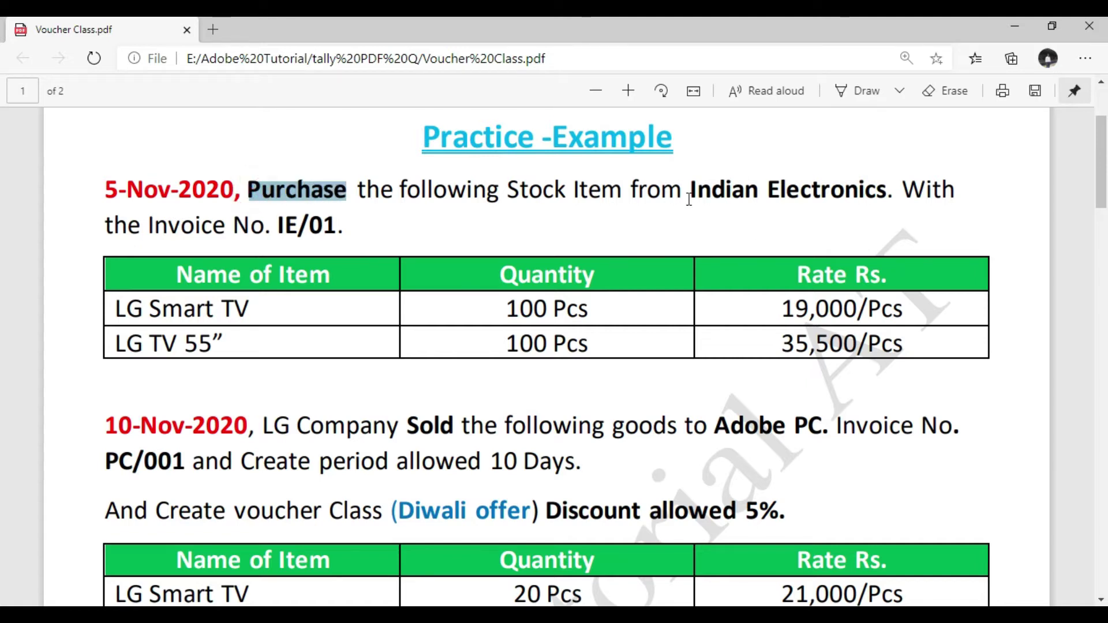
left_click_drag(687, 197, 885, 203)
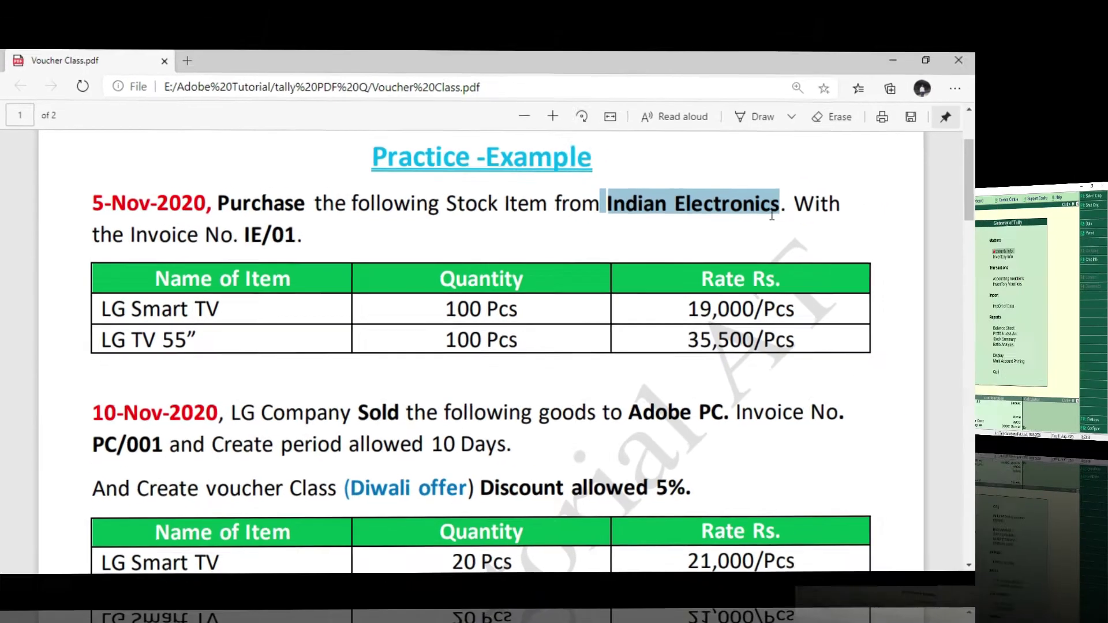
left_click(901, 184)
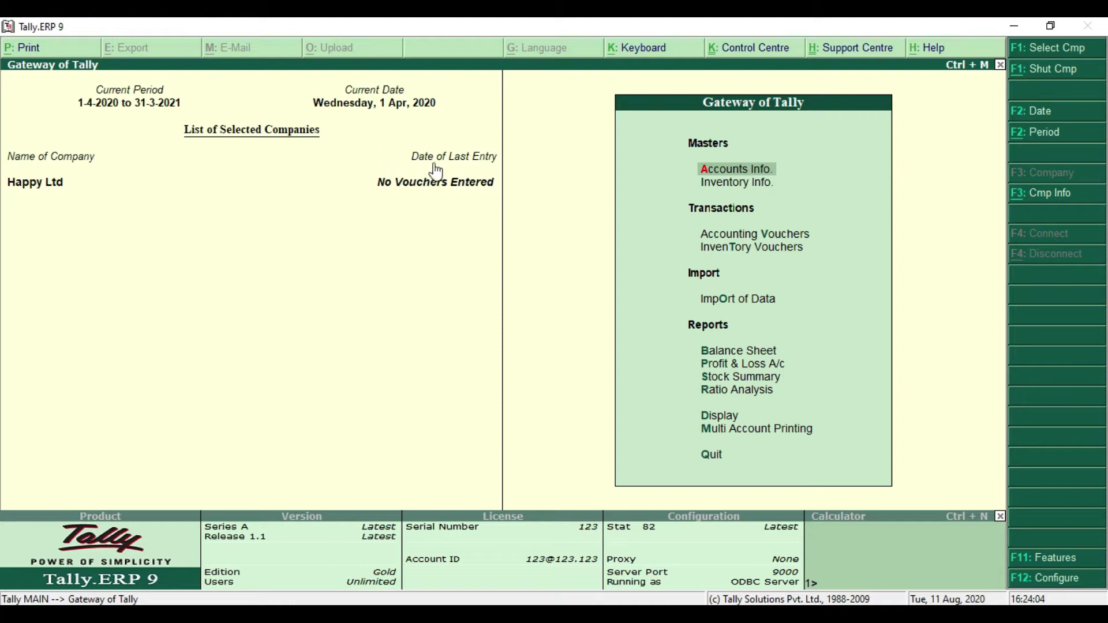
key("ctrl+2")
mouse_move(360, 145)
left_mouse_down()
mouse_move(379, 185)
mouse_move(523, 214)
left_mouse_up()
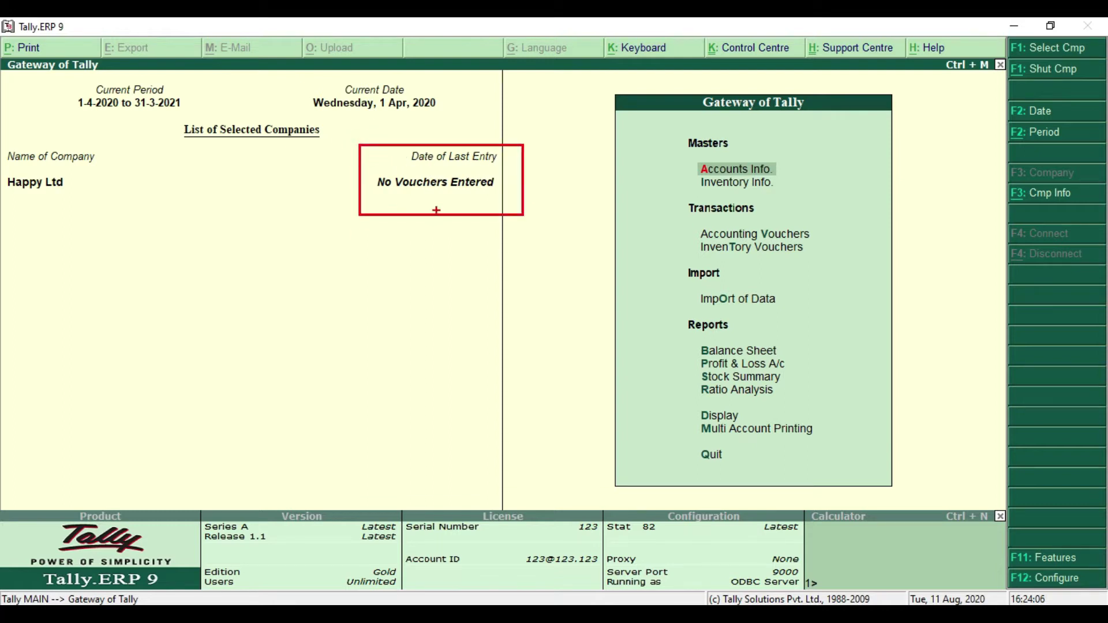
key("Escape")
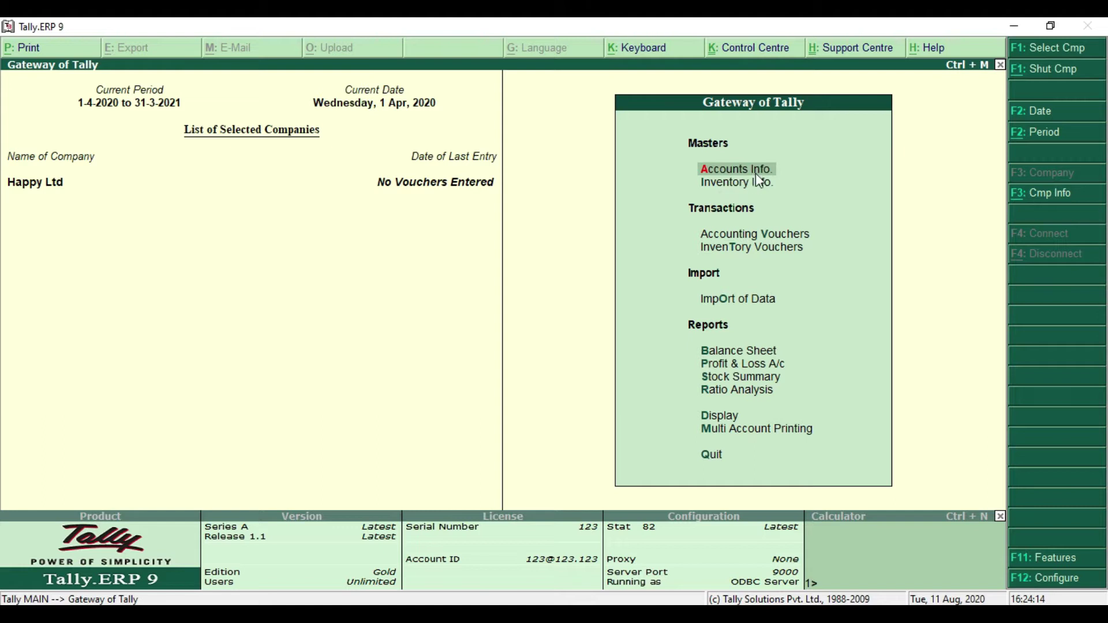
Step: Begin creating a single ledger in Happy Ltd and name it Purchase, with no alias
key("Return")
key("Down")
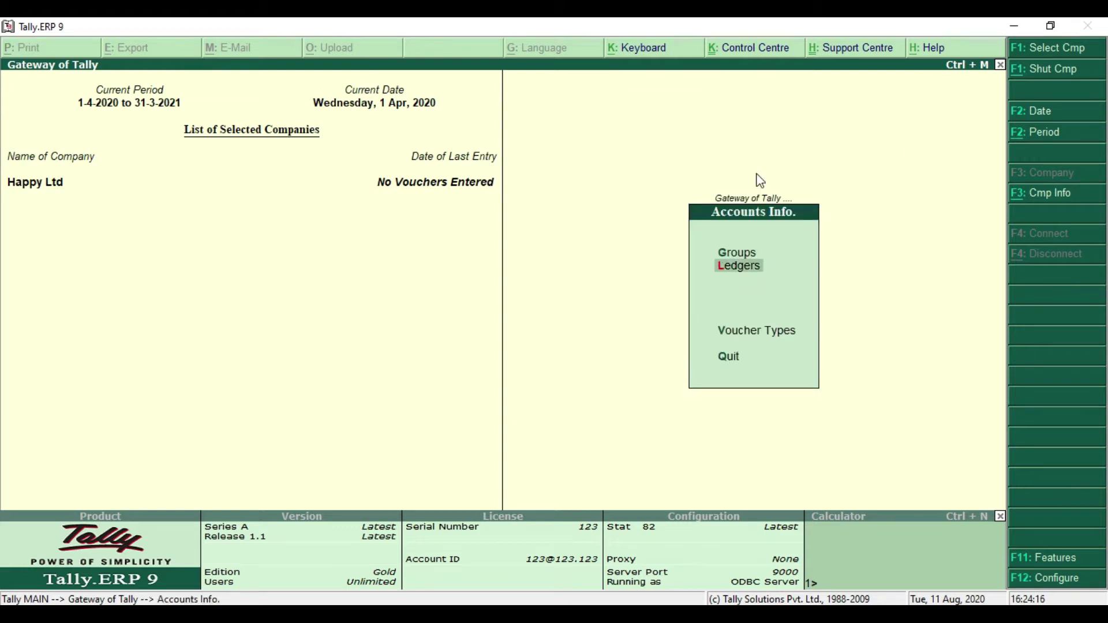
key("Return")
key("Return")
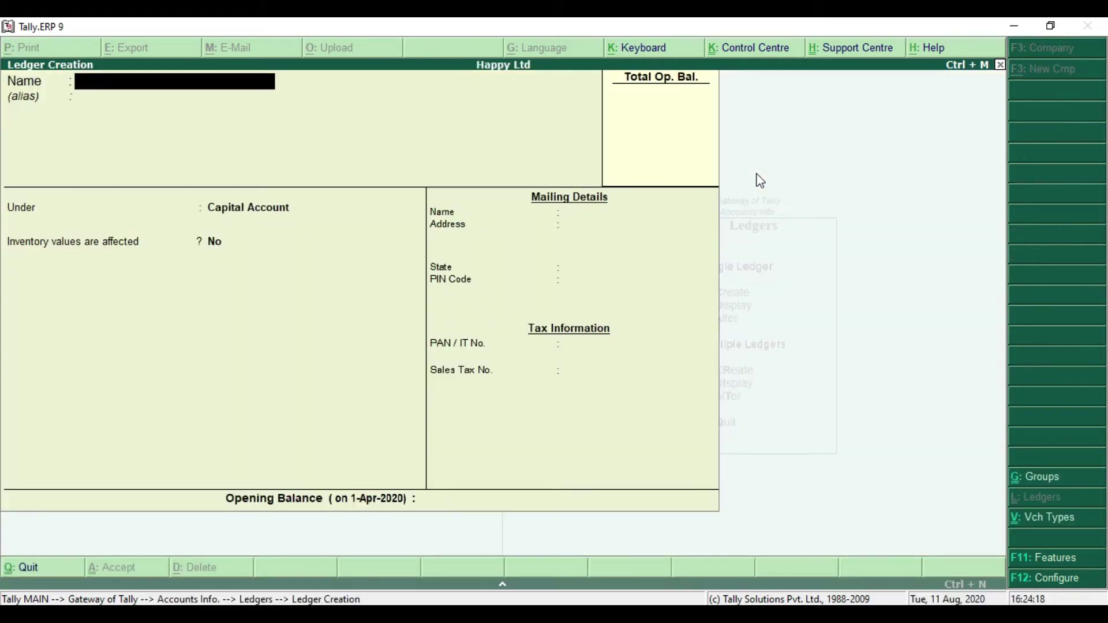
type("Purchase")
key("Return")
key("Return")
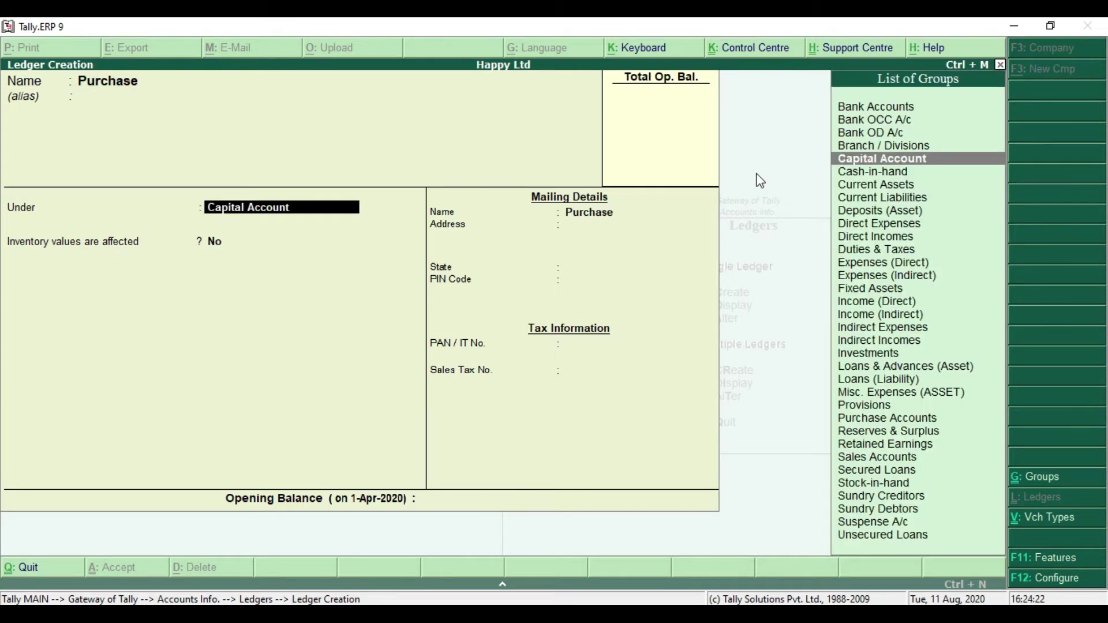
Step: Place the Purchase ledger under the Purchase Accounts group and save it with the remaining default settings
type("P")
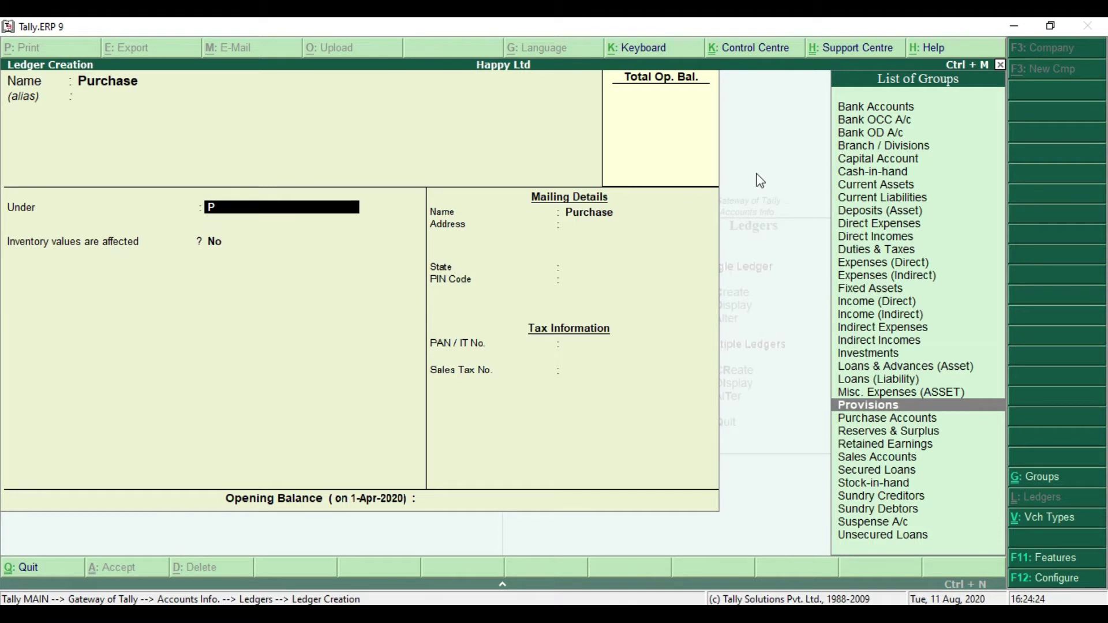
key("Down")
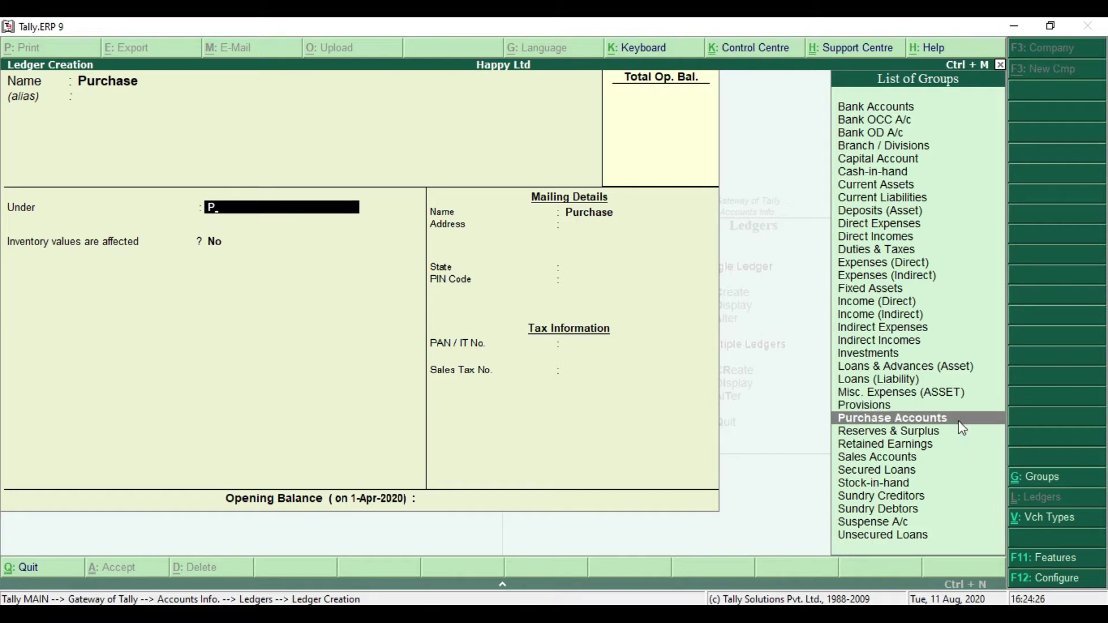
key("Return")
key("Return")
key("Return")
key("Return")
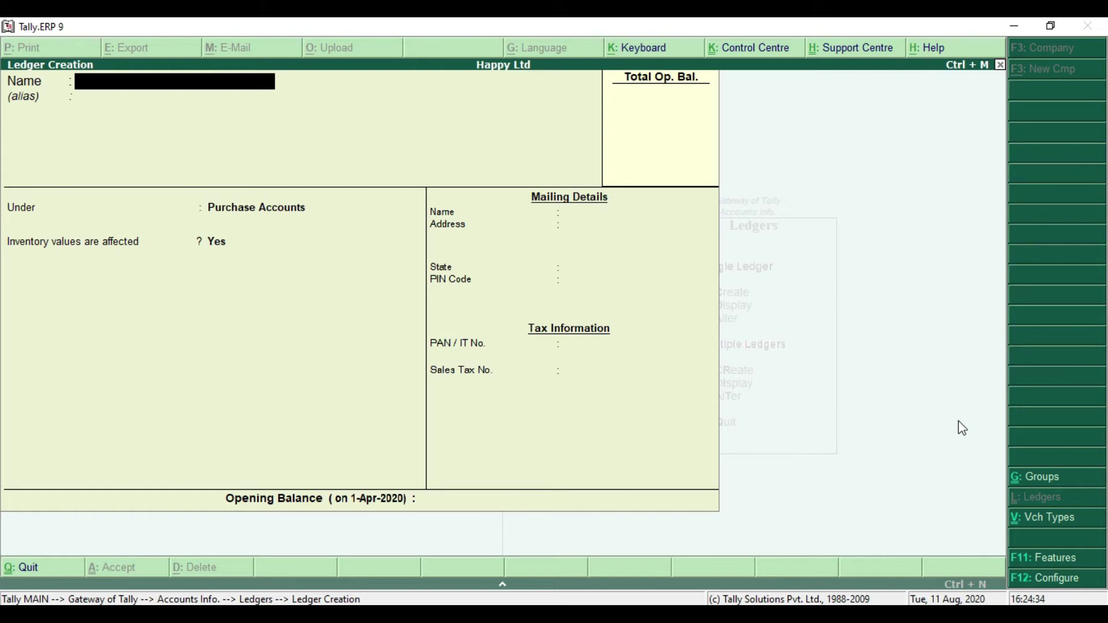
Step: Name the new ledger Indian Electronics and place it under the Sundry Creditors group
type("Indian Electronic")
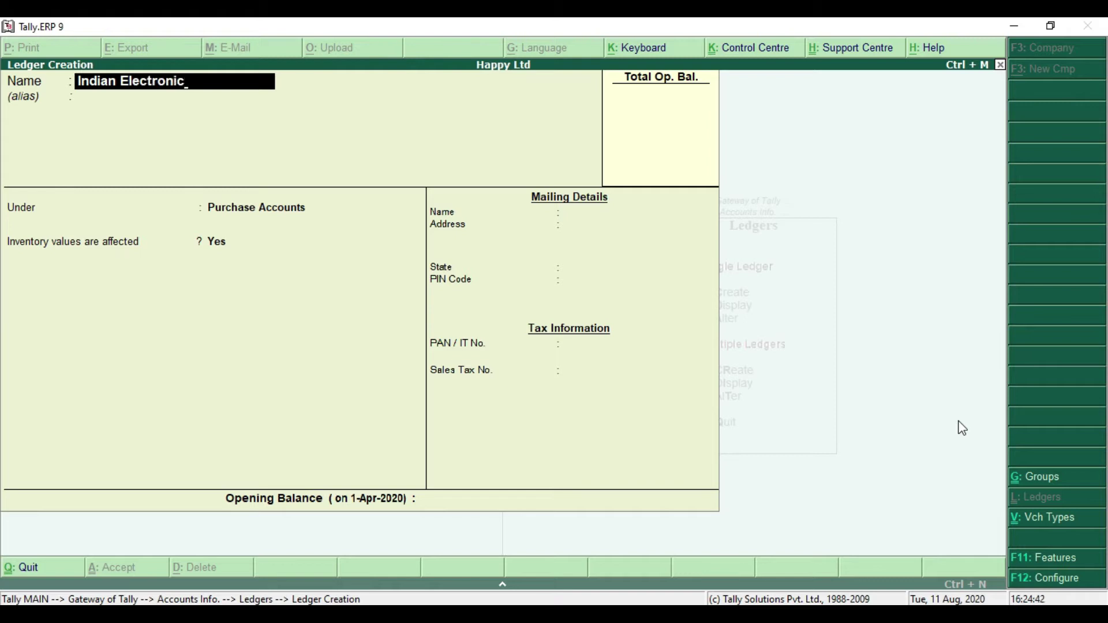
type("s")
key("Return")
key("Return")
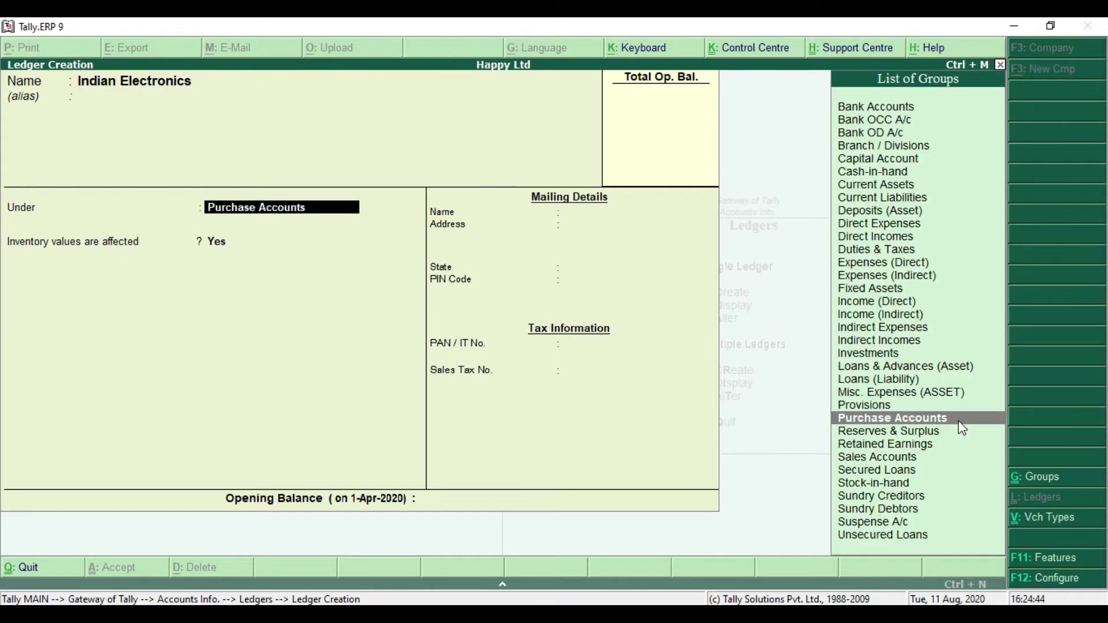
type("S")
left_click(907, 499)
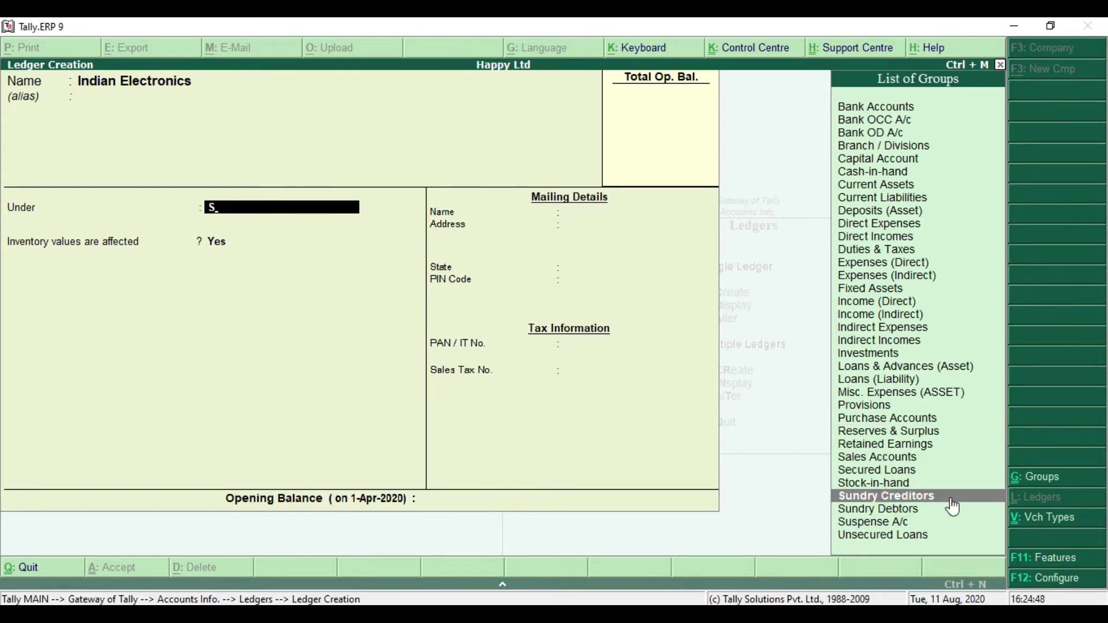
key("Return")
Step: Keep the default bill-by-bill, mailing and tax details for Indian Electronics, save the ledger and return to the Gateway of Tally
key("Return")
key("Return")
key("Return")
key("Return")
key("Return")
key("Return")
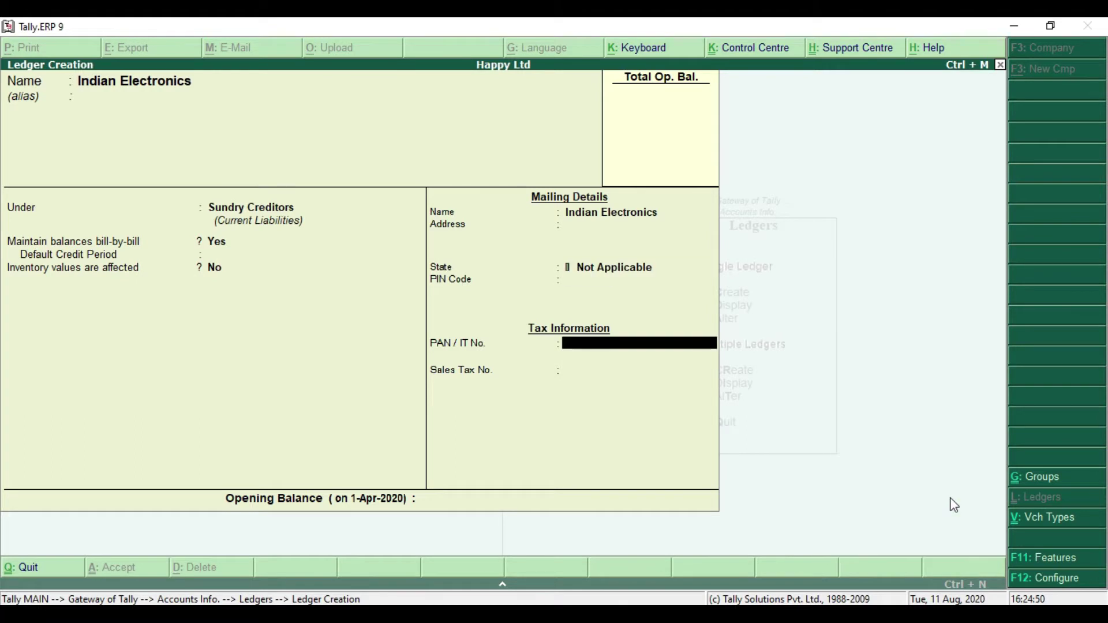
key("Return")
key("Return")
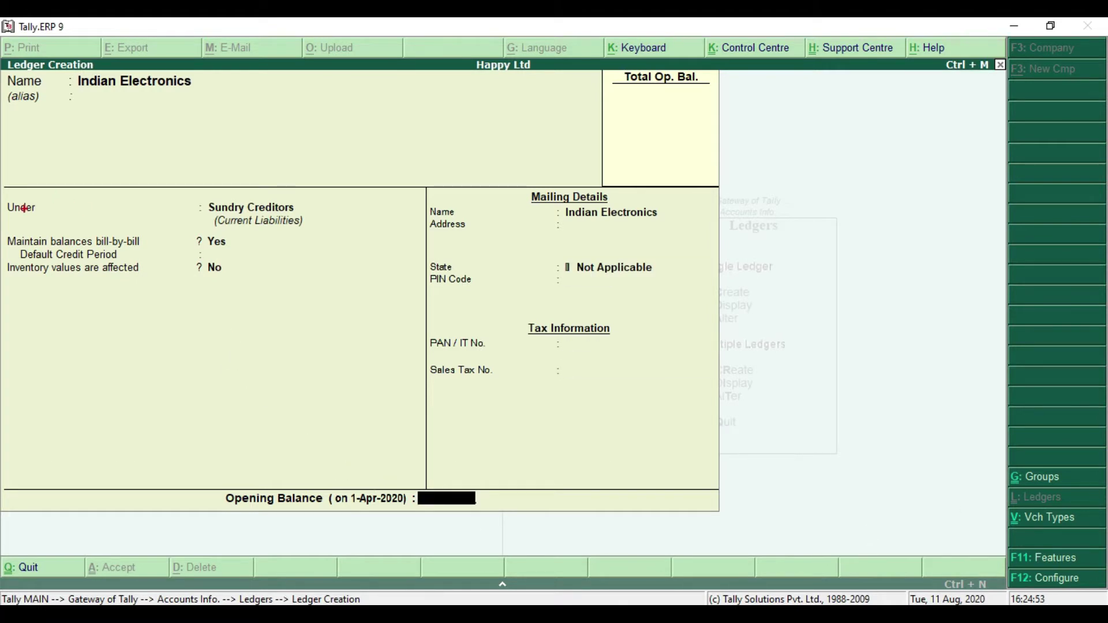
left_click_drag(3, 228, 238, 255)
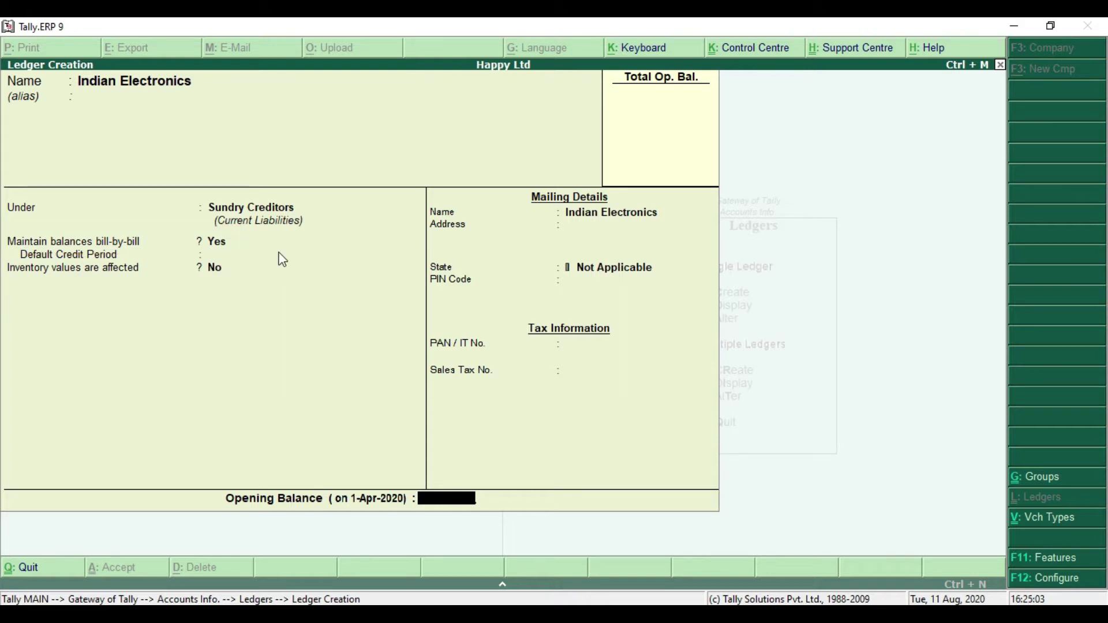
key("Return")
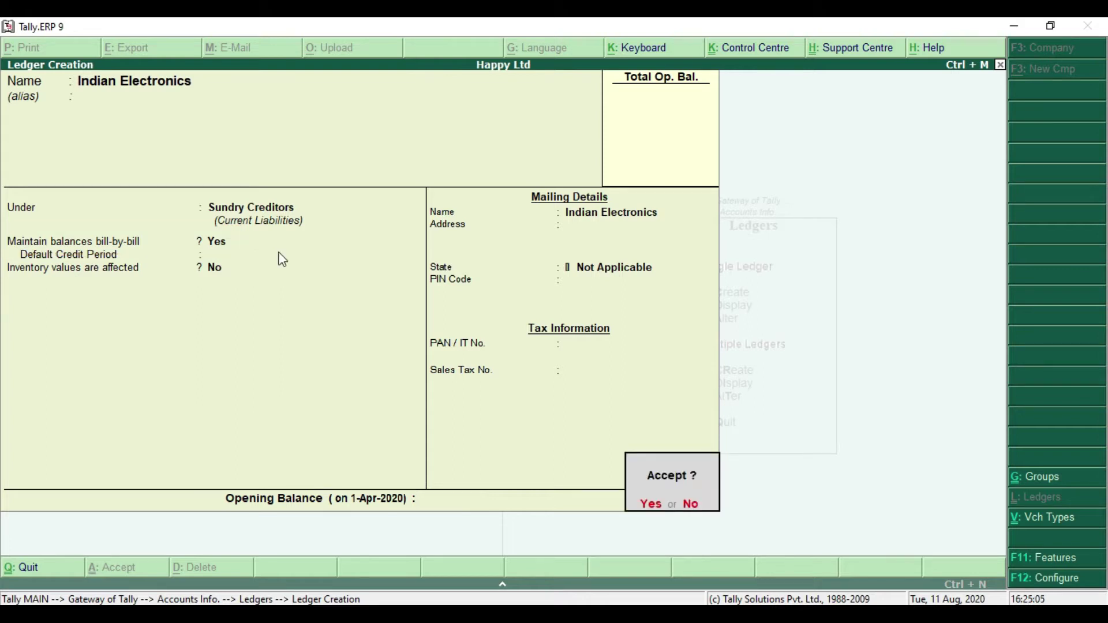
key("Return")
key("Escape")
key("Escape")
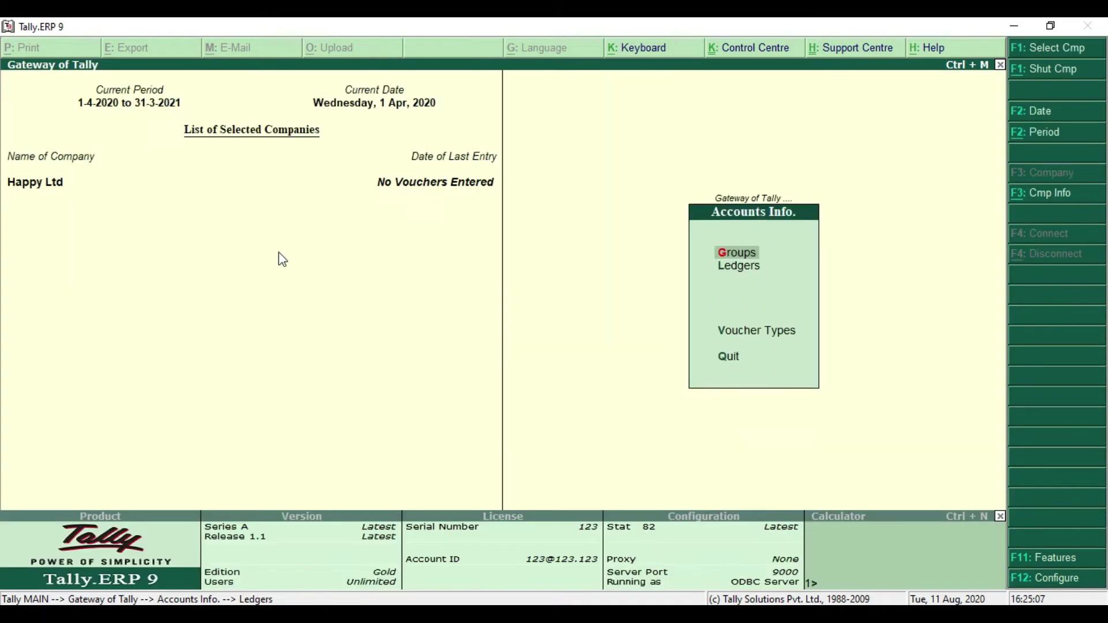
key("Escape")
Step: Switch to the Voucher Class PDF in full screen and review the stock items in the 5-Nov-2020 purchase
key("alt+Tab")
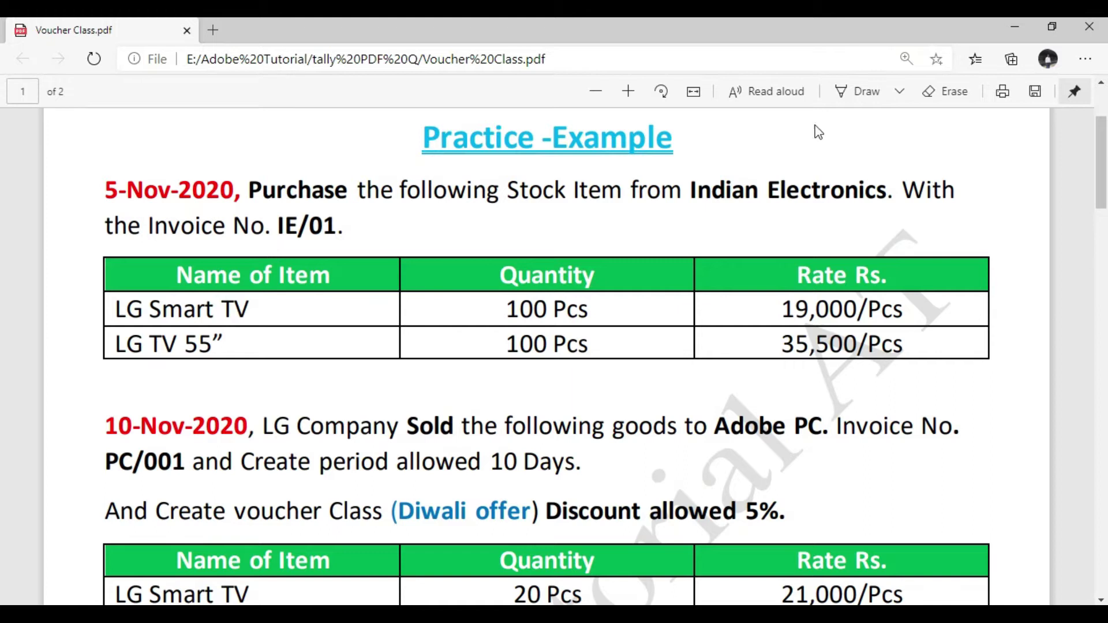
key("F11")
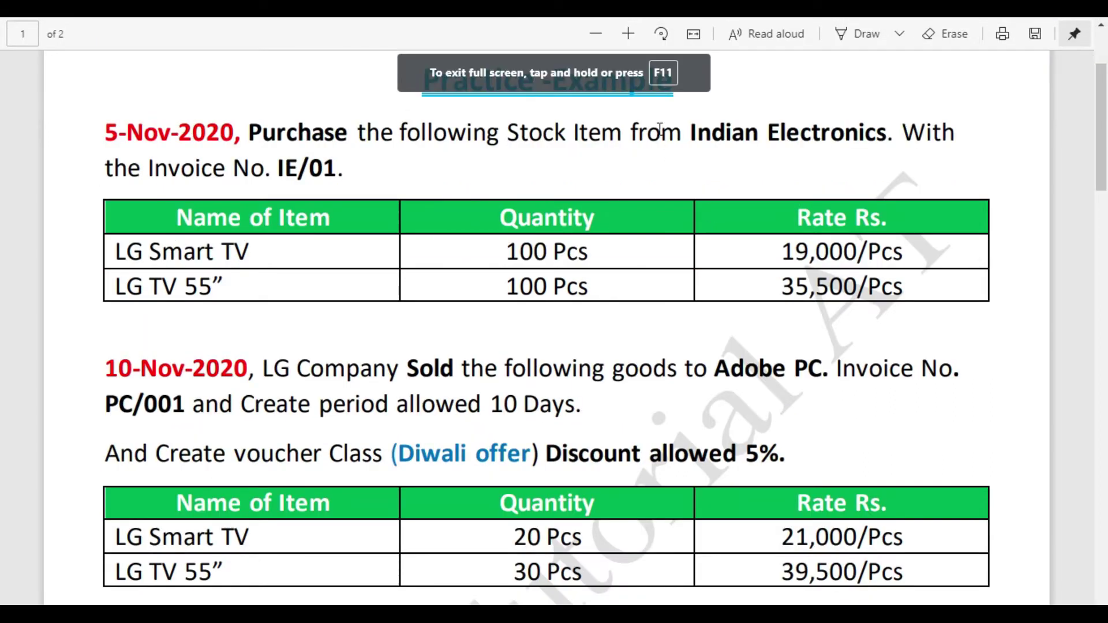
scroll(695, 164, "up", 2)
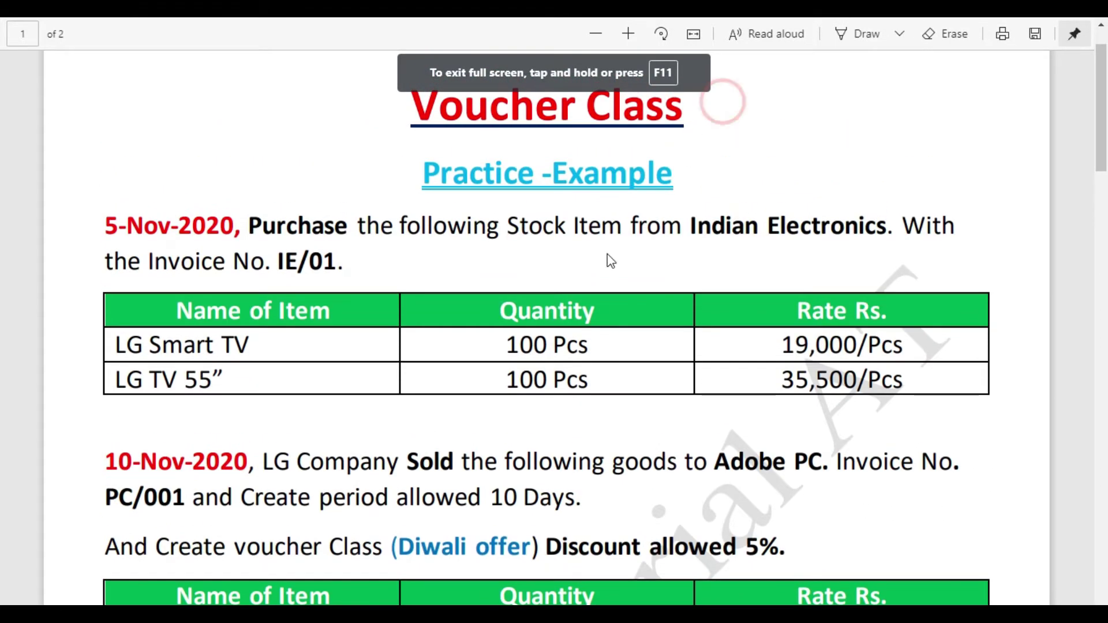
scroll(606, 254, "down", 3)
scroll(604, 252, "up", 3)
scroll(672, 343, "down", 2)
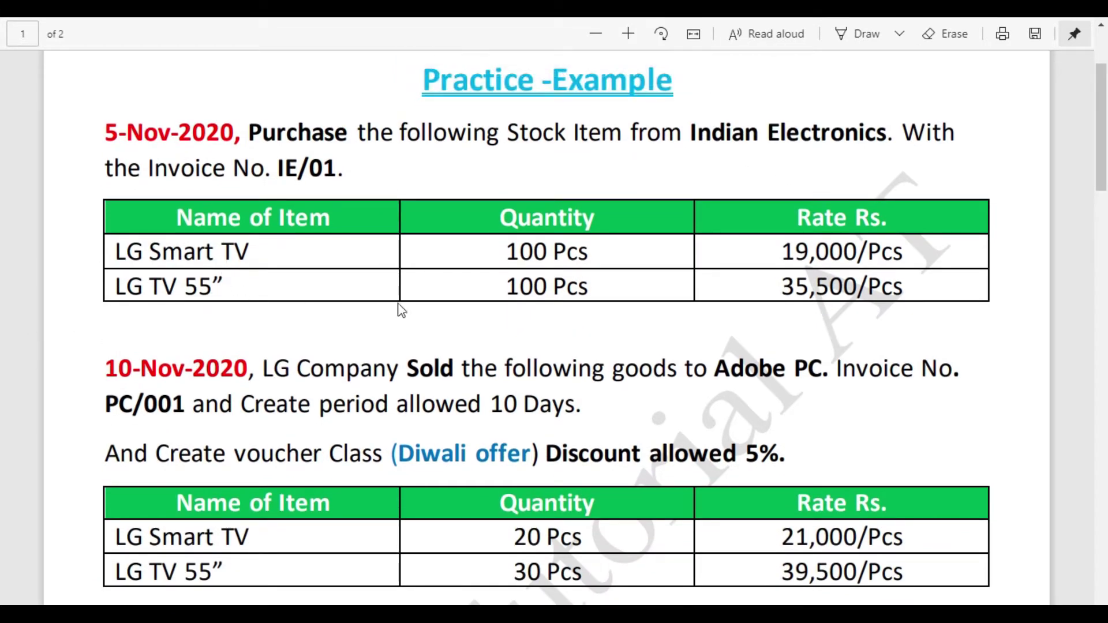
Step: Switch back to Tally.ERP 9 and start a single stock item named LG Smart TV, with no alias
key("alt+Tab")
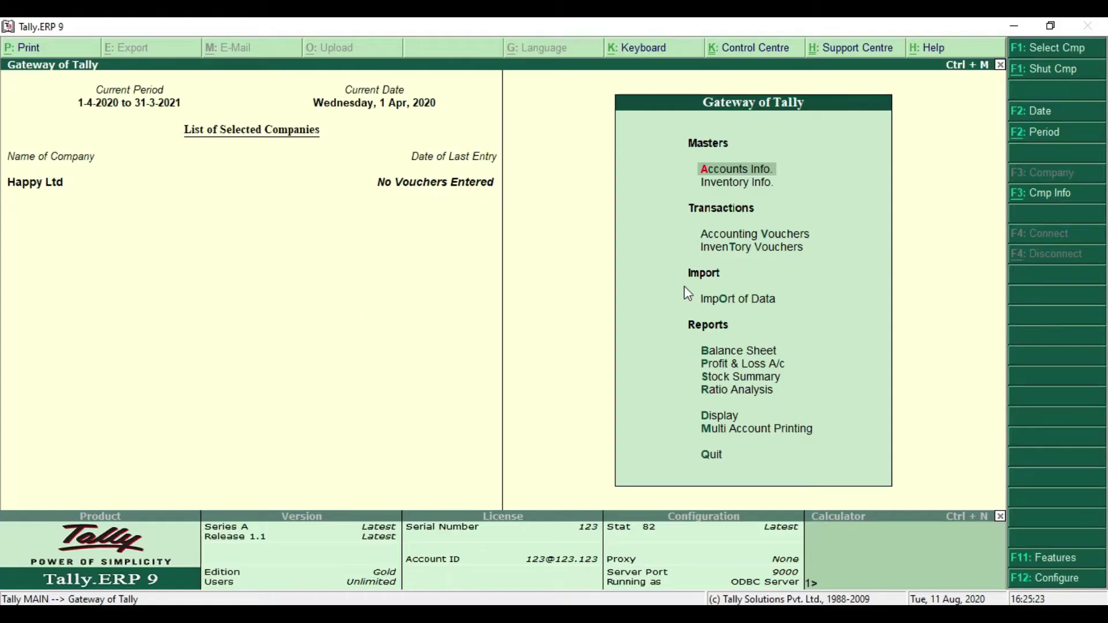
key("Down")
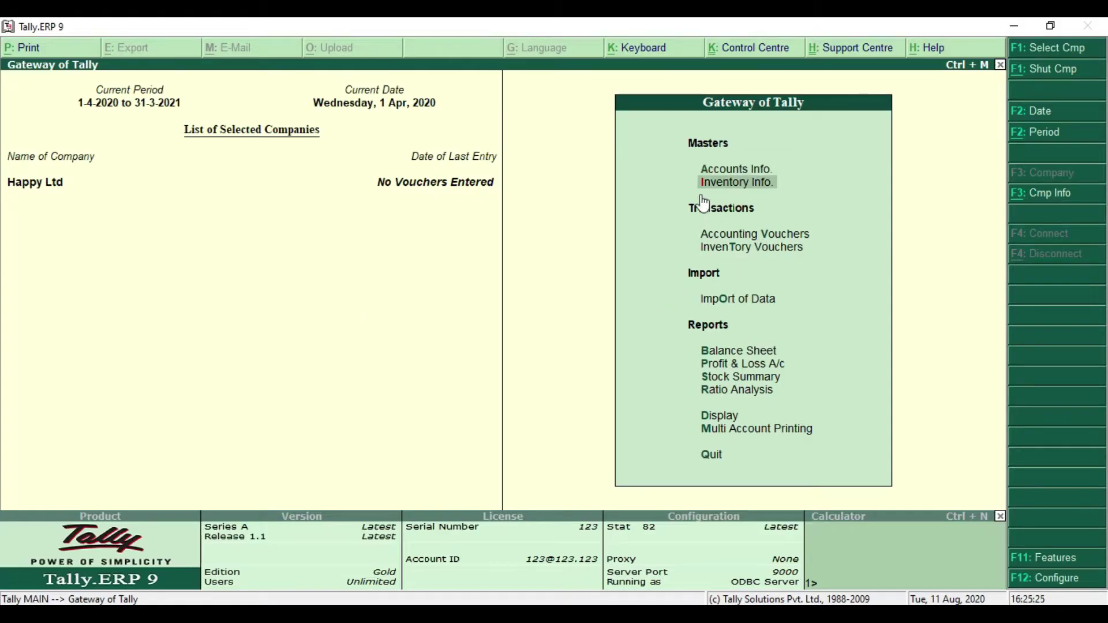
key("Return")
key("Down")
key("Return")
key("Return")
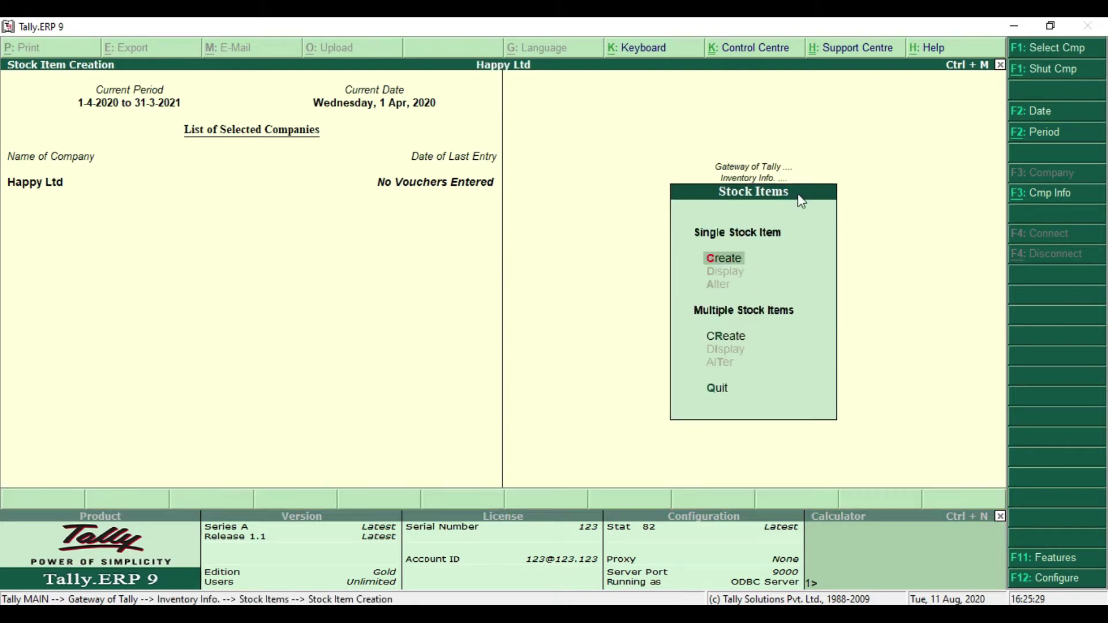
type("L")
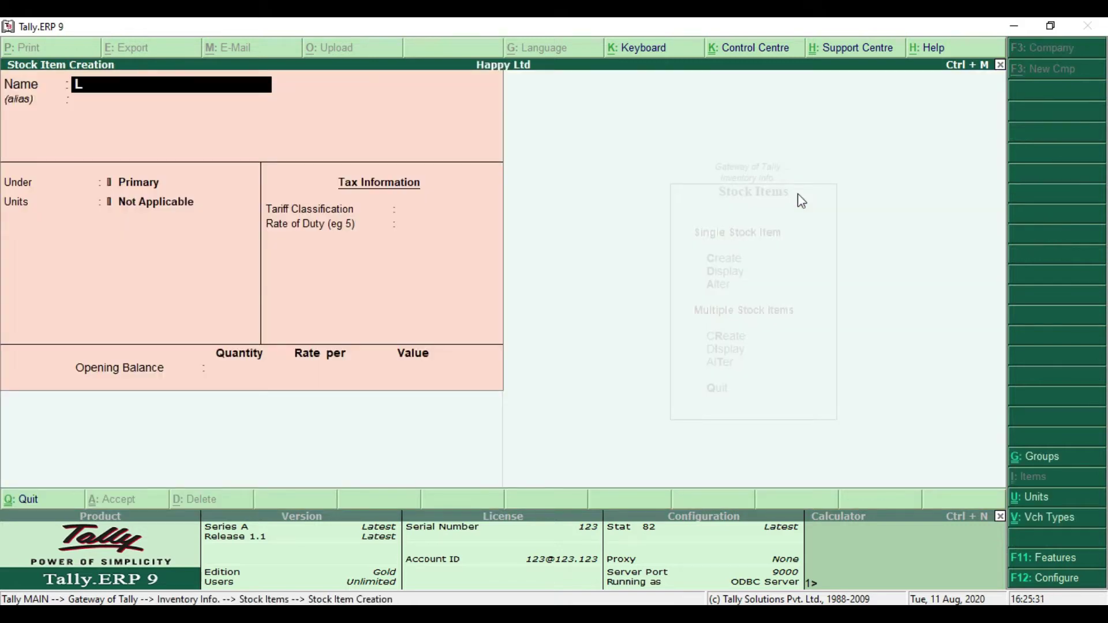
type("G Smart TV")
key("Return")
key("Return")
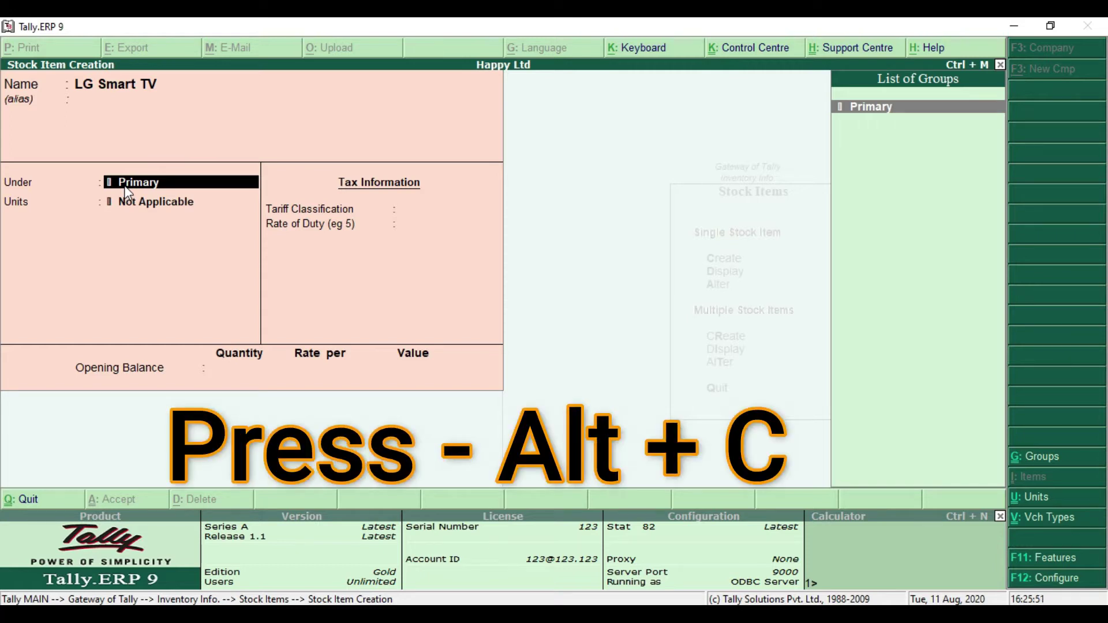
Step: Create a stock group named Electronica under Primary for the LG Smart TV item, keeping the default quantity setting
key("alt+c")
type("Electronic")
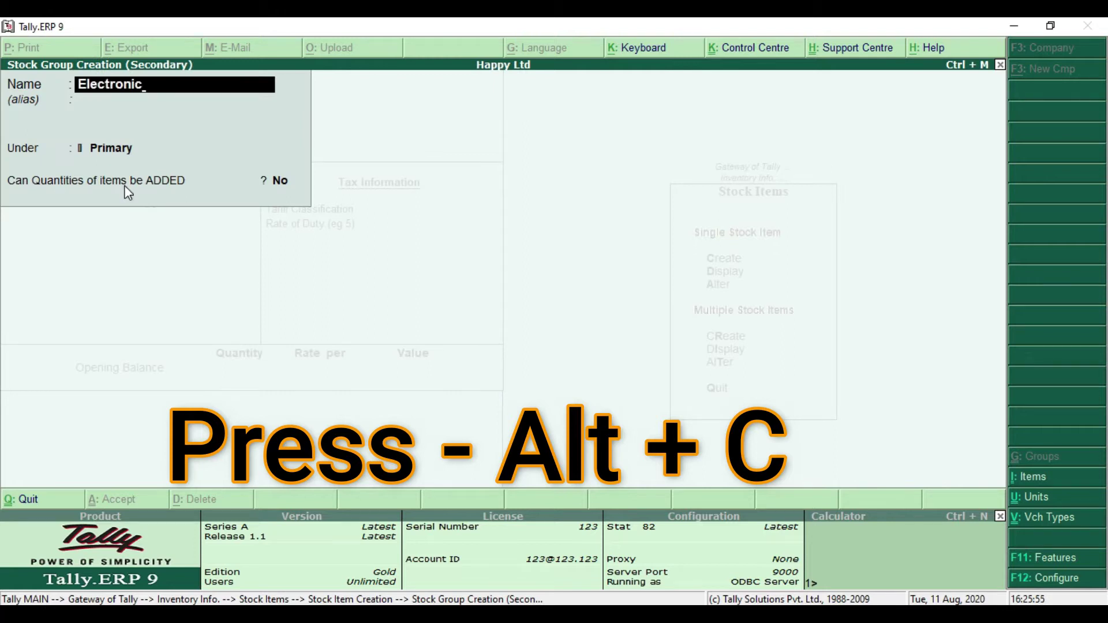
type("a")
key("Return")
key("Return")
key("Return")
key("Return")
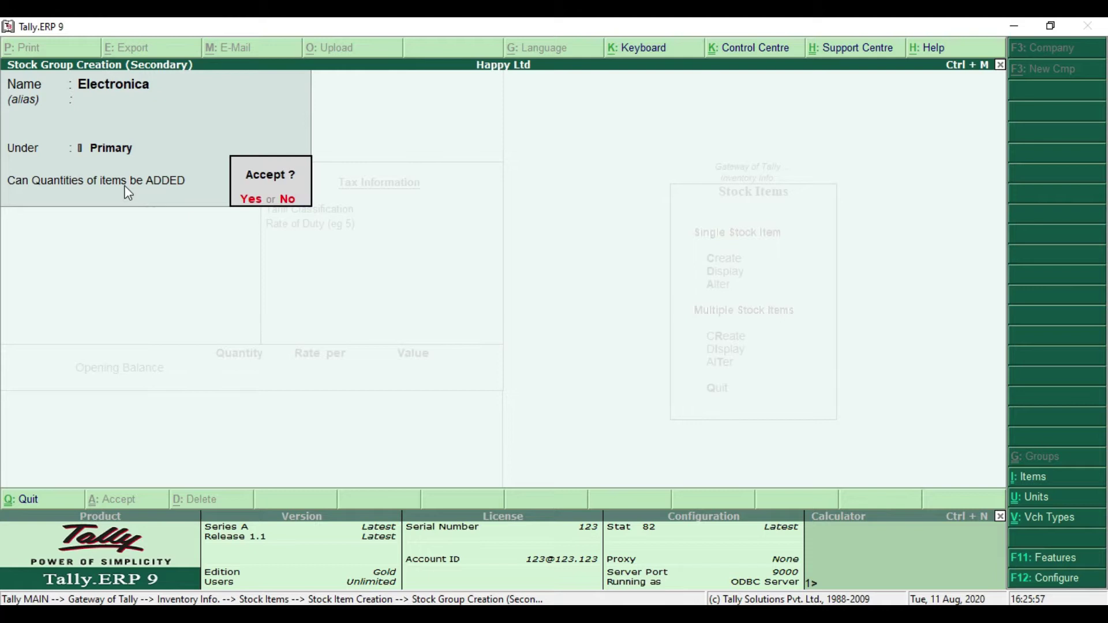
key("Return")
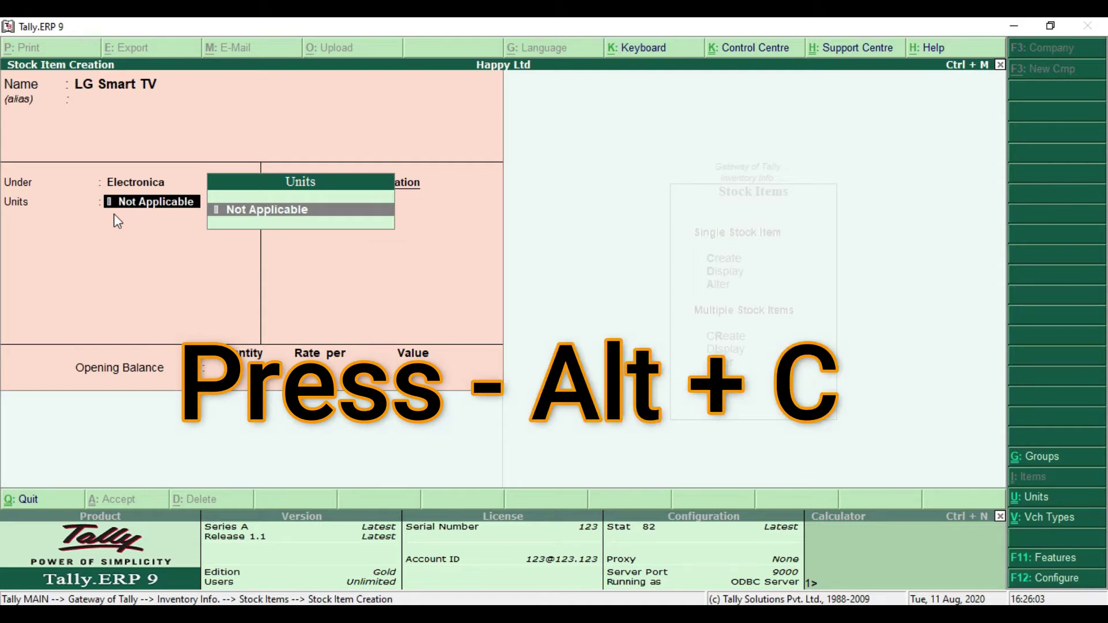
Step: Create a simple unit with the symbol Pcs for the LG Smart TV item, leaving the formal name blank and keeping 0 decimal places
key("alt+c")
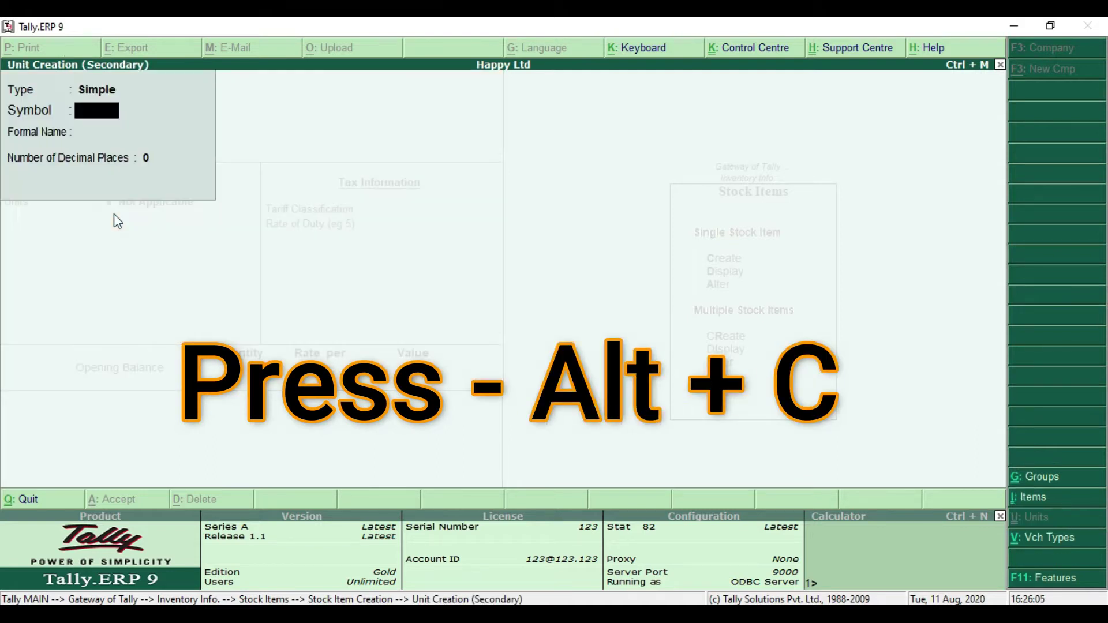
type("Pcs")
key("Return")
key("Return")
key("Return")
key("Return")
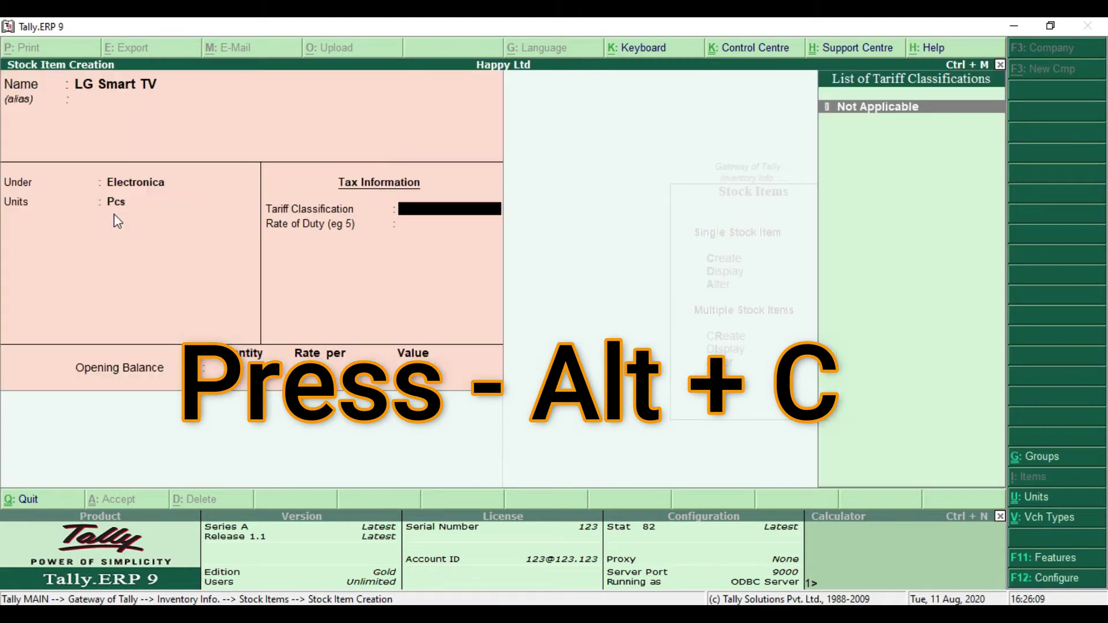
Step: Keep the tariff classification as Not Applicable, enter no duty rate or opening balance, and save the LG Smart TV stock item
key("Return")
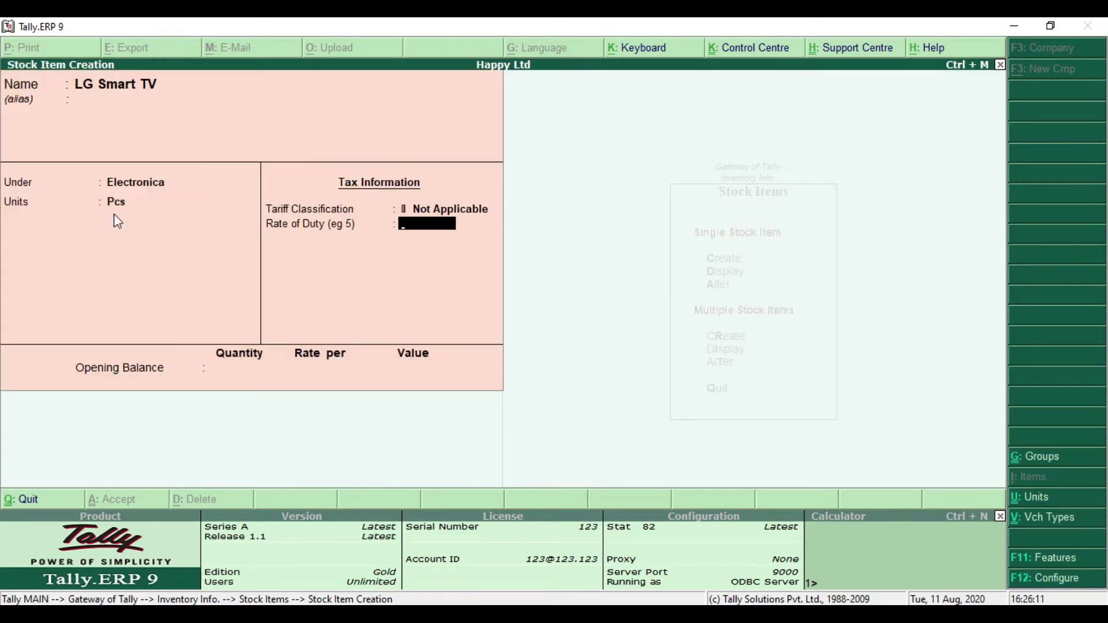
key("Return")
key("Return")
key("Return")
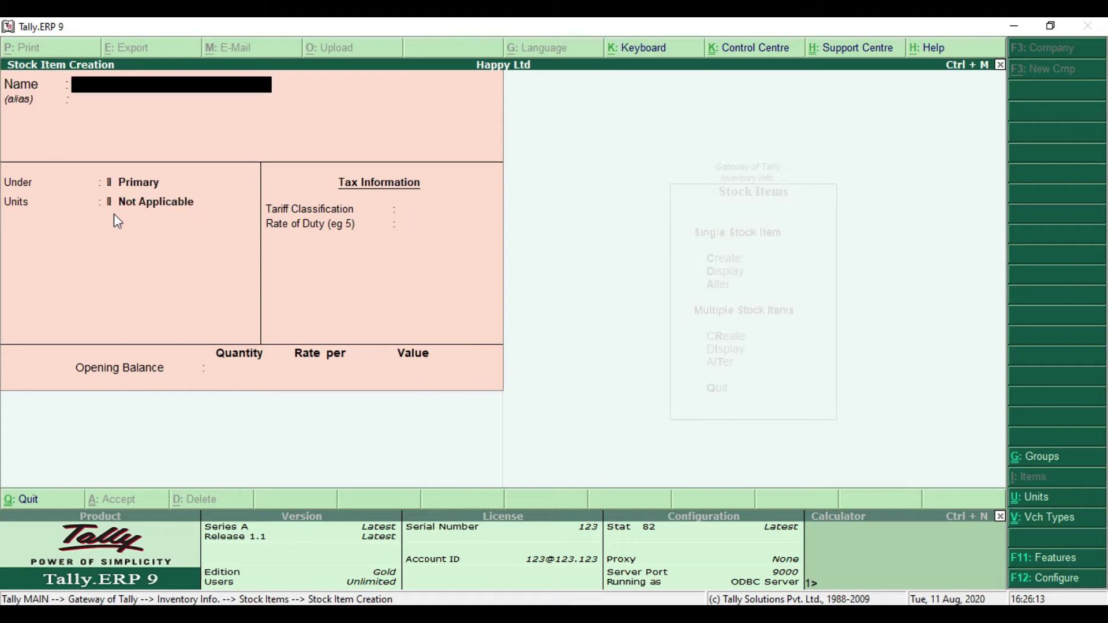
Step: Switch to the Voucher Class PDF and check the units of both stock items in the 5-Nov-2020 purchase
key("alt+Tab")
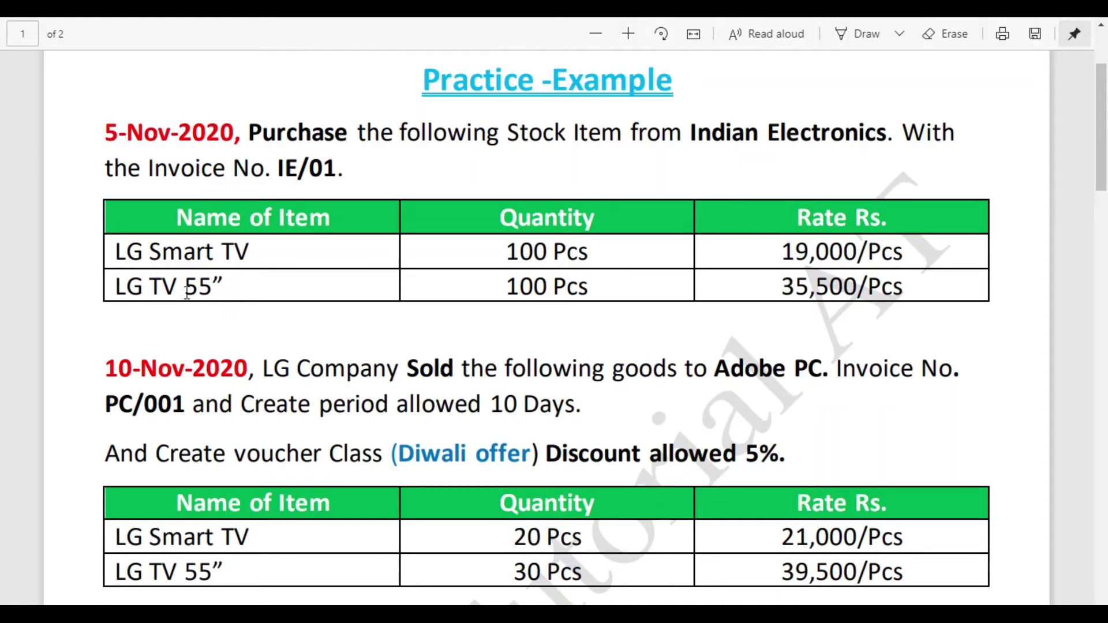
double_click(558, 252)
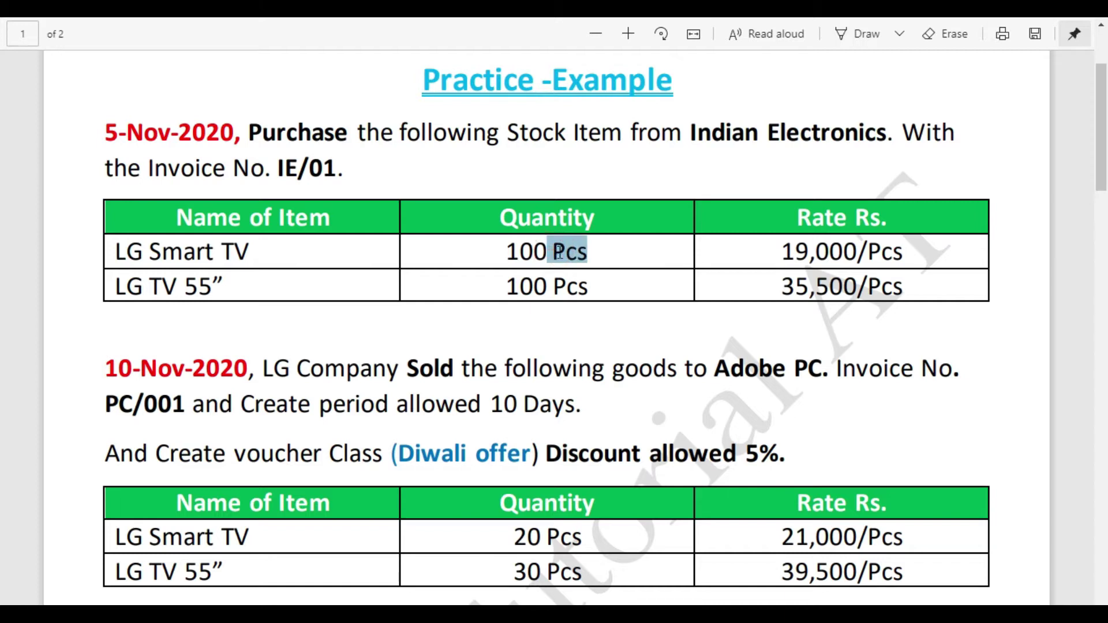
double_click(568, 287)
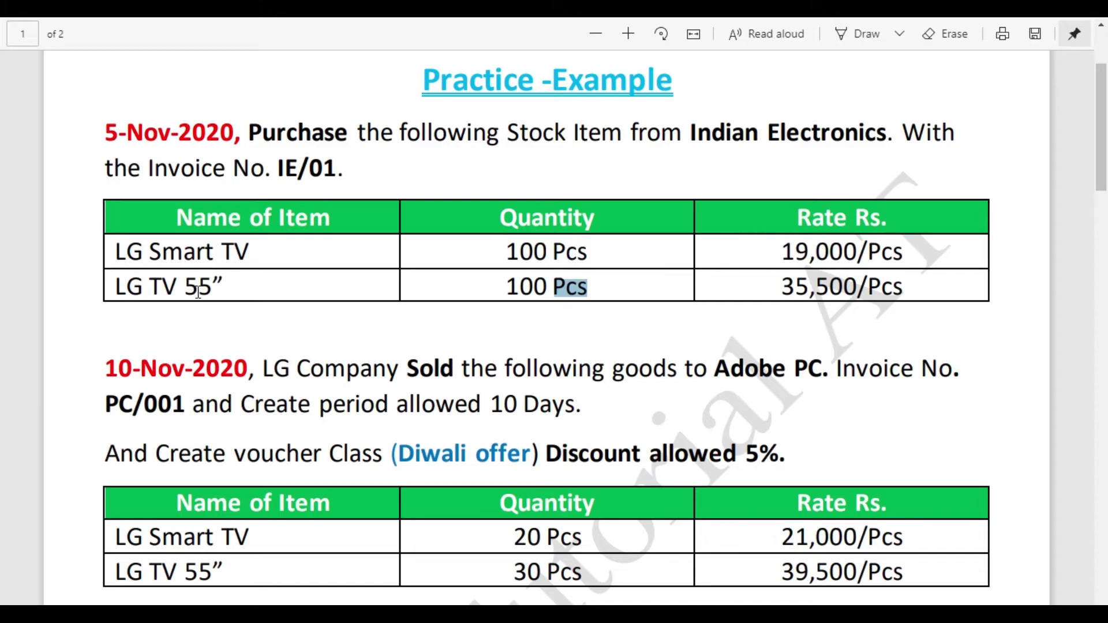
Step: Switch back to Tally.ERP 9 and name the new stock item LG TV 55" without an alias, placing it under the Electronica group
key("alt+Tab")
type("LG TV")
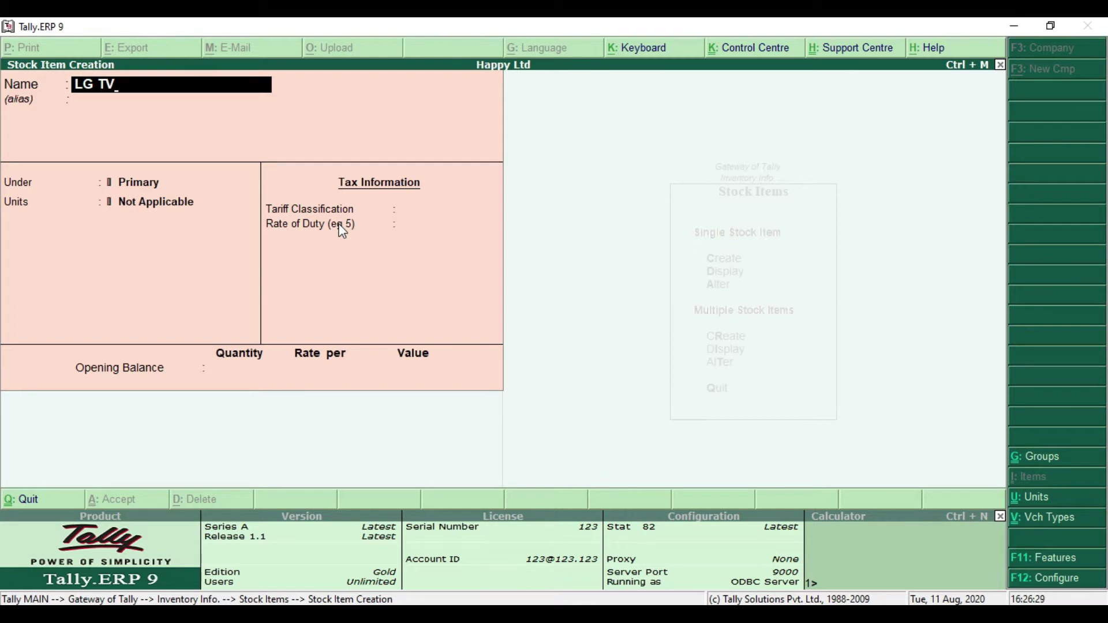
type(" 55\"")
key("Return")
key("Return")
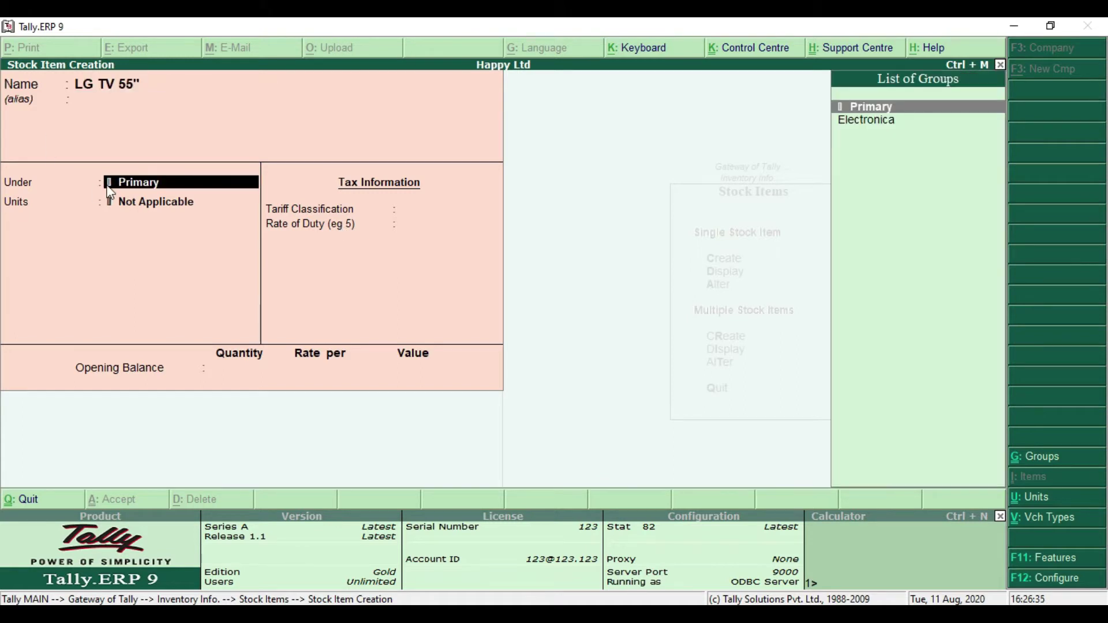
left_click(874, 121)
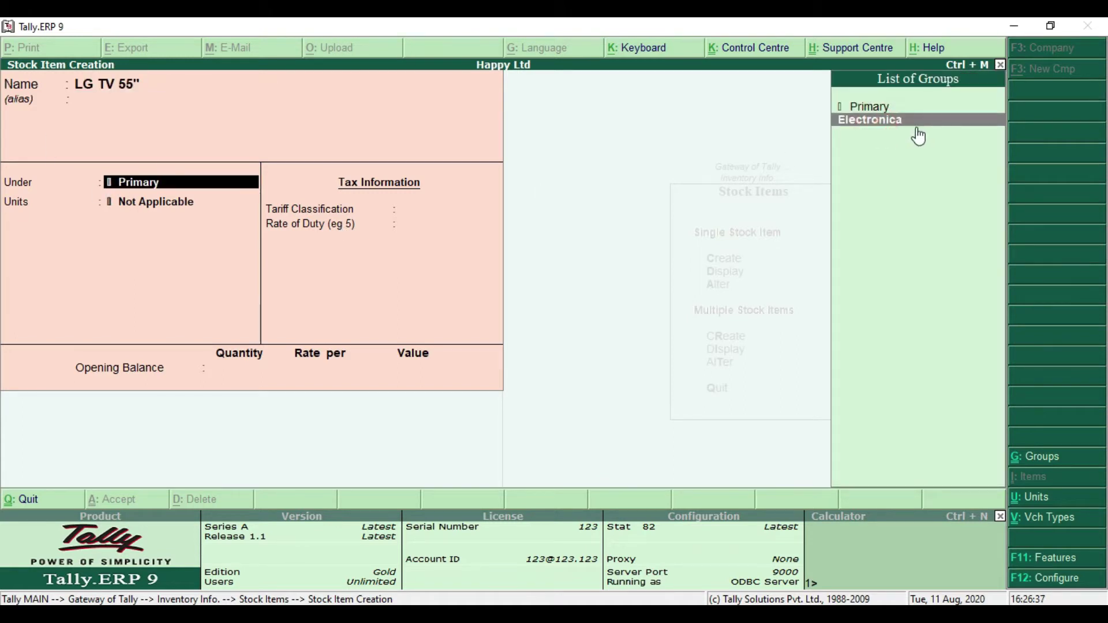
key("Return")
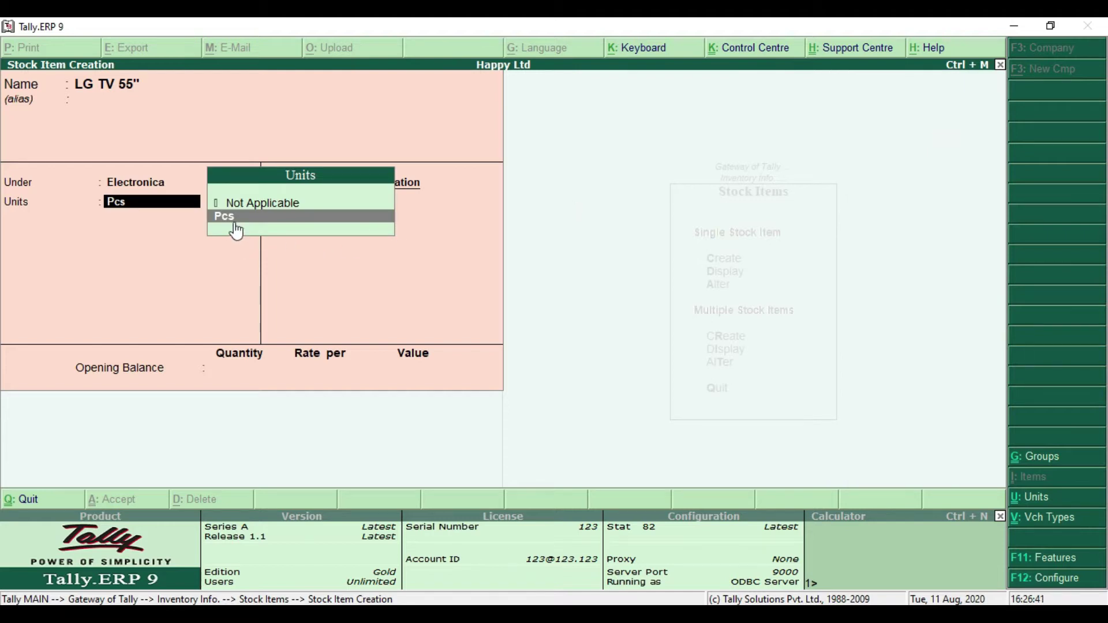
Step: Return to the item's group field, open the Electronica stock group for alteration and rename it Electronics
key("BackSpace")
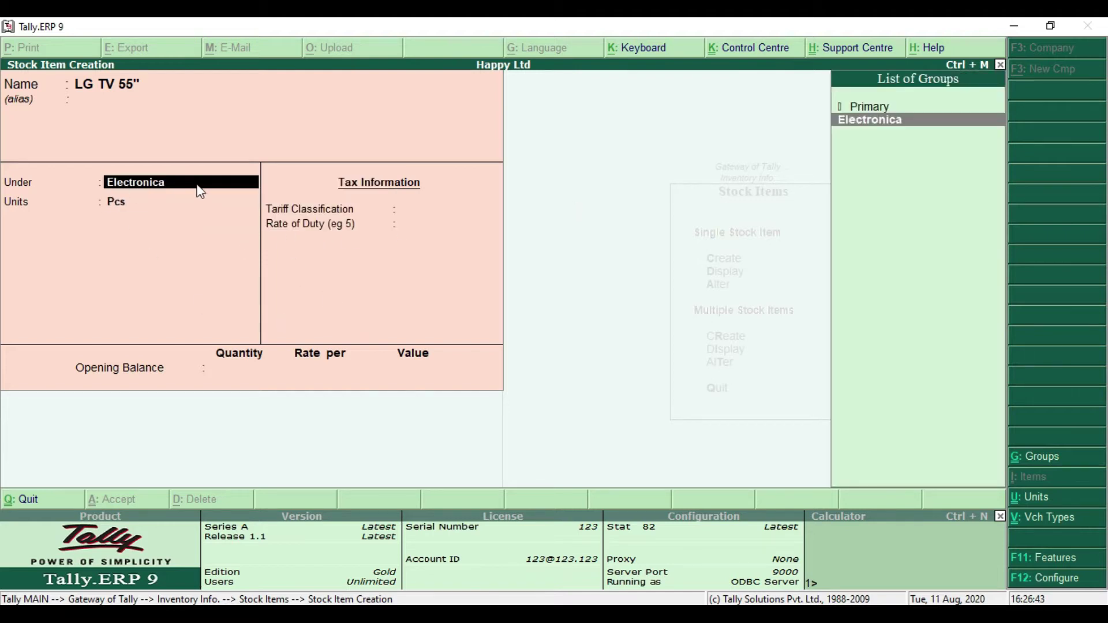
key("ctrl+Return")
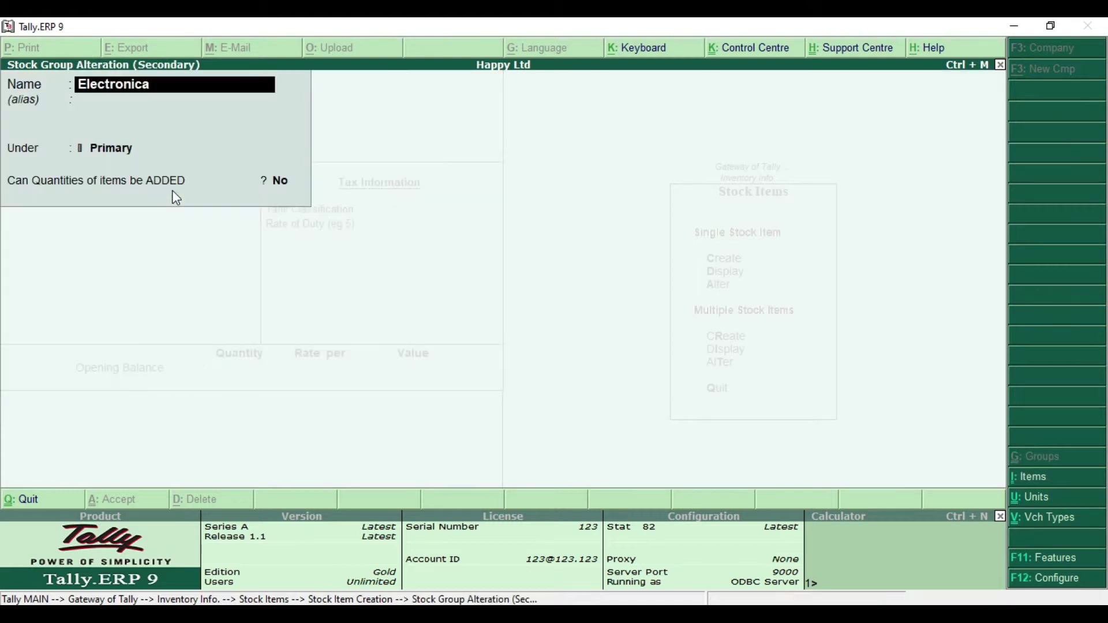
key("BackSpace")
type("s")
key("Return")
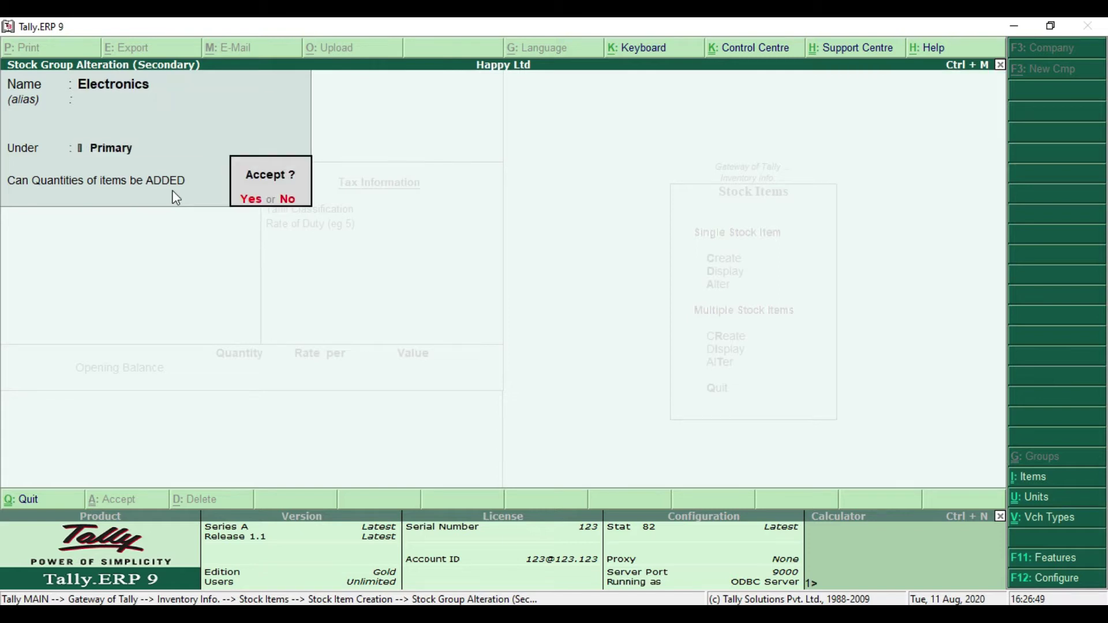
key("Return")
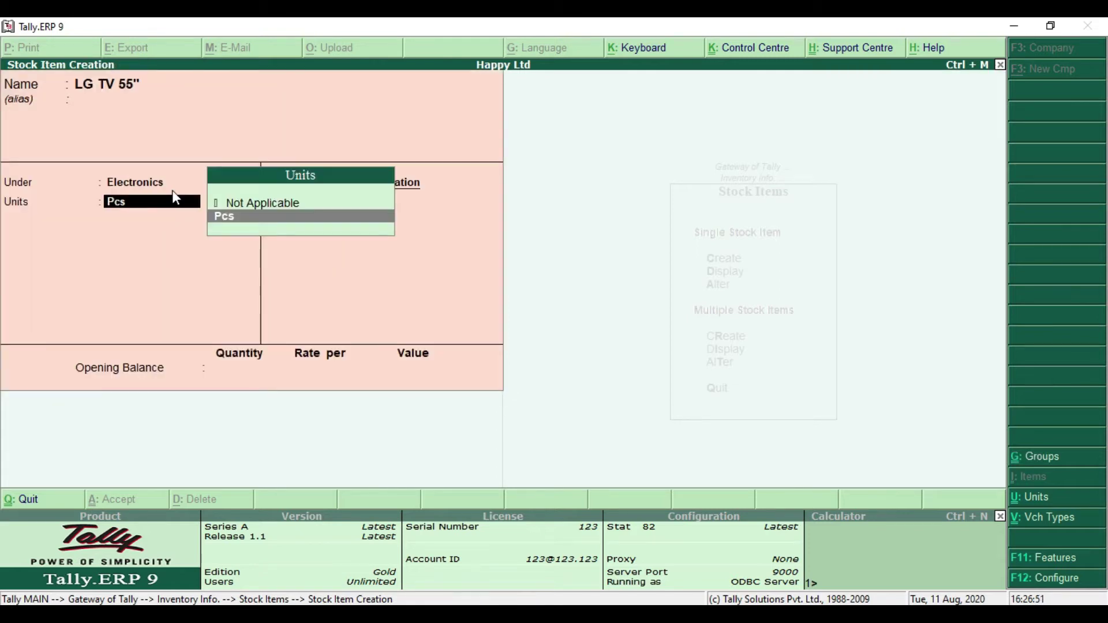
Step: Keep Pcs as the unit and the default tax details for LG TV 55", and save the stock item
key("Return")
key("Return")
key("Return")
key("Return")
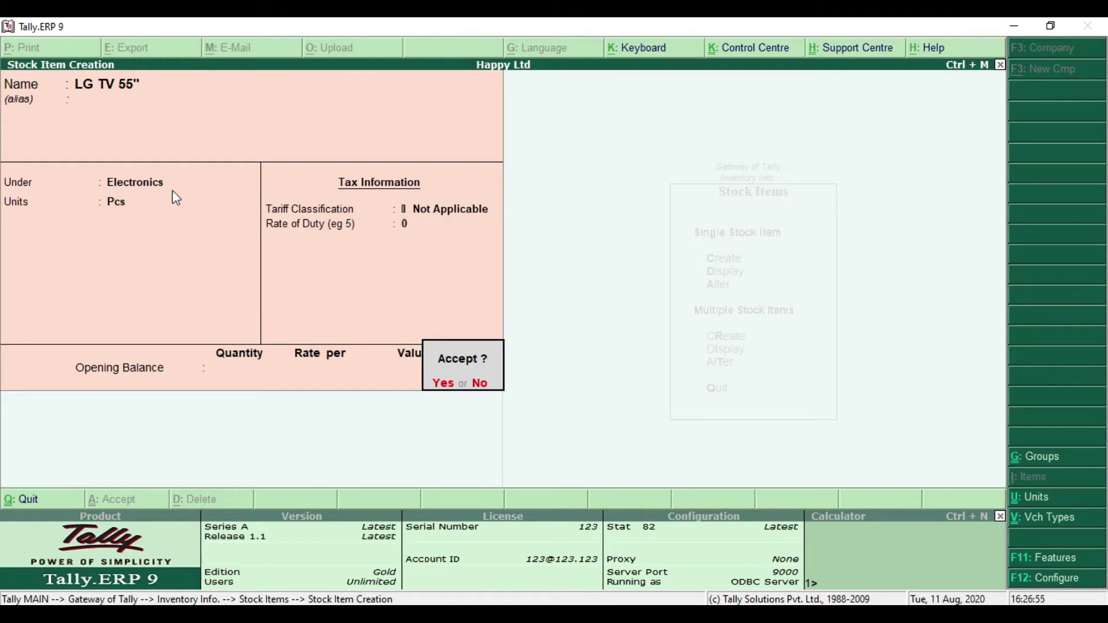
key("Return")
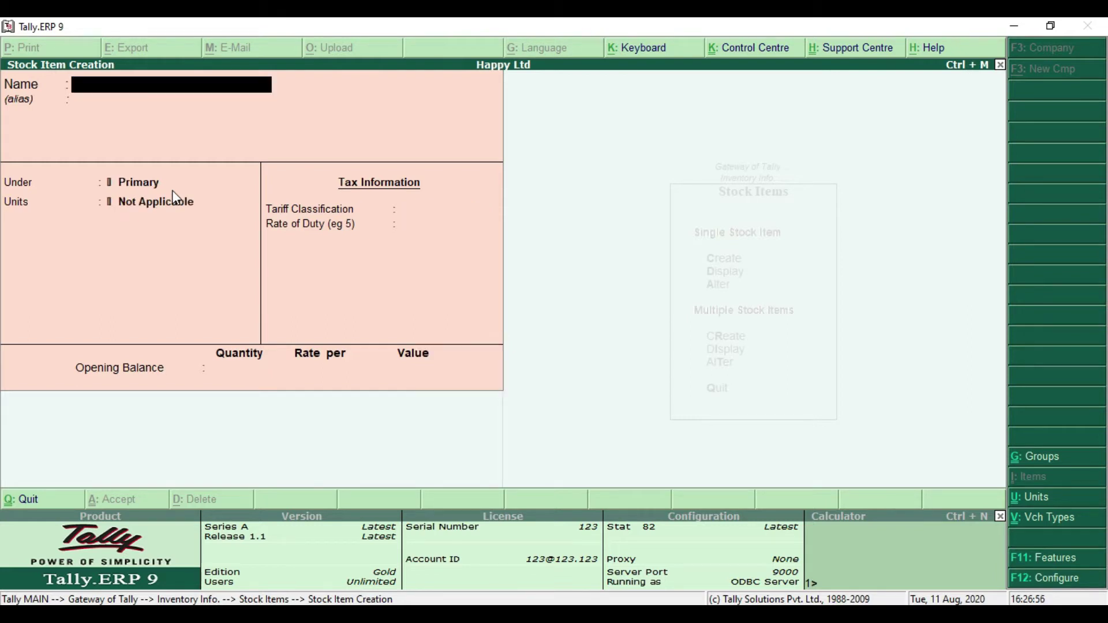
Step: Leave stock item creation for the Gateway of Tally and start a purchase accounting voucher
key("Escape")
key("Escape")
key("Escape")
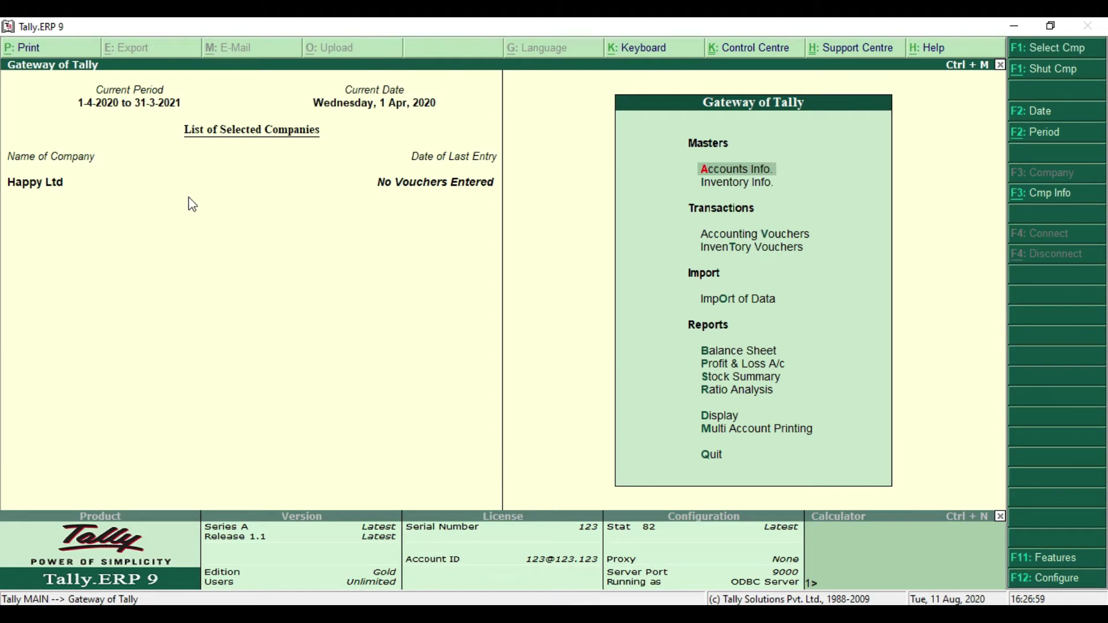
key("Down")
key("Down")
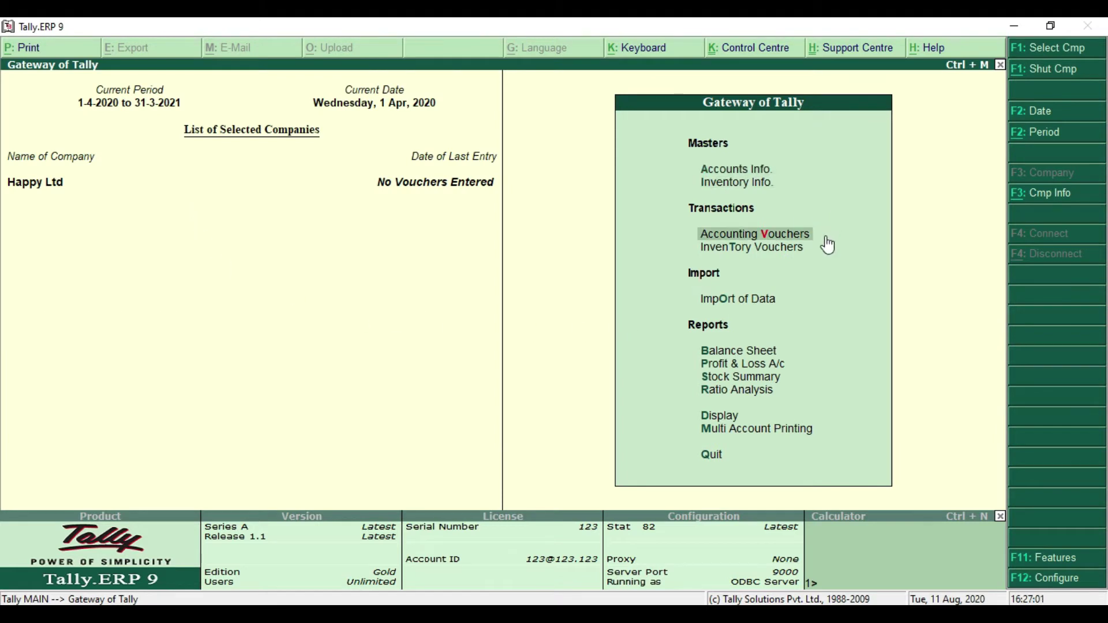
key("Return")
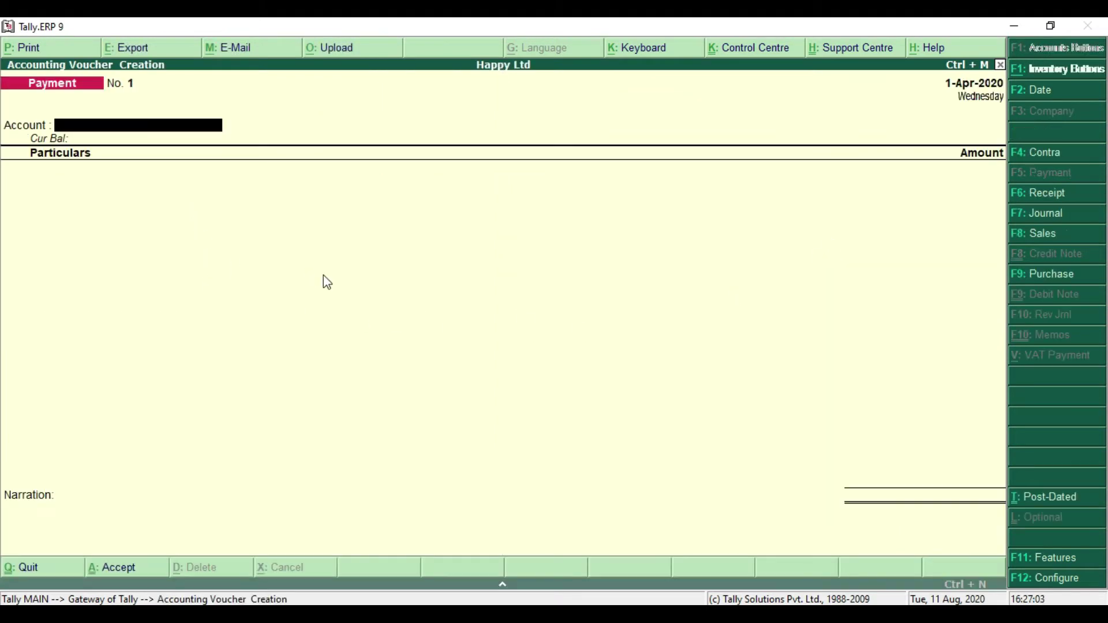
key("F9")
Step: Check the transaction type of the 5-Nov-2020 entry in the Voucher Class PDF and return to Tally.ERP 9
key("alt+Tab")
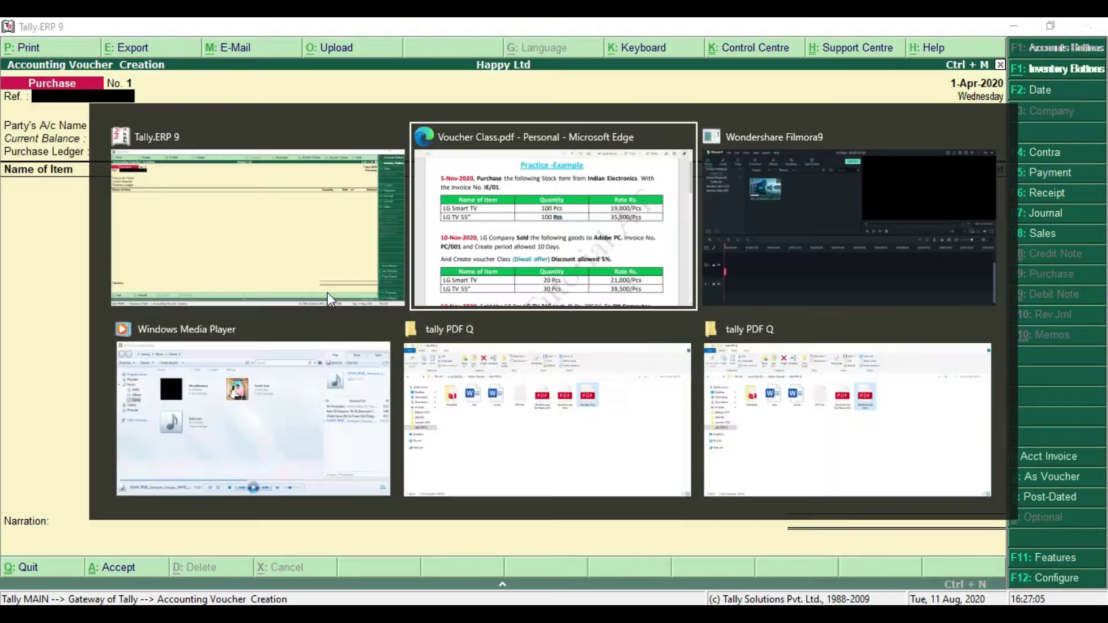
left_click_drag(247, 134, 360, 136)
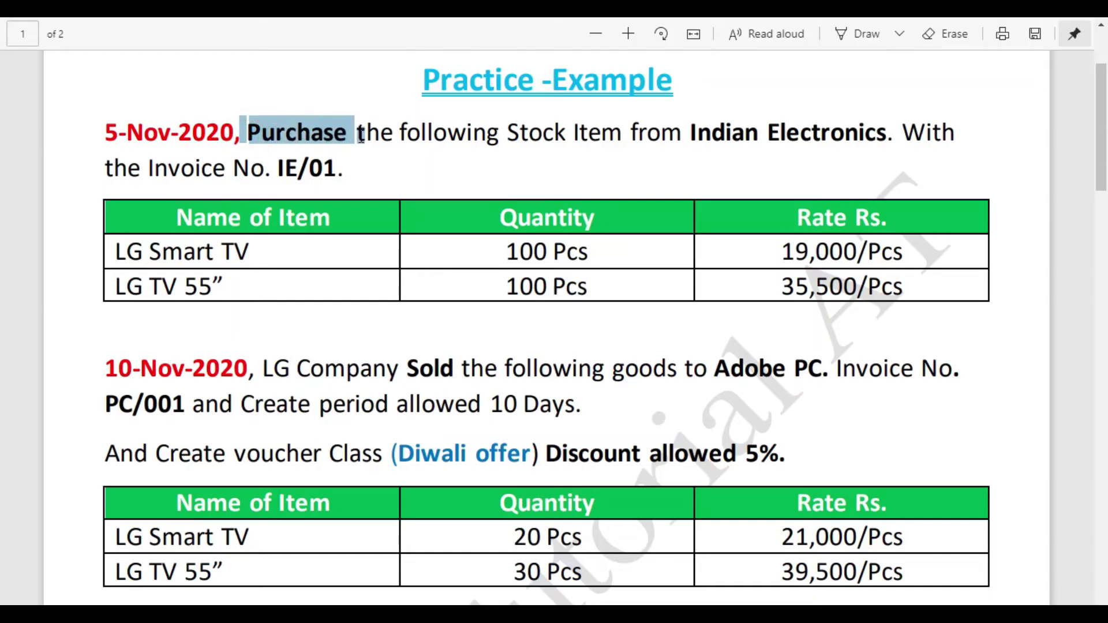
key("alt+Tab")
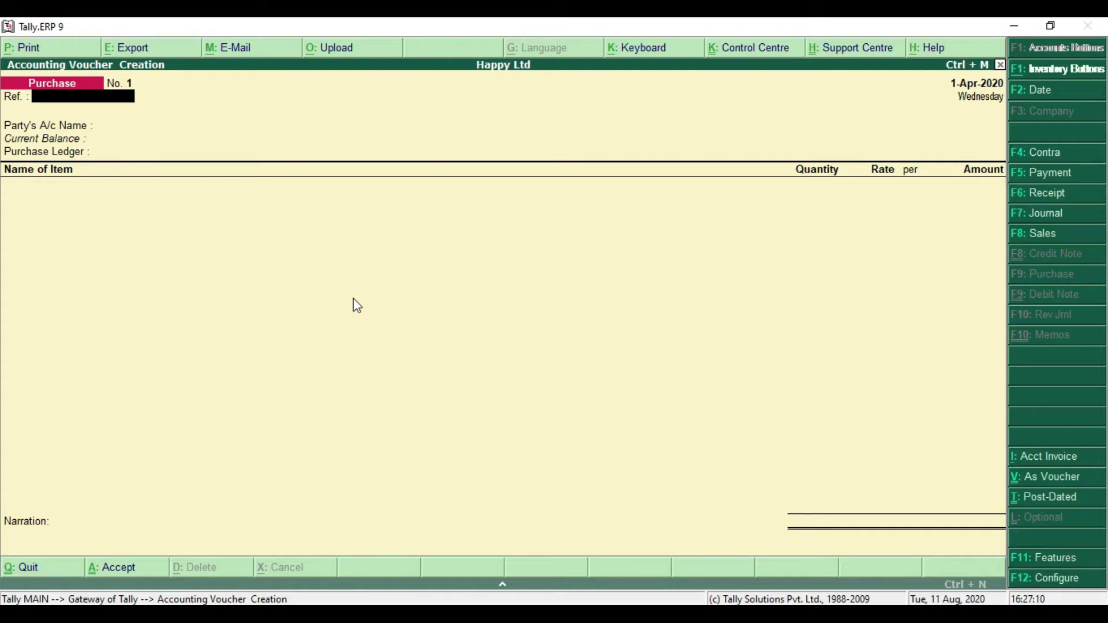
Step: Leave the reference blank, choose Indian Electronics as the party account with default supplier details, and select Purchase as the purchase ledger
key("Return")
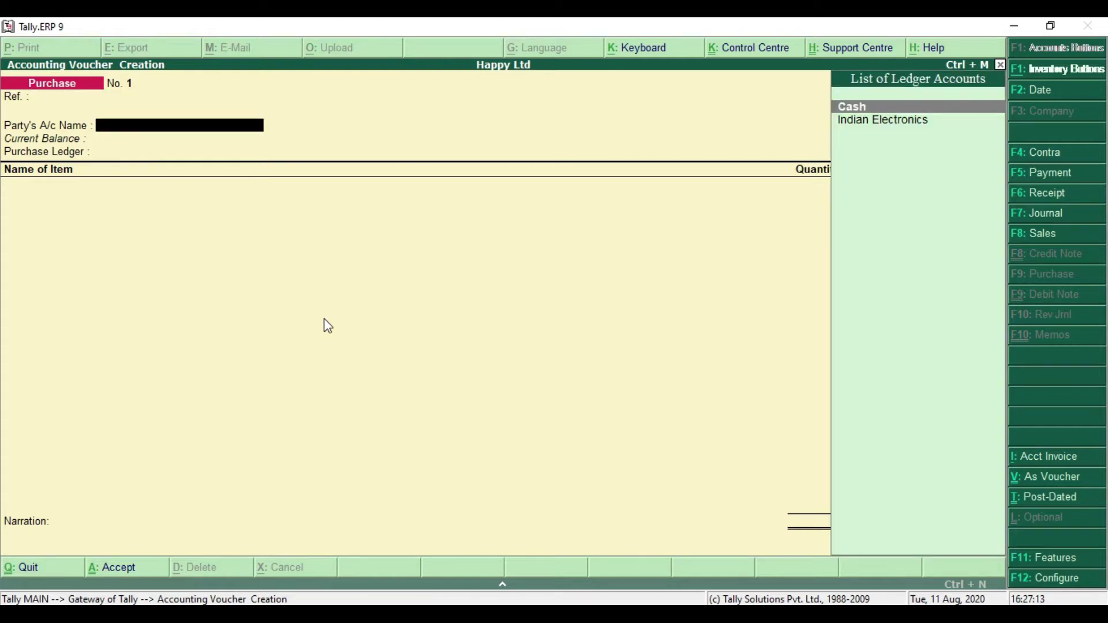
left_click(905, 121)
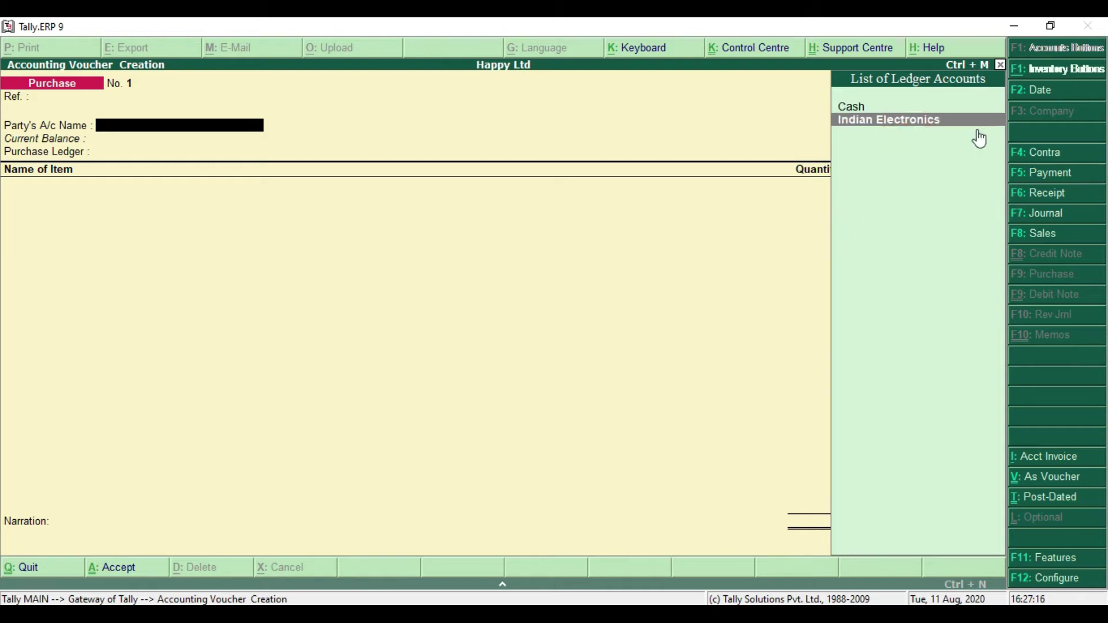
key("Return")
key("Return")
key("Return")
key("Return")
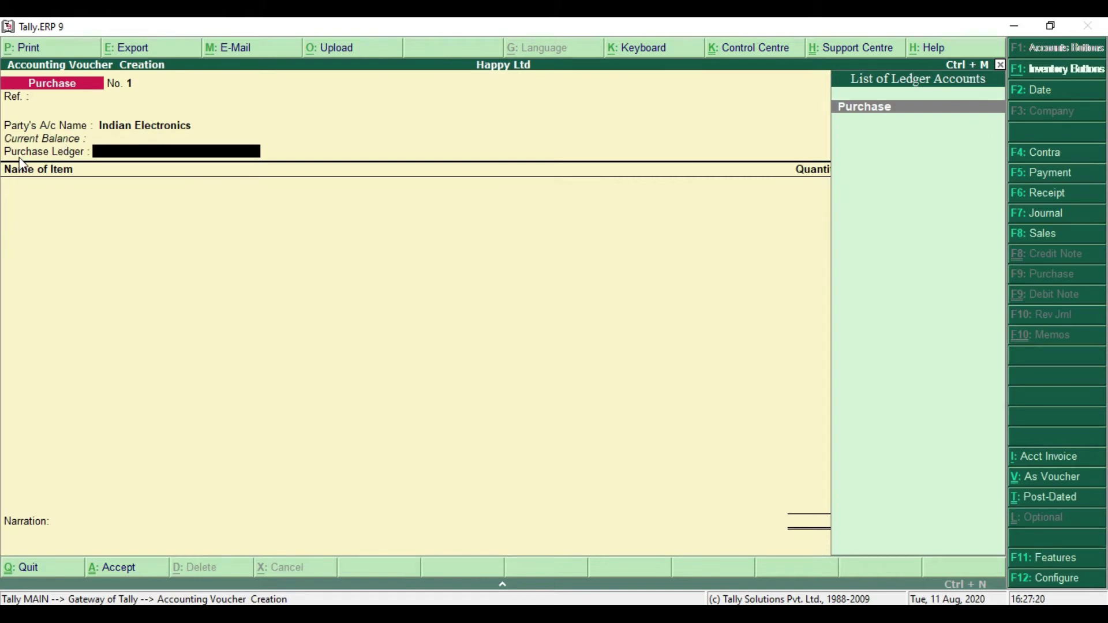
left_click(888, 122)
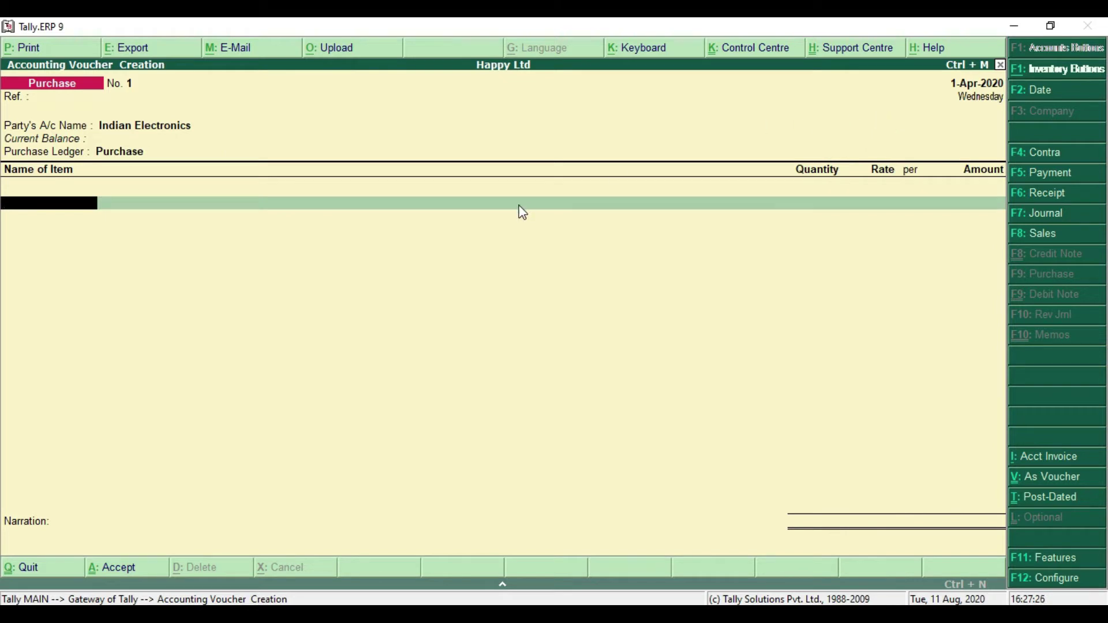
Step: Select LG Smart TV as the voucher's first item and check its purchase quantity and rate in the Voucher Class PDF
type("L")
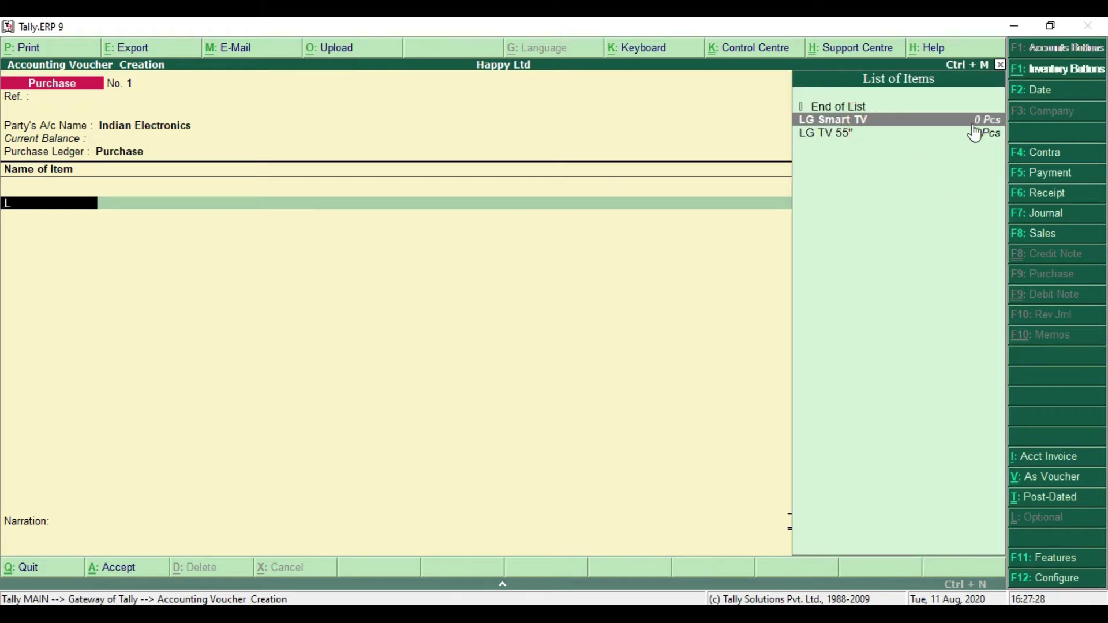
left_click(946, 126)
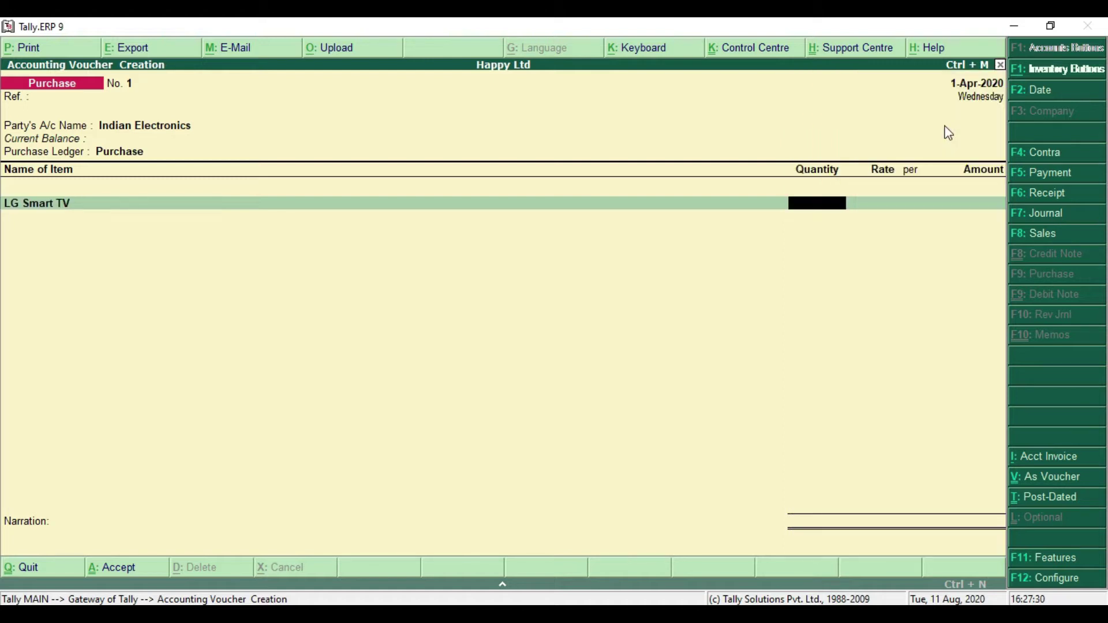
key("alt+Tab")
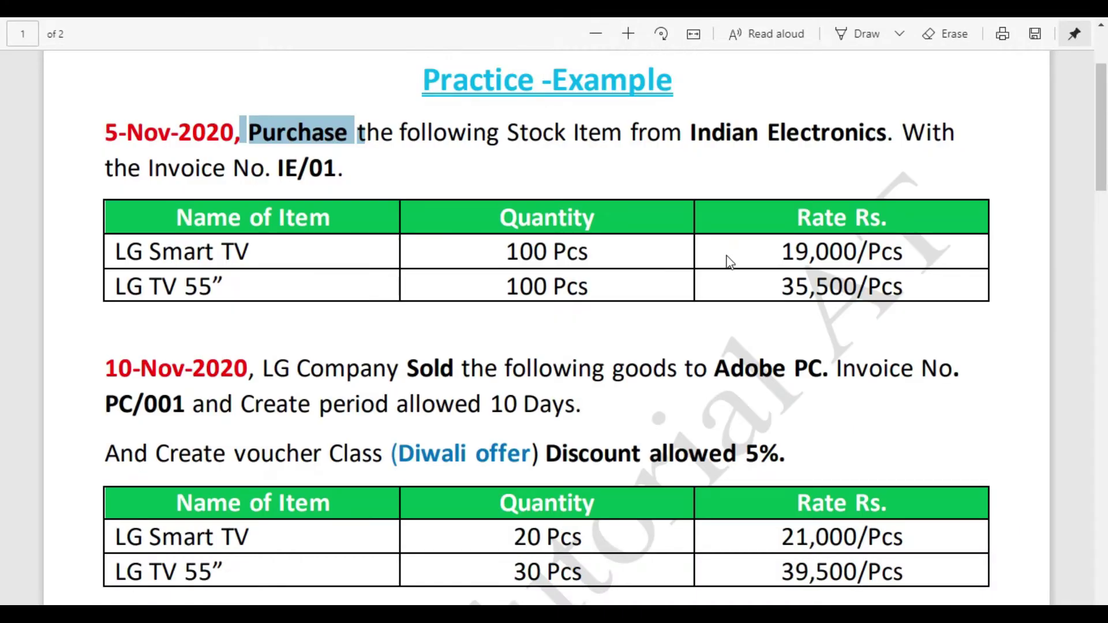
left_click_drag(505, 247, 595, 251)
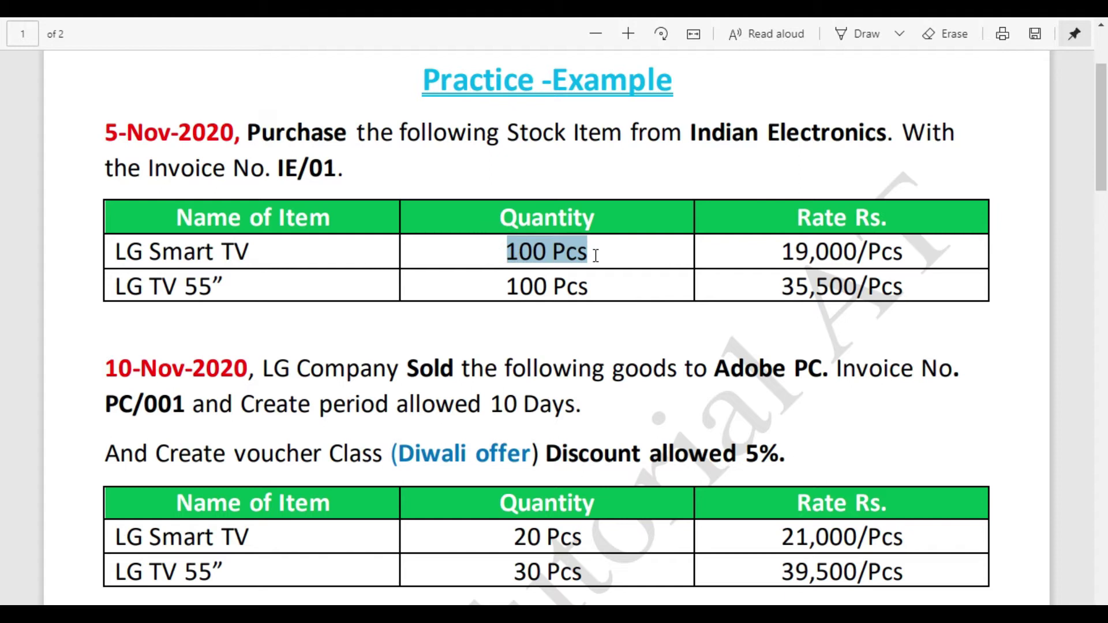
left_click(565, 251)
left_click_drag(780, 251, 879, 255)
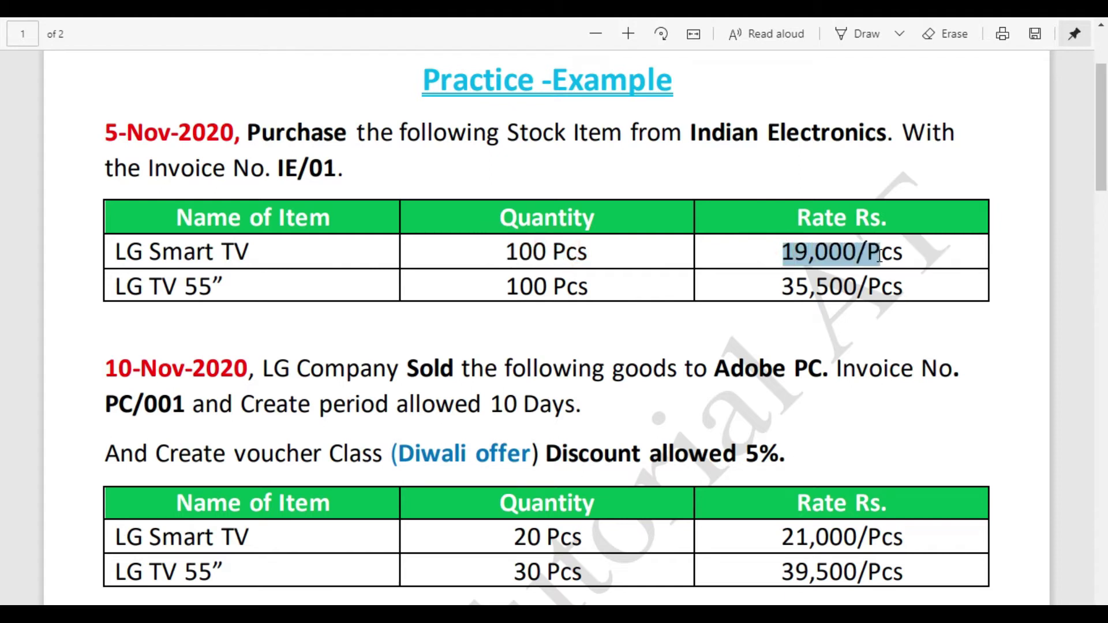
Step: Switch back to Tally.ERP 9 and enter 100 Pcs at a rate of 19000 for LG Smart TV, accepting the calculated amount
key("alt+Tab")
type("100")
key("Return")
type("199")
key("BackSpace")
type("000")
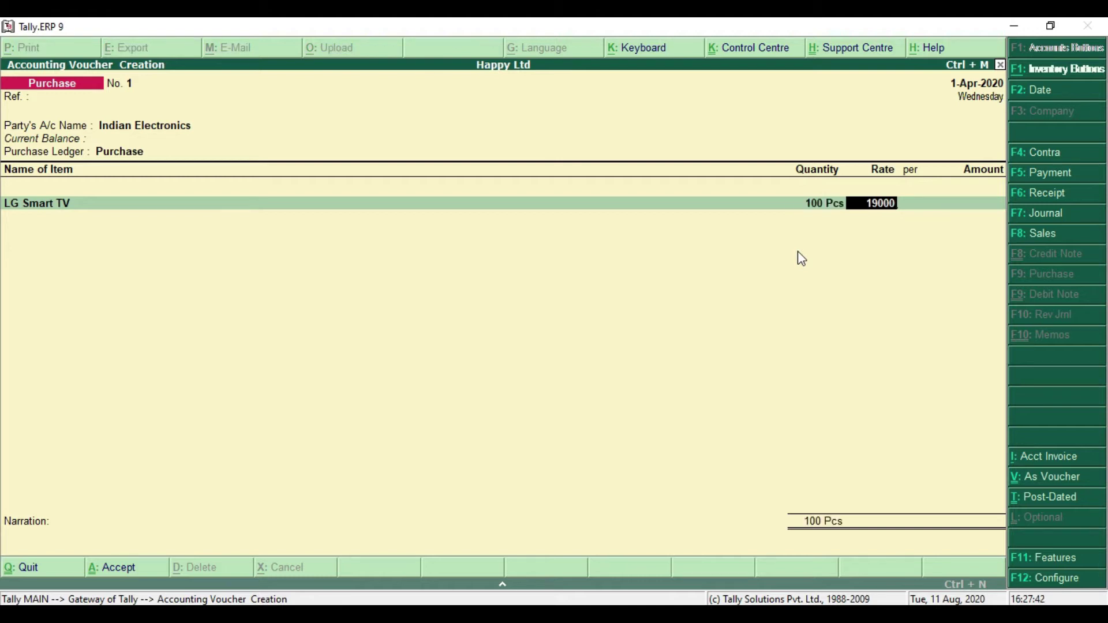
key("Return")
key("Return")
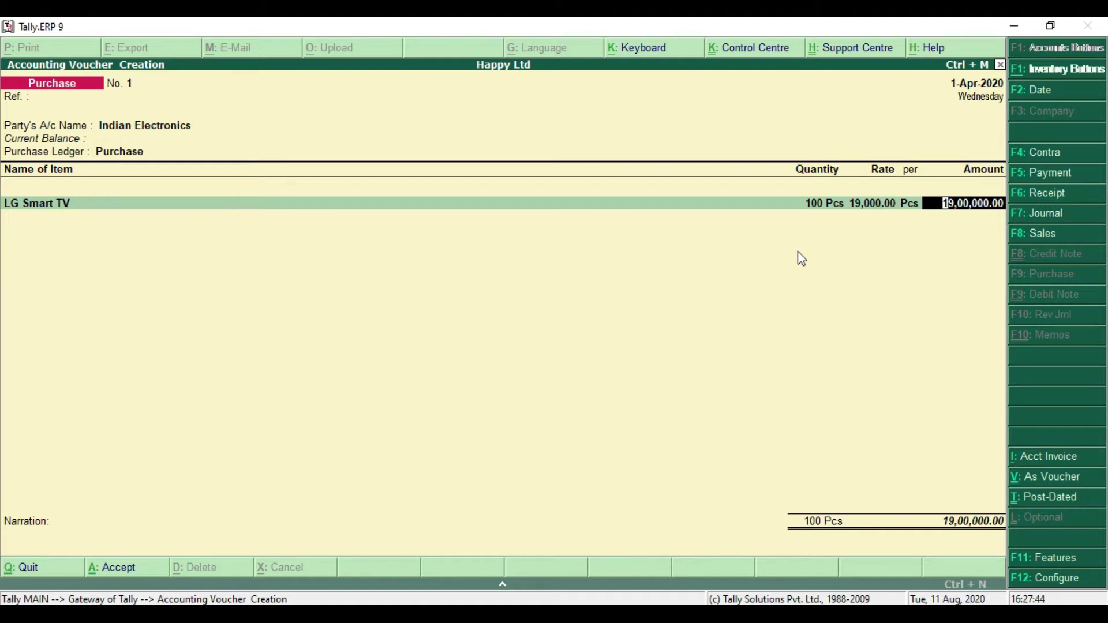
key("Return")
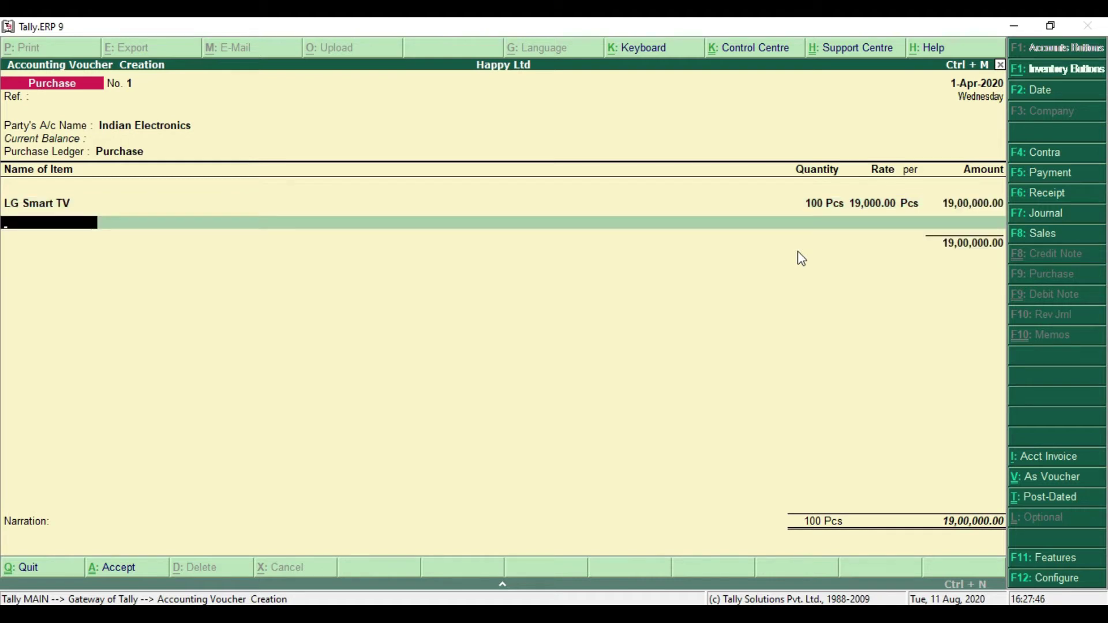
Step: Select LG TV 55" as the voucher's second item and check its purchase quantity and rate in the Voucher Class PDF
type("s")
key("Down")
key("Down")
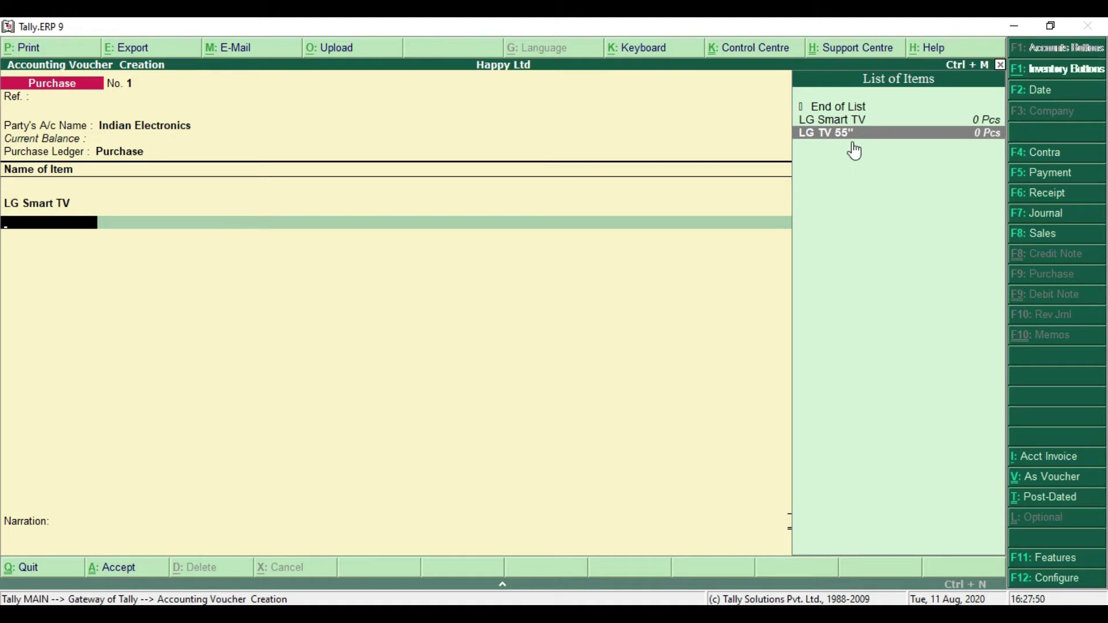
key("Return")
key("alt+Tab")
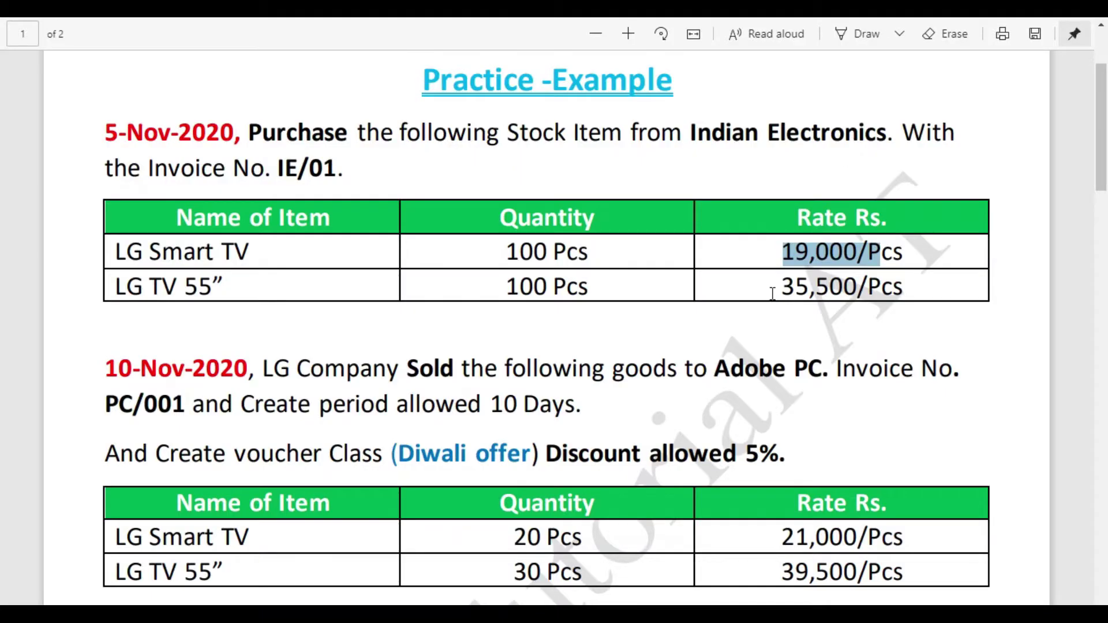
left_click_drag(505, 284, 588, 287)
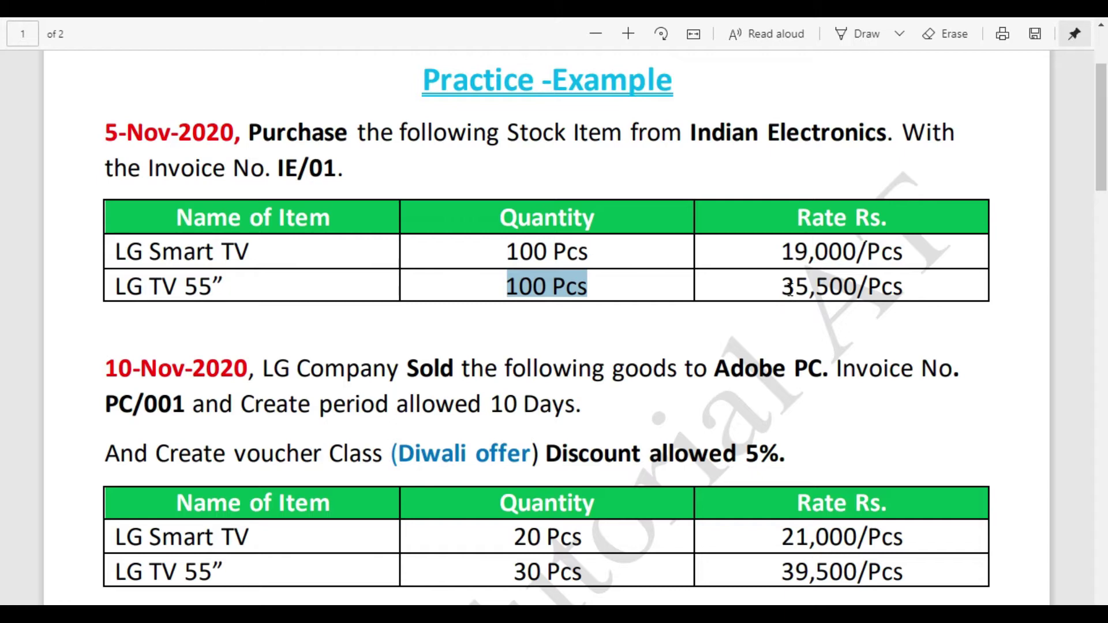
left_click_drag(783, 285, 857, 290)
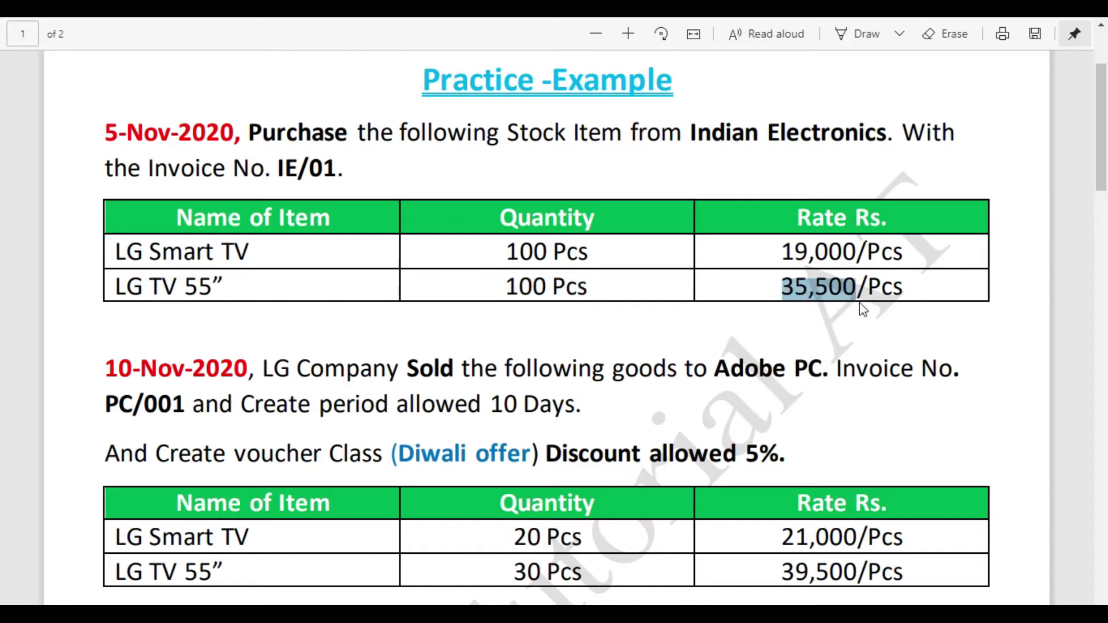
Step: Switch back to Tally.ERP 9, enter 100 Pcs at 35500 for LG TV 55", end the item list and leave the narration blank
key("alt+Tab")
type("100")
key("Return")
type("35500")
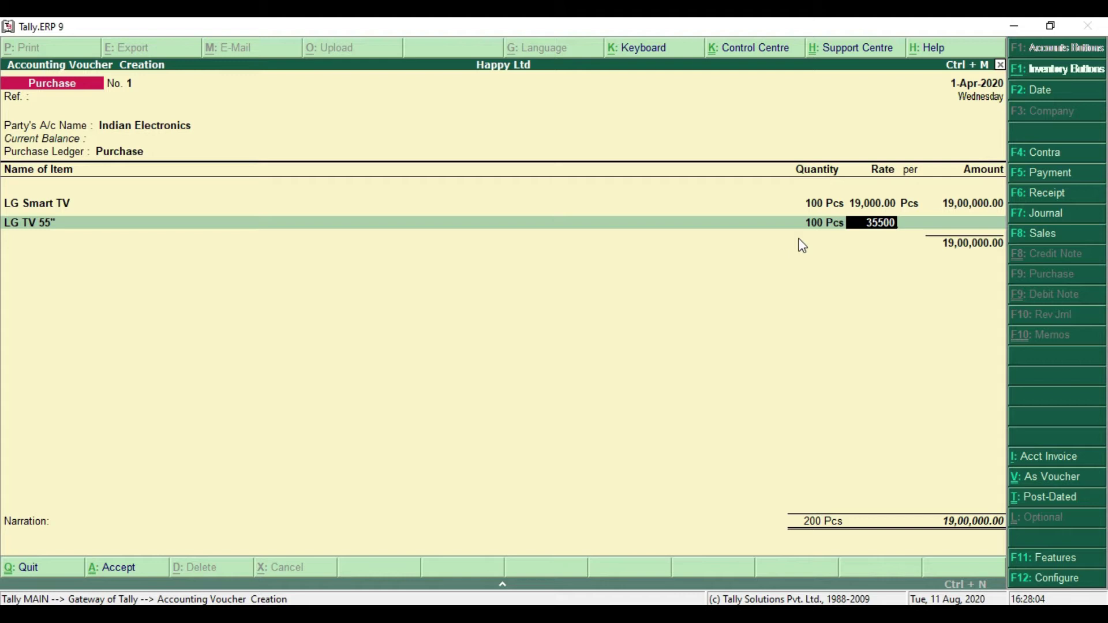
key("Return")
key("Return")
key("Return")
key("Return")
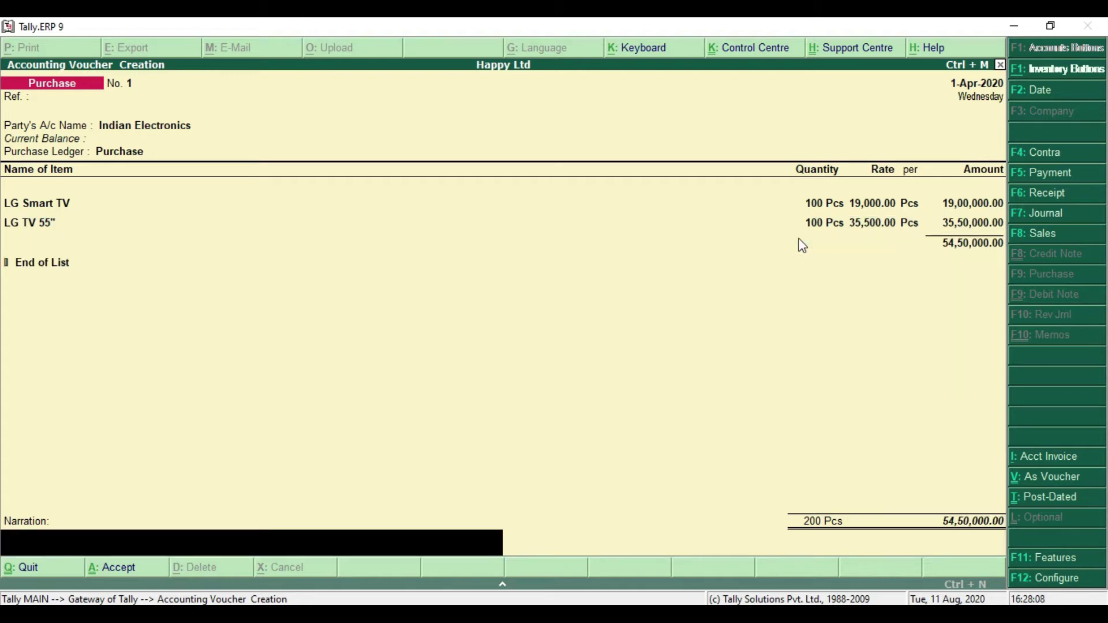
key("Return")
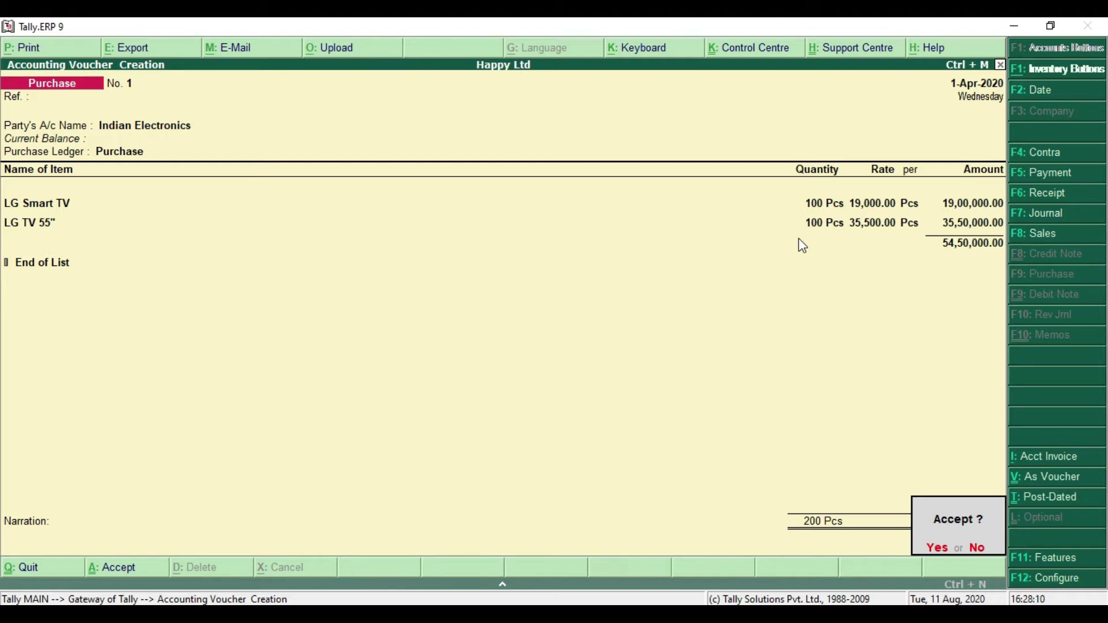
Step: Dismiss the voucher's acceptance, check the purchase invoice number in the Voucher Class PDF and return to Tally.ERP 9
key("Escape")
key("alt+Tab")
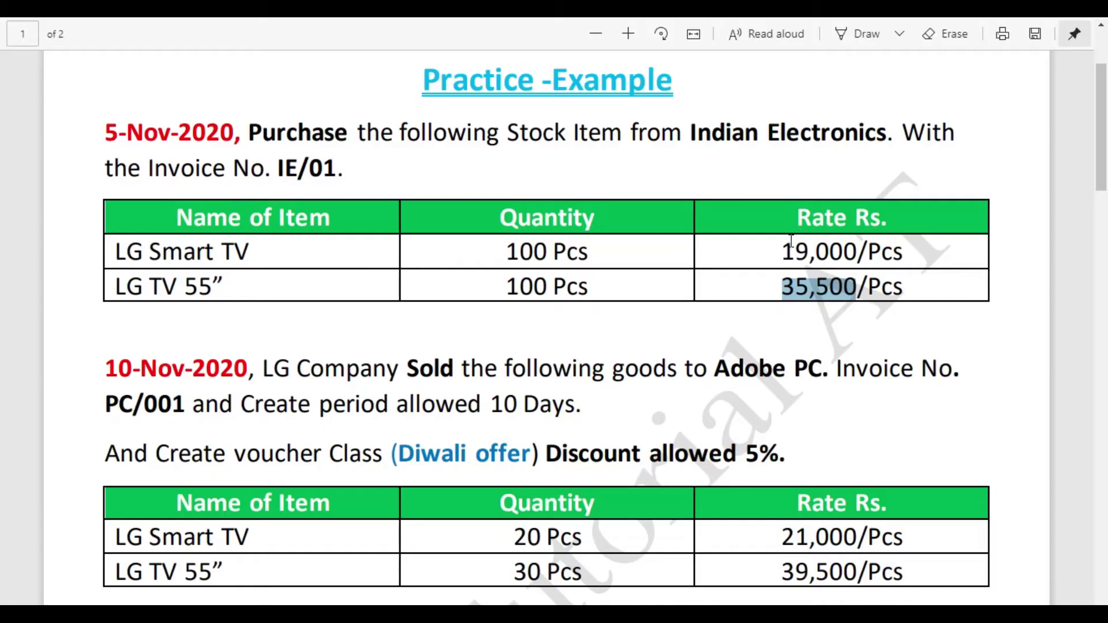
left_click_drag(151, 168, 358, 176)
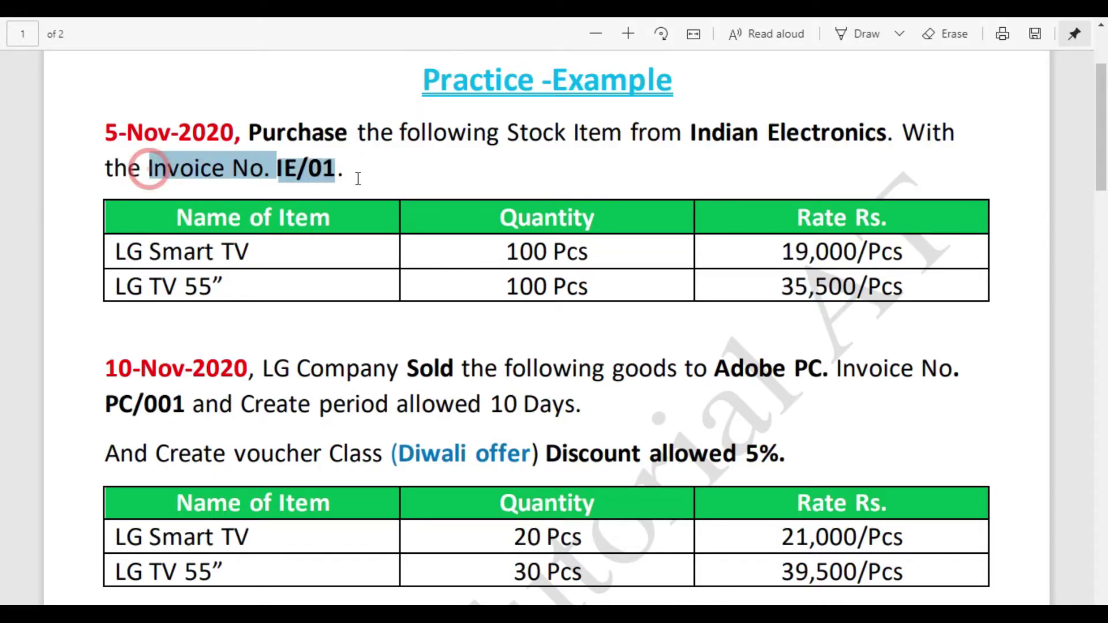
left_click(334, 172)
left_click_drag(282, 168, 338, 172)
key("alt+Tab")
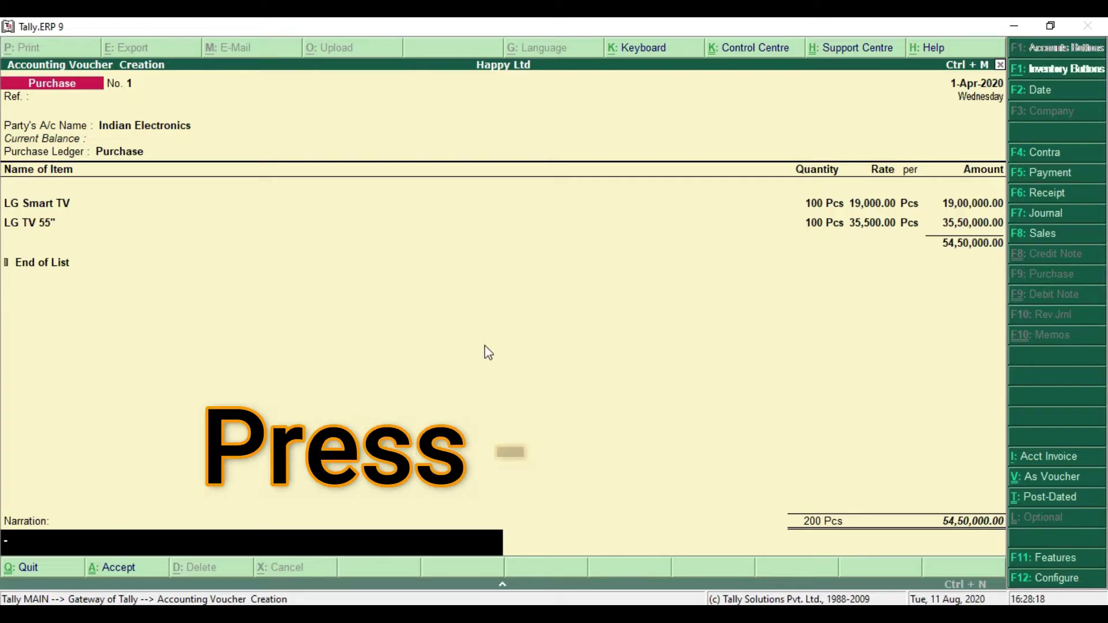
Step: Set Use Defaults for Bill Allocations to No in the purchase invoice configuration, keeping all other options
key("F12")
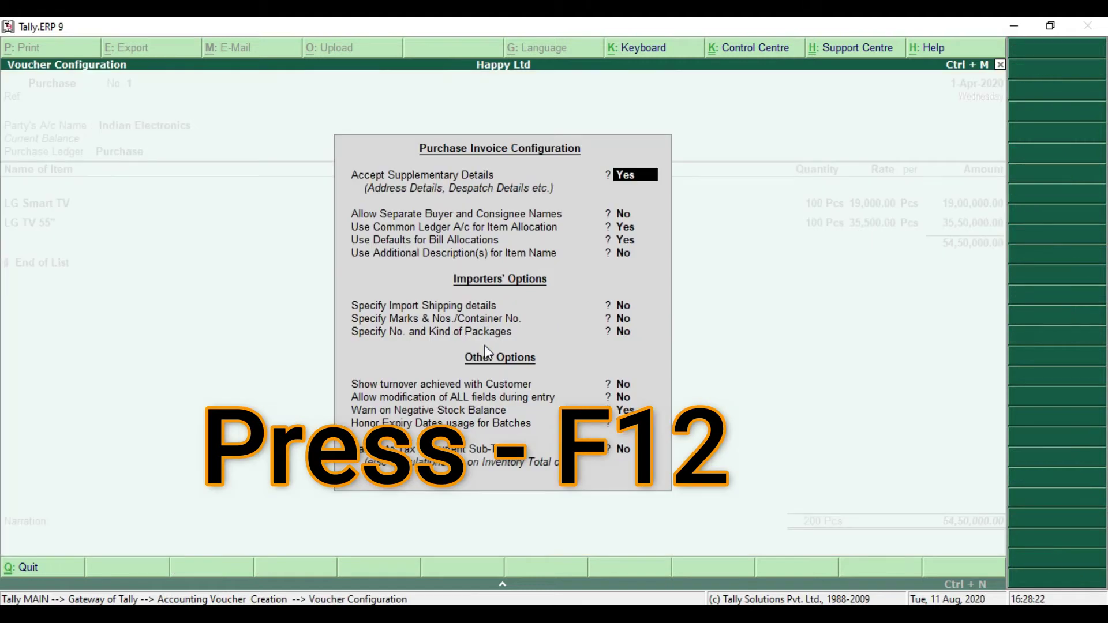
key("Return")
key("Return")
key("Return")
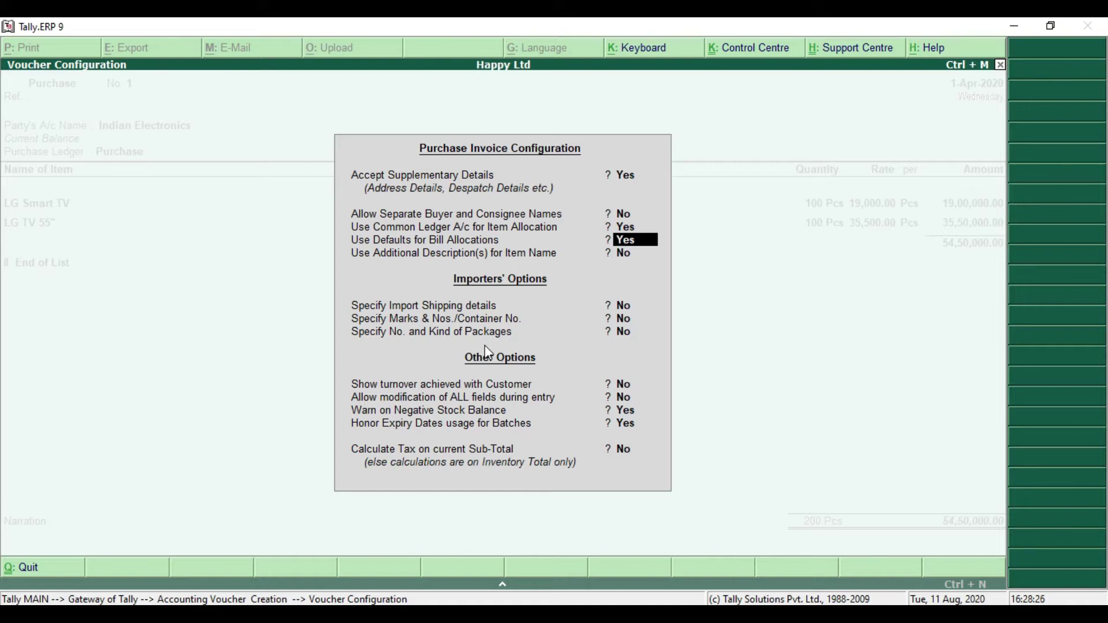
left_click_drag(341, 234, 675, 252)
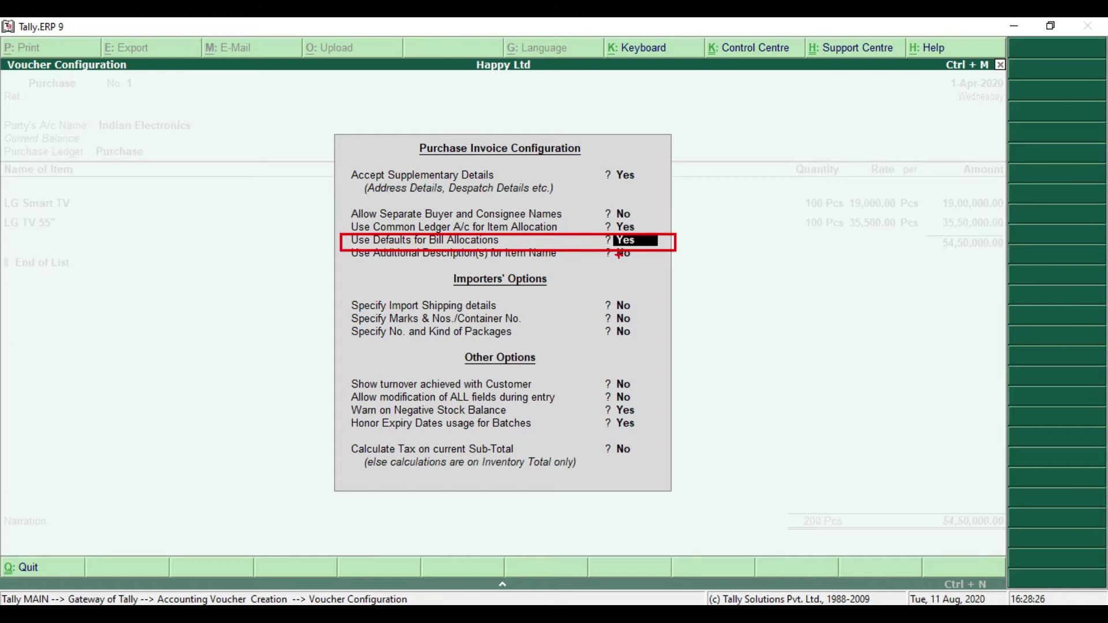
key("Escape")
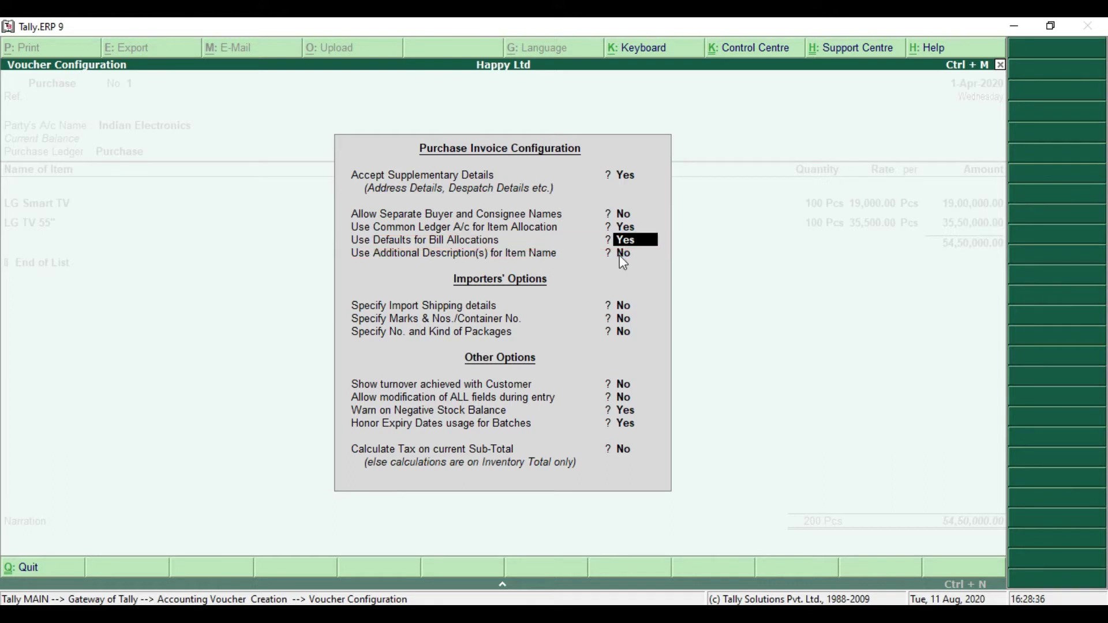
key("n")
key("Return")
key("Return")
key("Return")
key("Return")
key("Return")
key("Return")
key("Return")
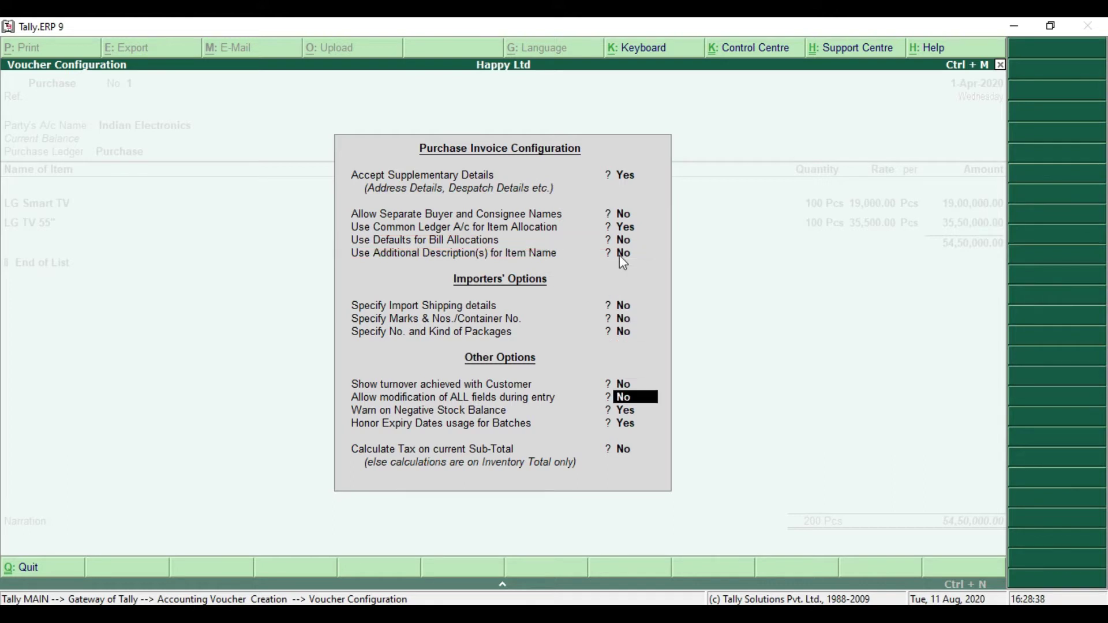
key("Return")
key("Return")
key("Return")
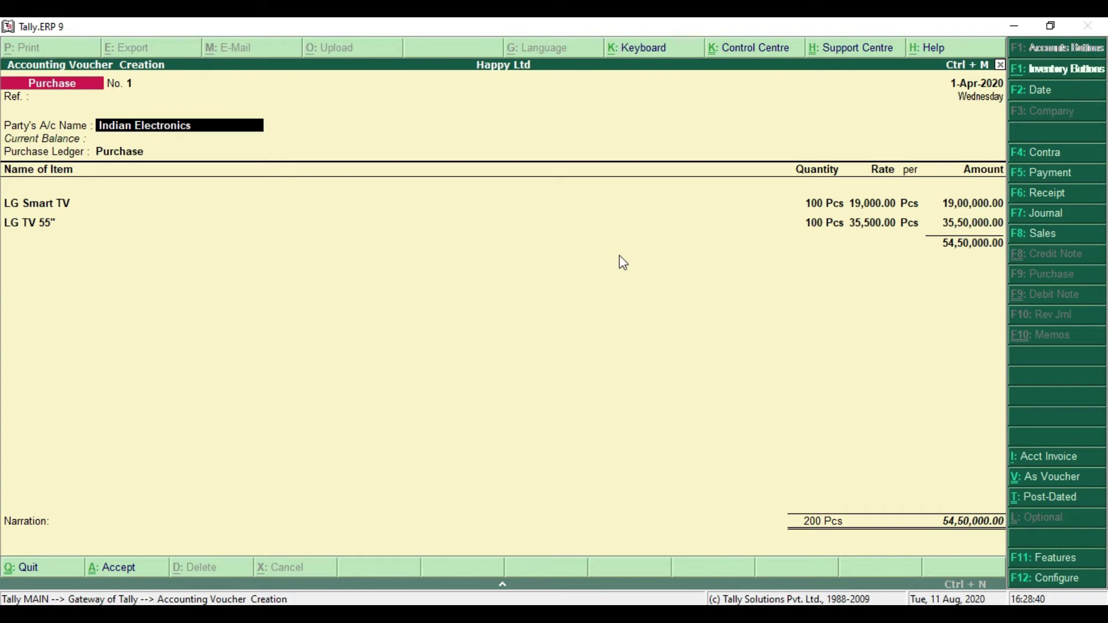
Step: Go through the purchase voucher keeping its entries, and choose New Ref as the reference type in the bill-wise details for Indian Electronics
key("Return")
key("Return")
key("Return")
key("Return")
key("Return")
key("Return")
key("Return")
key("Return")
key("Return")
key("Return")
key("Return")
key("Return")
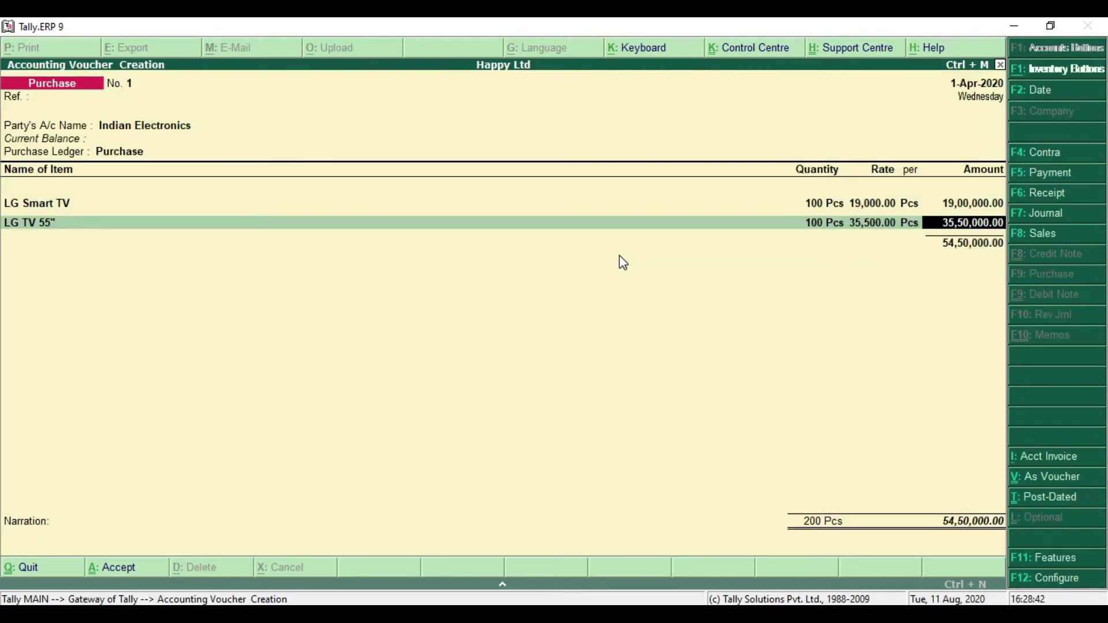
key("Return")
key("Return")
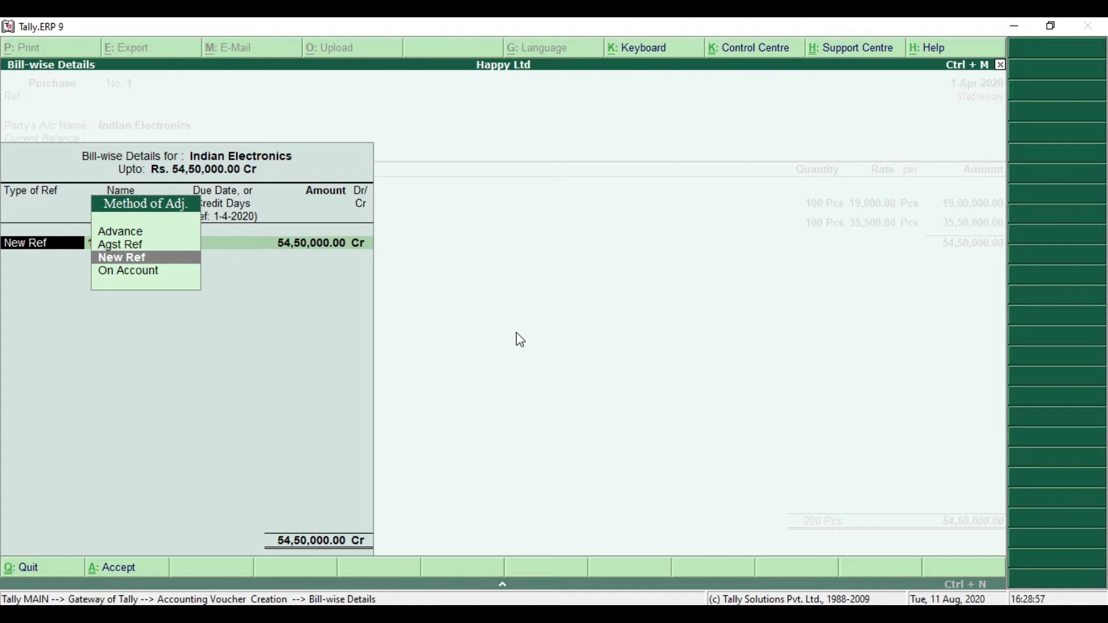
key("Return")
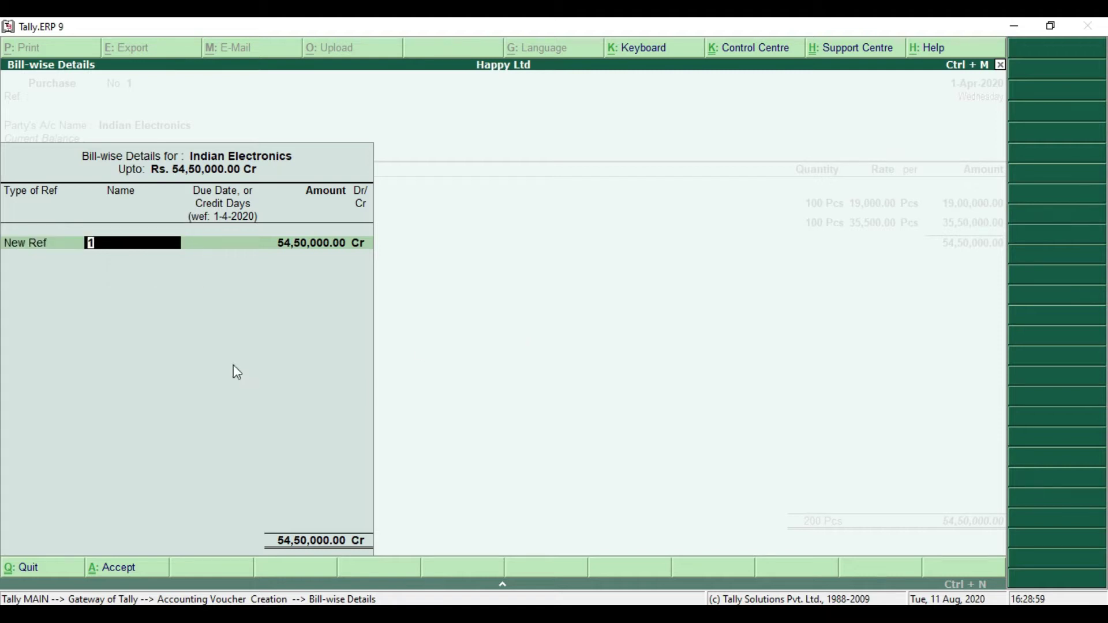
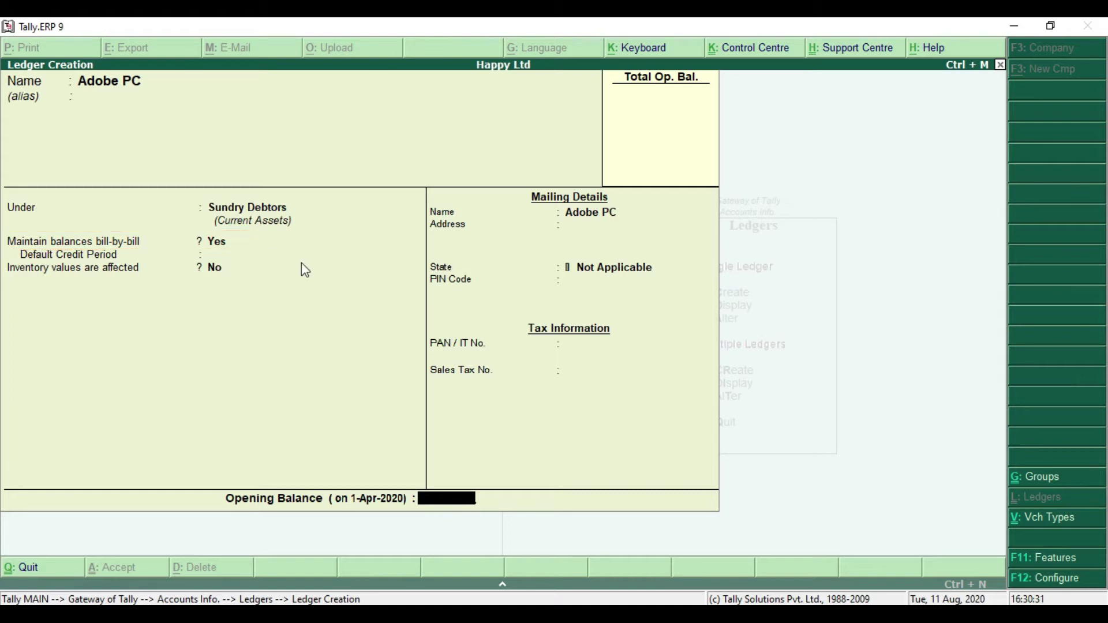
Step: Save the Adobe PC ledger without an opening balance, create a Sale ledger under Sales Accounts, and return to the Gateway of Tally
key("Return")
key("Return")
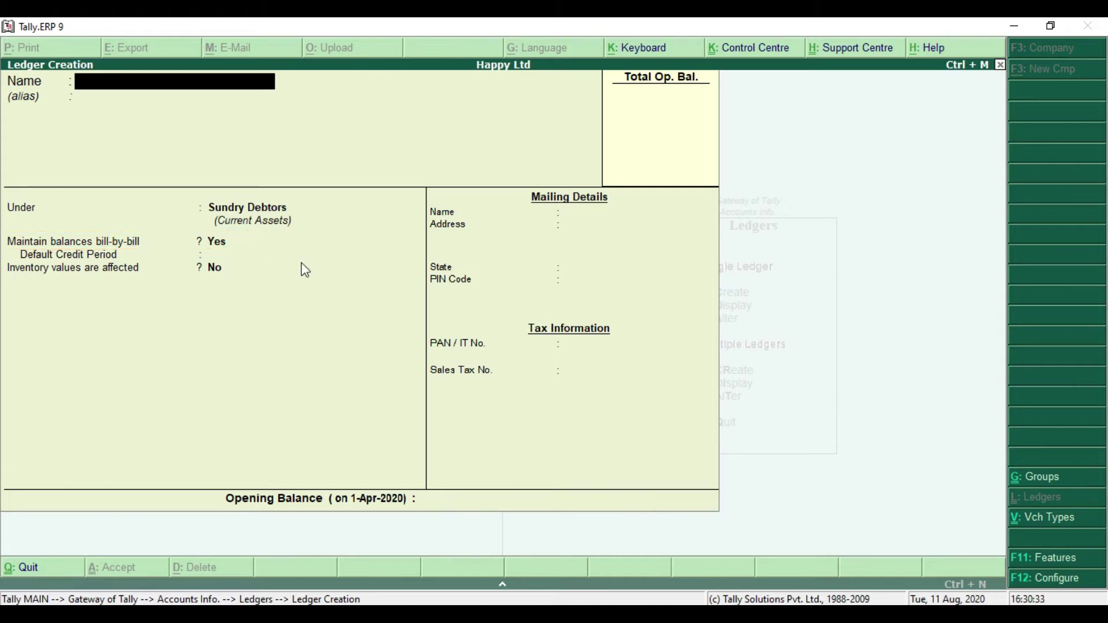
type("Sake")
key("BackSpace")
key("BackSpace")
type("le")
key("Return")
type("S")
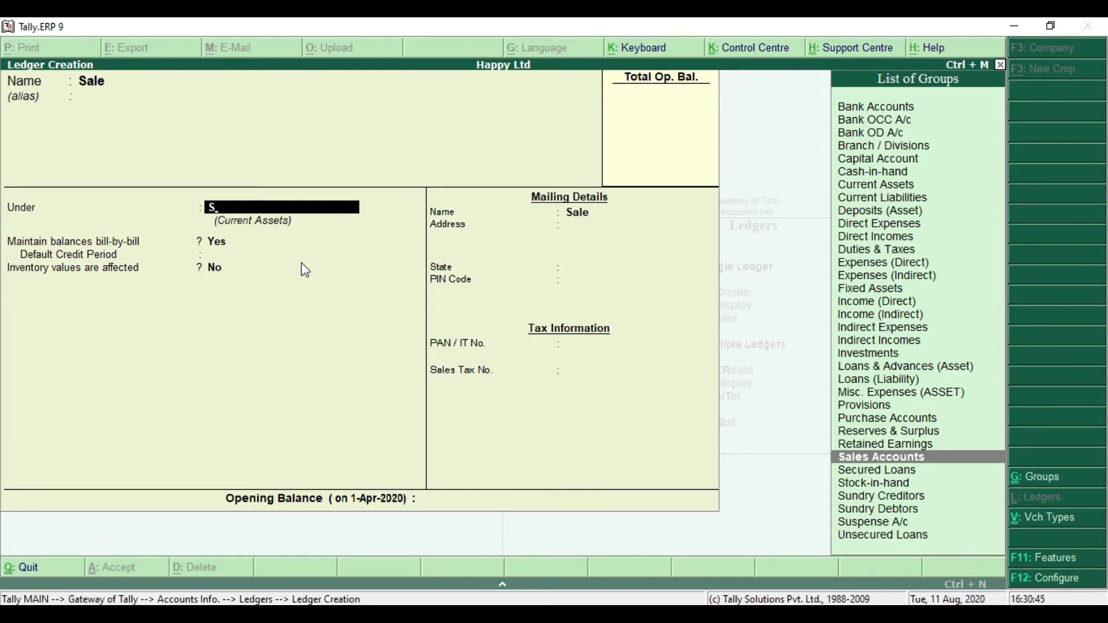
key("Return")
key("Return")
key("Return")
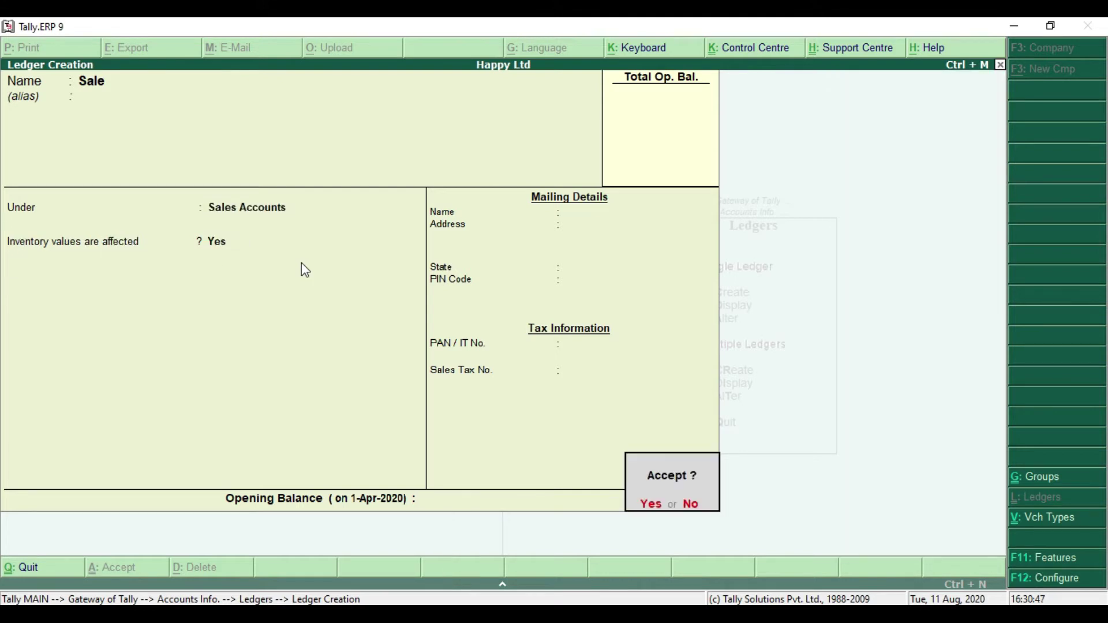
key("Return")
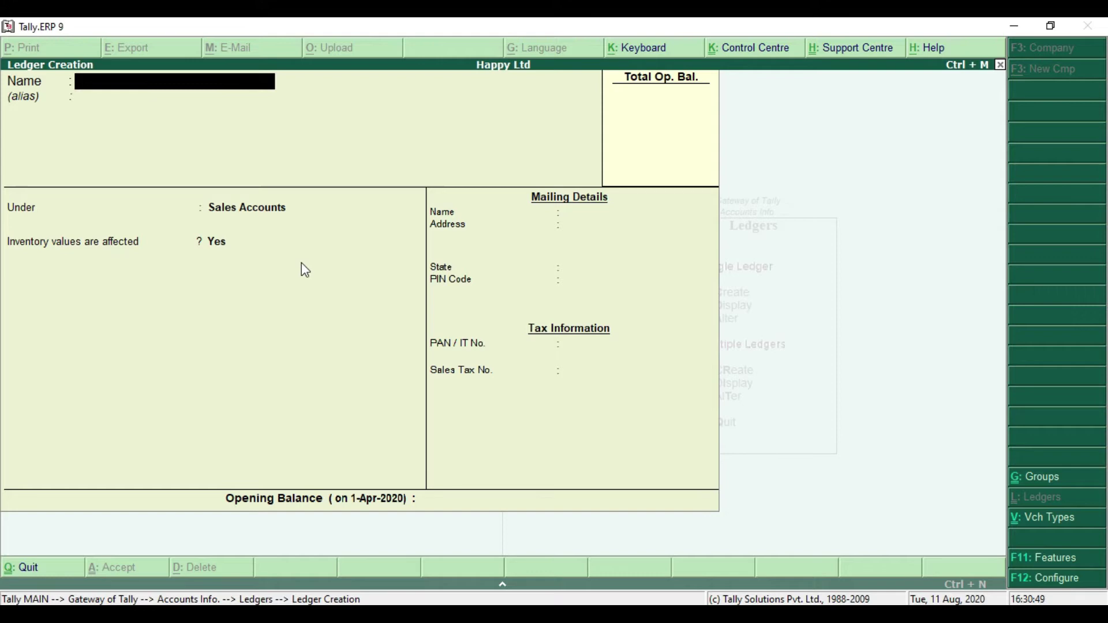
key("Escape")
key("Escape")
key("Escape")
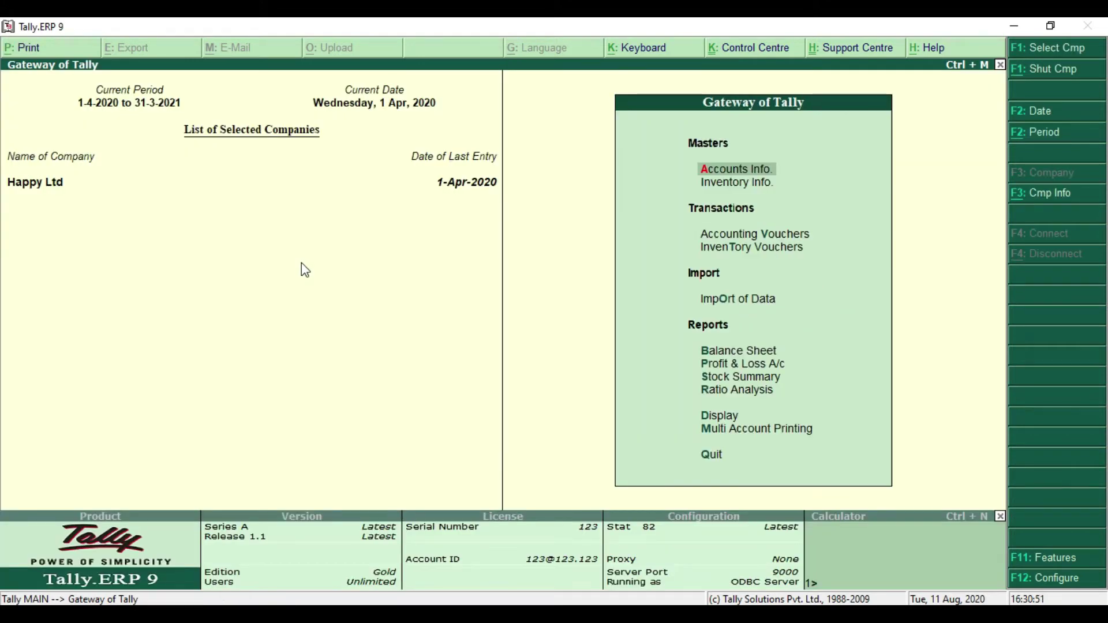
Step: Check the voucher class name and discount for the 10-Nov-2020 sale in the Voucher Class PDF and return to Tally.ERP 9
key("alt+Tab")
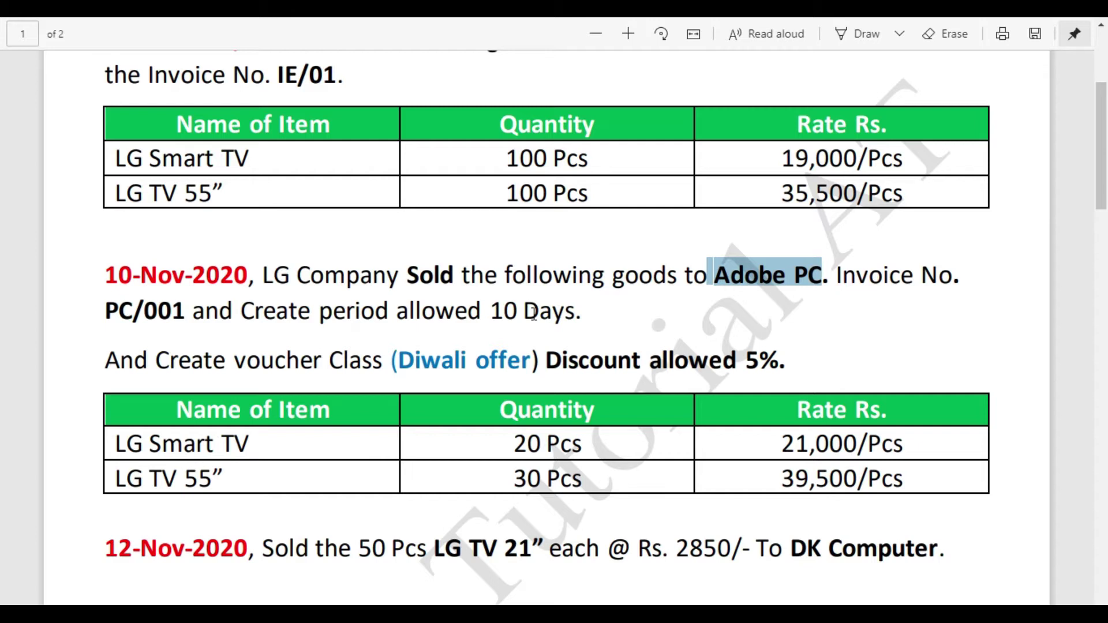
key("F11")
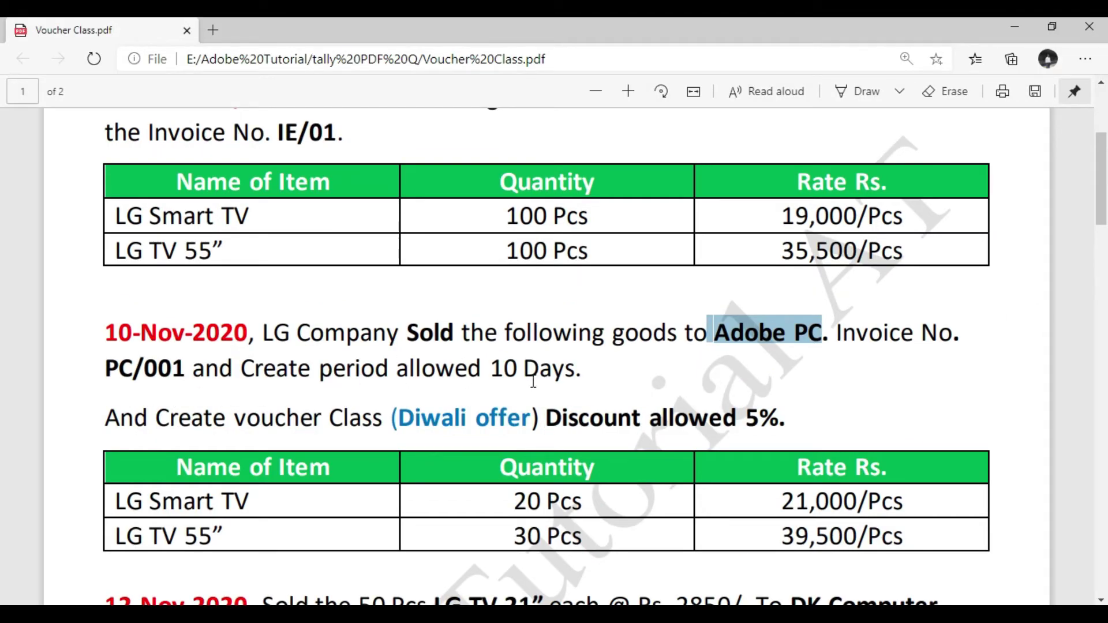
left_click_drag(104, 416, 754, 425)
left_click_drag(540, 419, 766, 431)
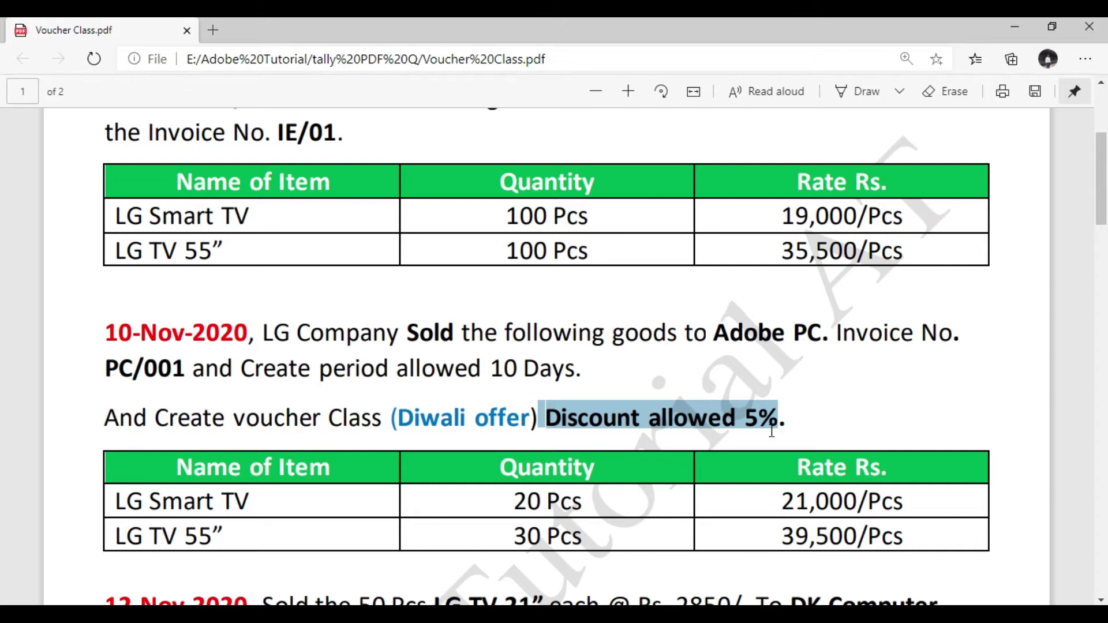
left_click(697, 414)
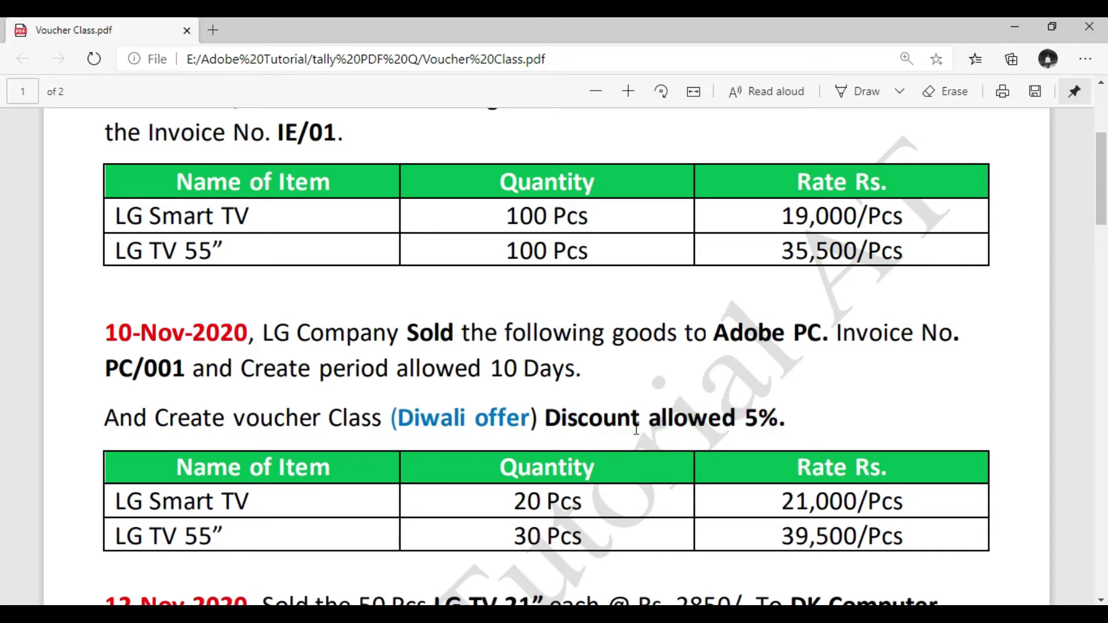
scroll(582, 384, "down", 1)
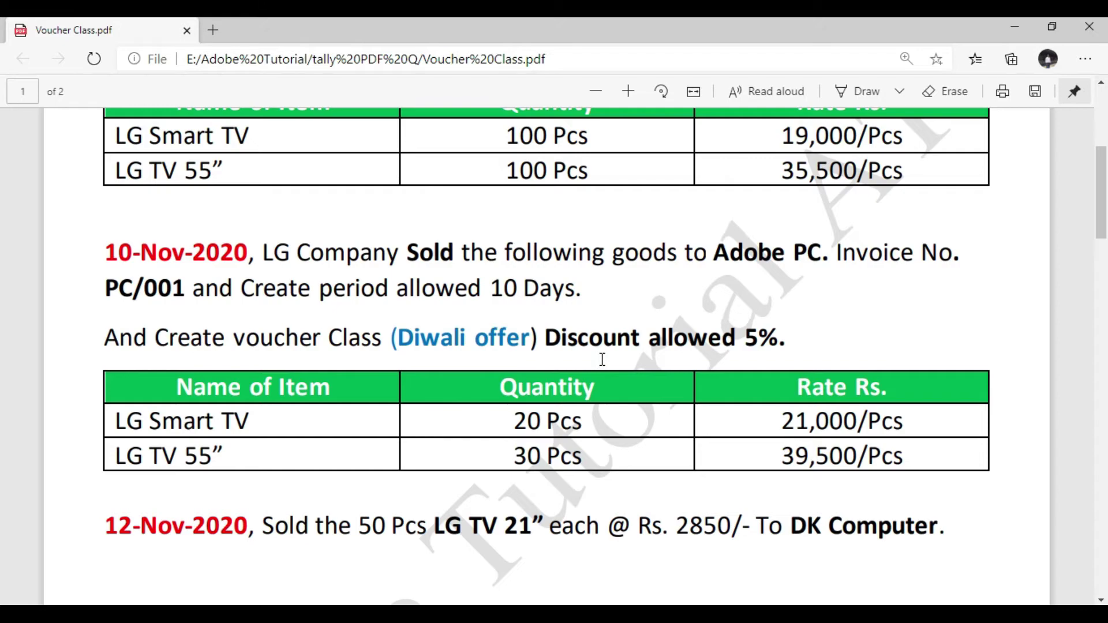
key("alt+Tab")
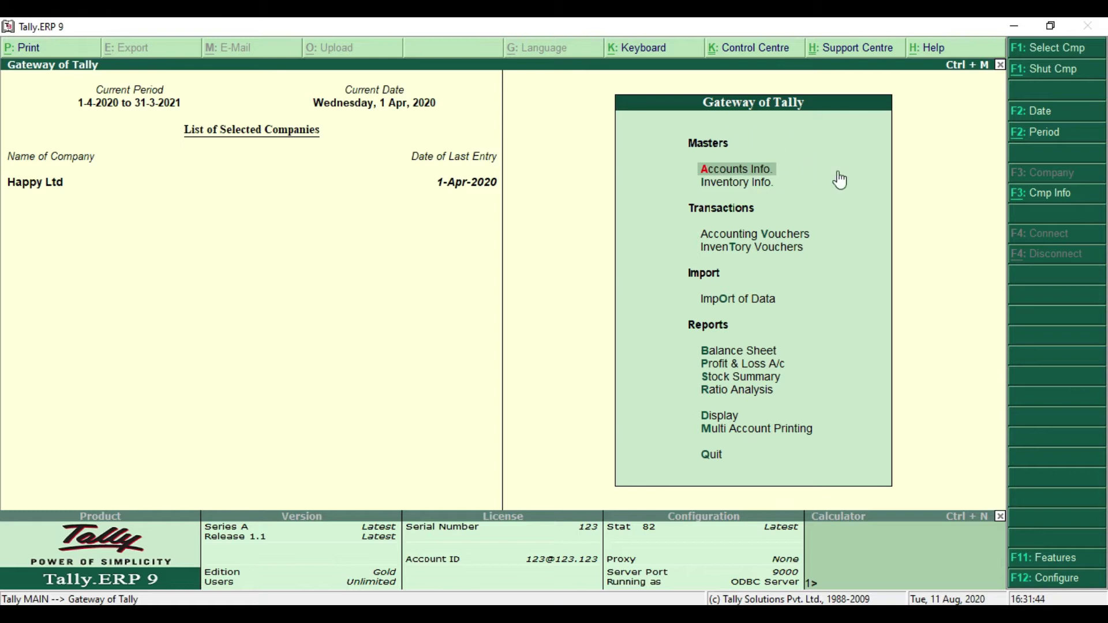
Step: Open the list of voucher types for alteration from the accounts masters
key("Return")
key("Down")
key("Down")
key("Down")
key("Up")
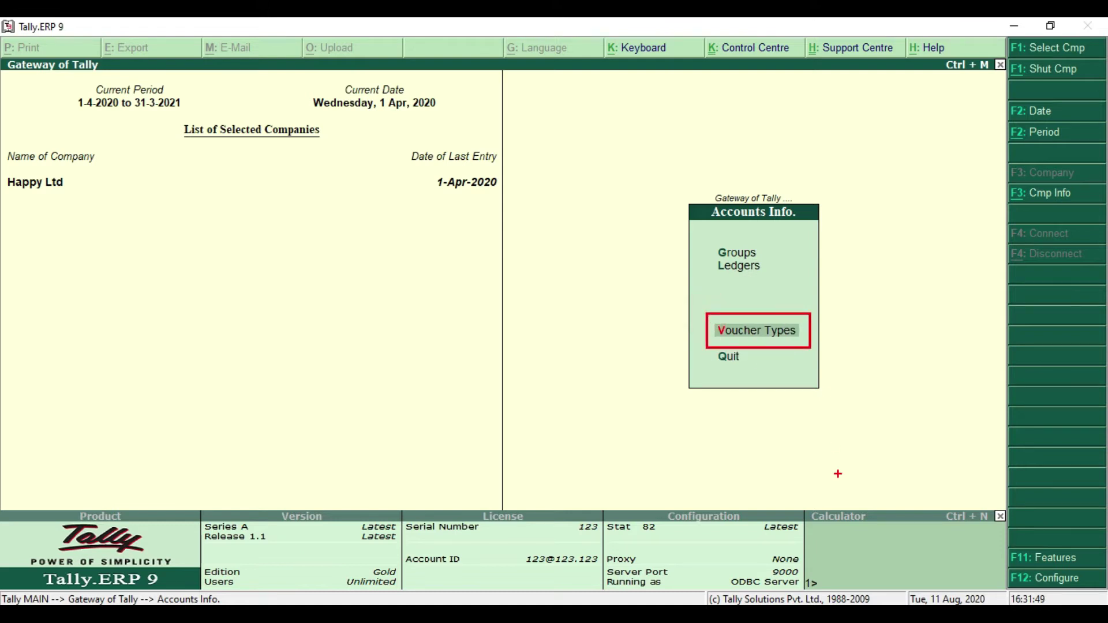
key("Return")
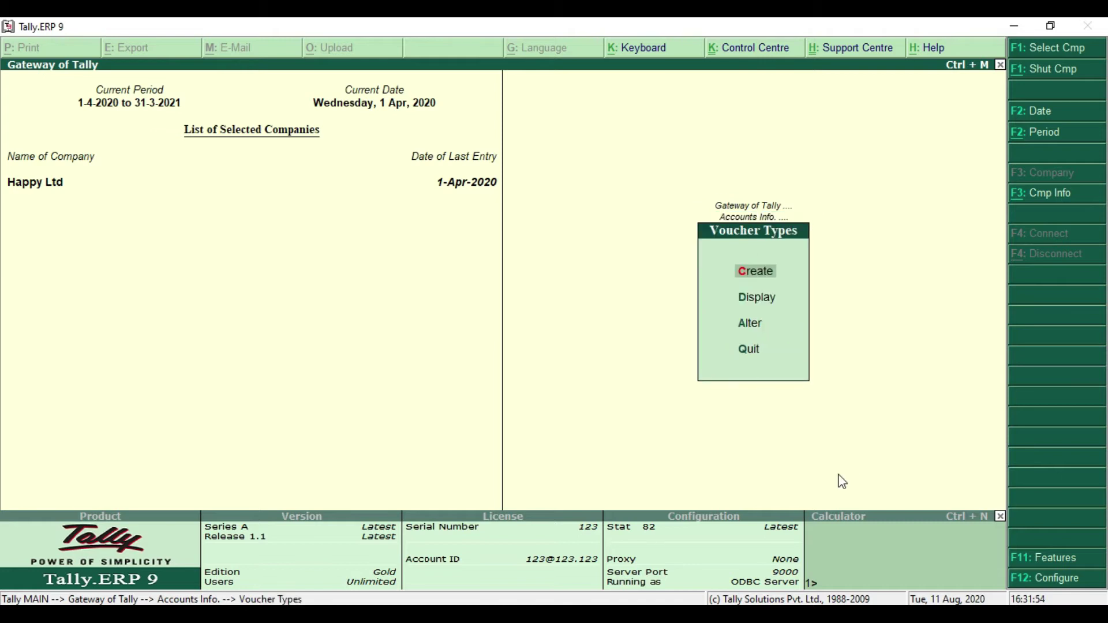
key("Down")
key("Down")
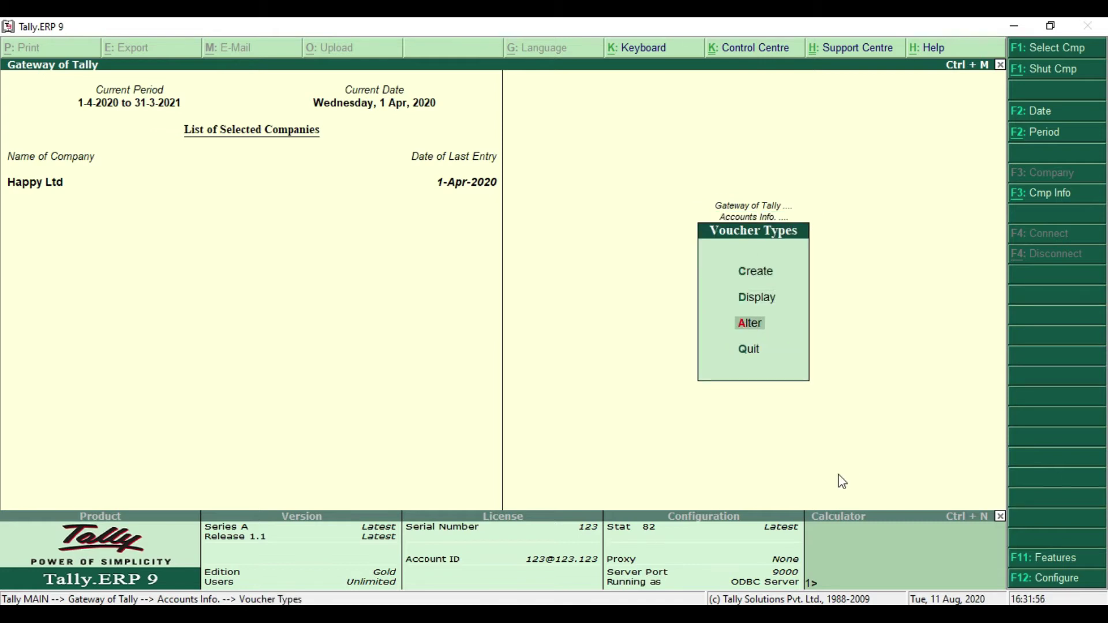
key("ctrl+2")
left_click_drag(718, 313, 789, 335)
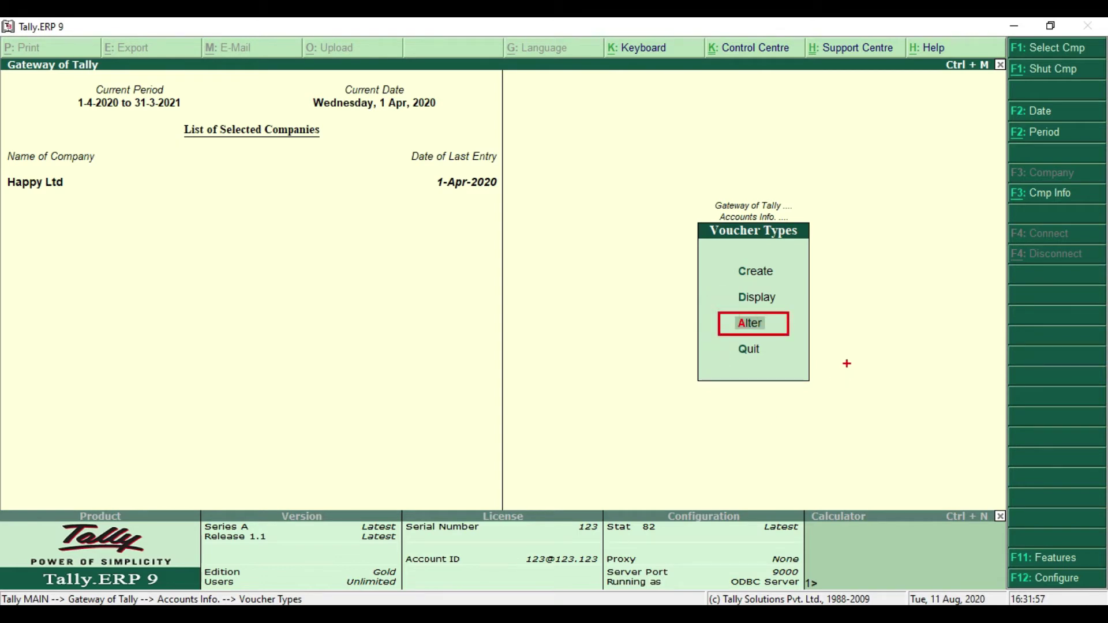
key("Escape")
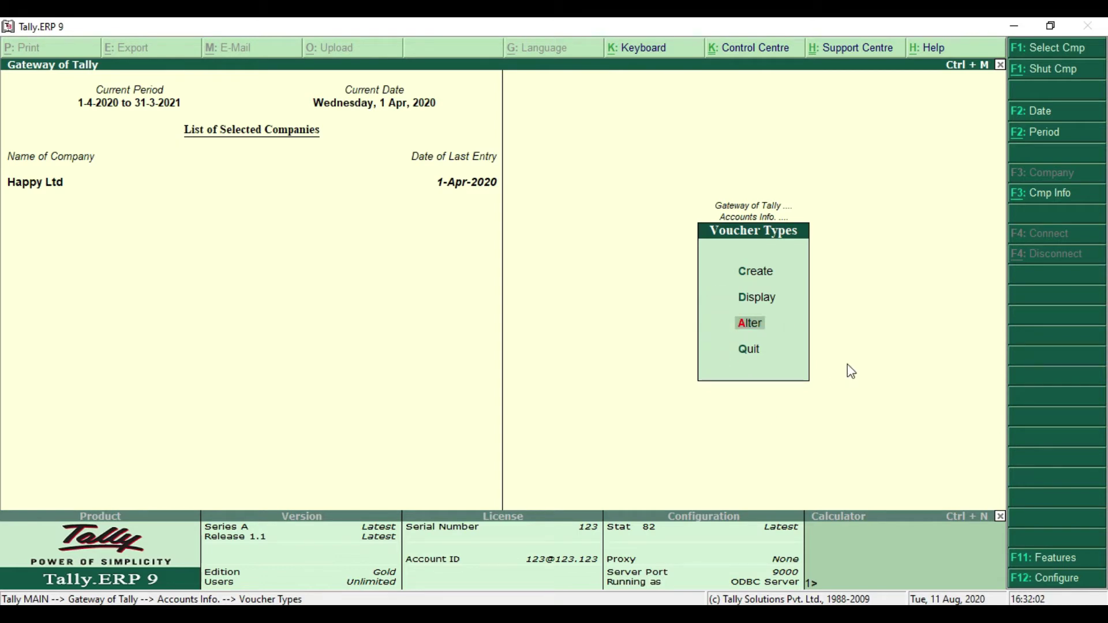
key("Return")
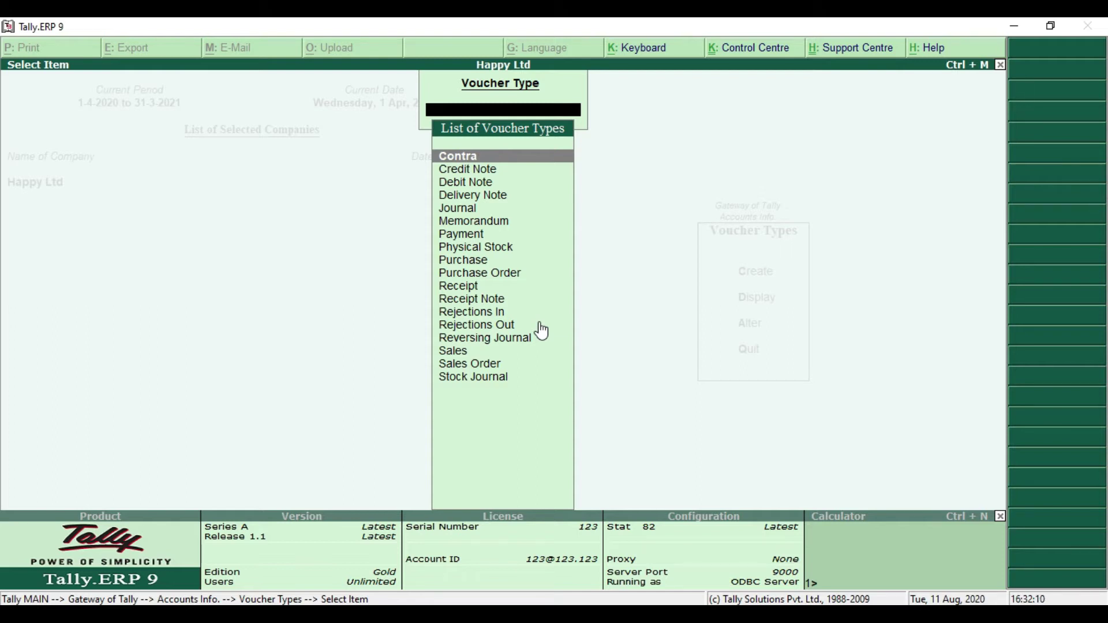
Step: Check the transaction type of the 10-Nov-2020 entry in the Voucher Class PDF and return to Tally.ERP 9
key("alt+Tab")
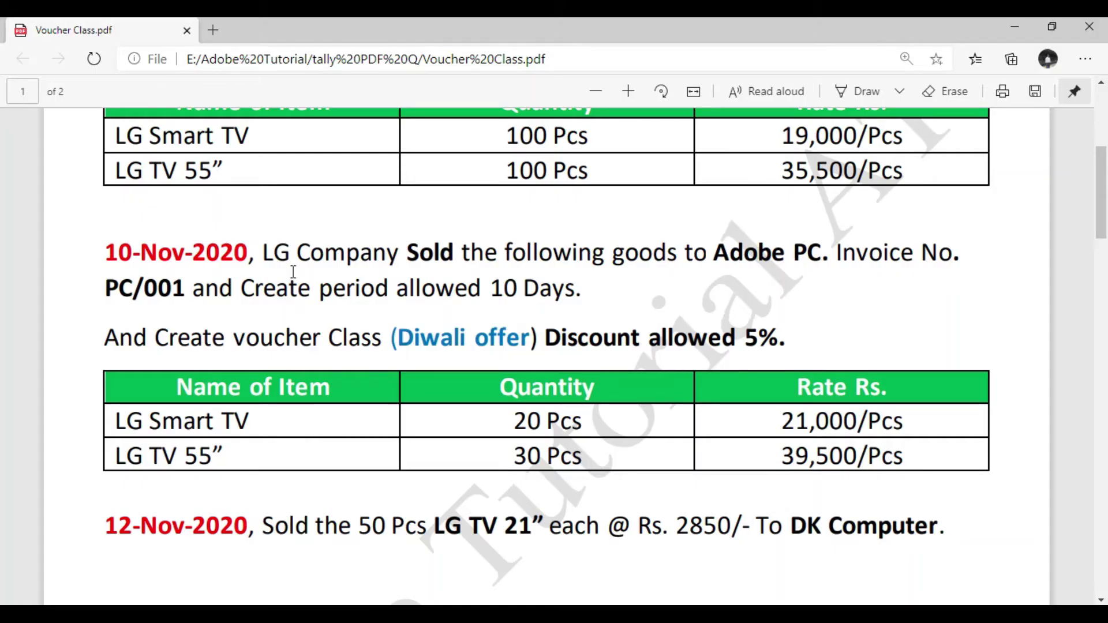
double_click(412, 252)
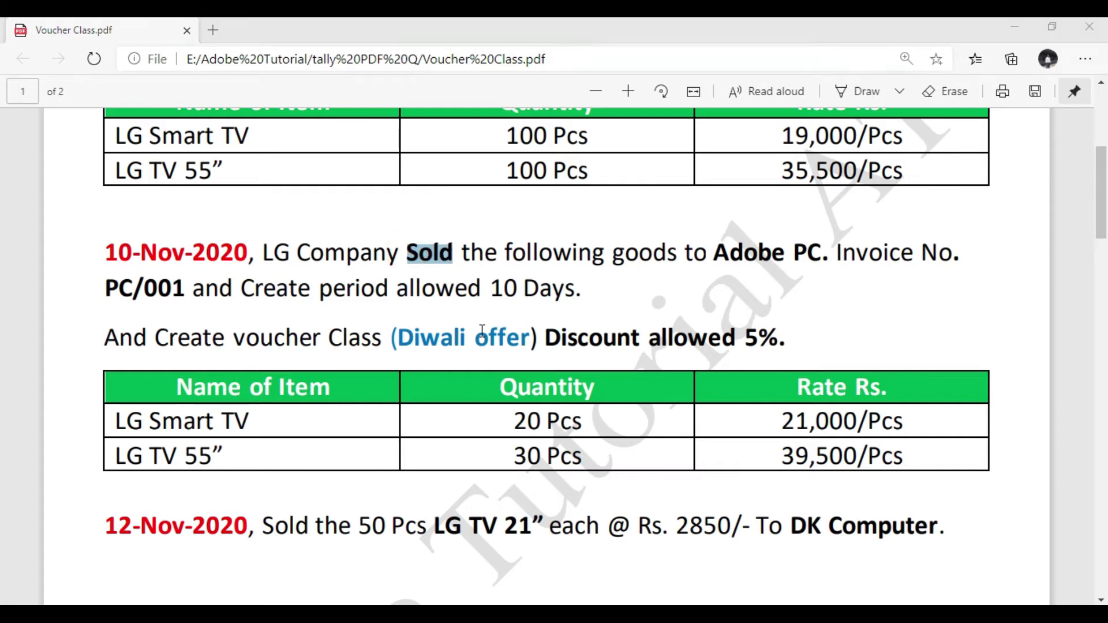
key("alt+Tab")
Step: Open the Sales voucher type for alteration
key("Down")
key("Down")
key("Down")
key("Down")
key("Down")
key("Down")
key("Down")
key("Down")
key("Down")
key("Down")
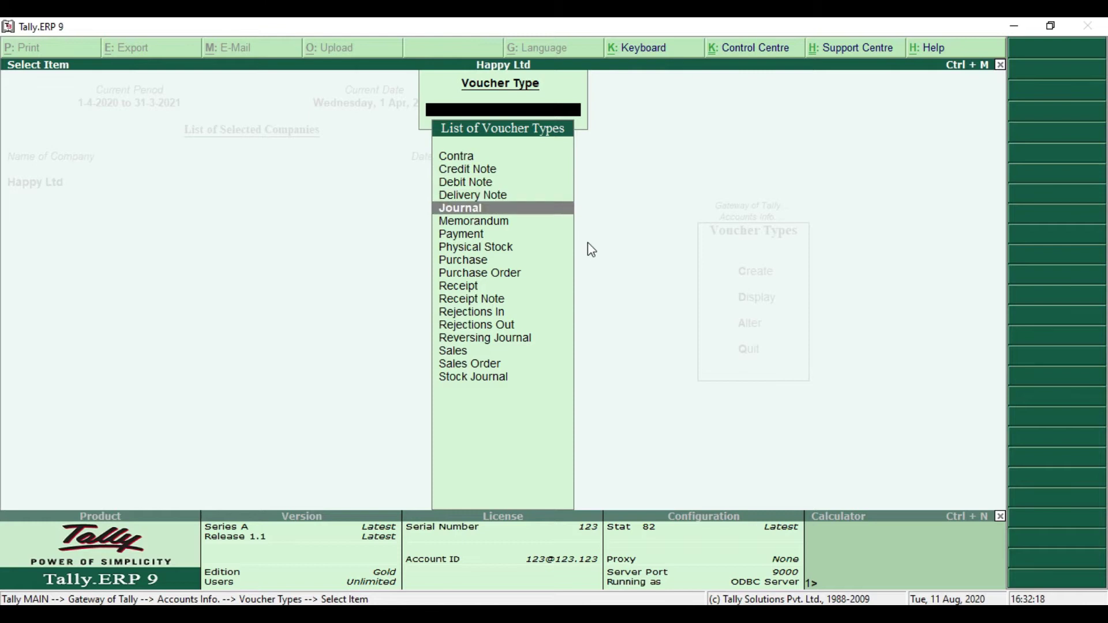
key("Down")
key("Down")
key("Down")
key("Down")
key("Down")
key("Down")
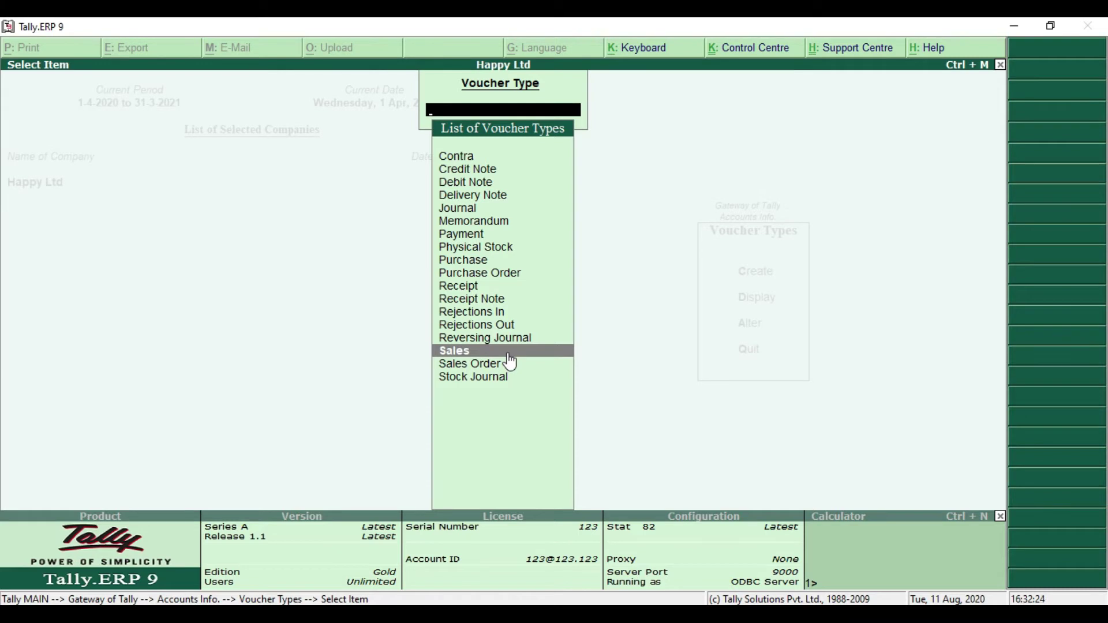
key("Return")
Step: Keep the Sales voucher type's existing settings and add a voucher class named Diwali Offer
key("Return")
key("Return")
key("Return")
key("Return")
key("Return")
key("Return")
key("Return")
key("Return")
key("Return")
key("Return")
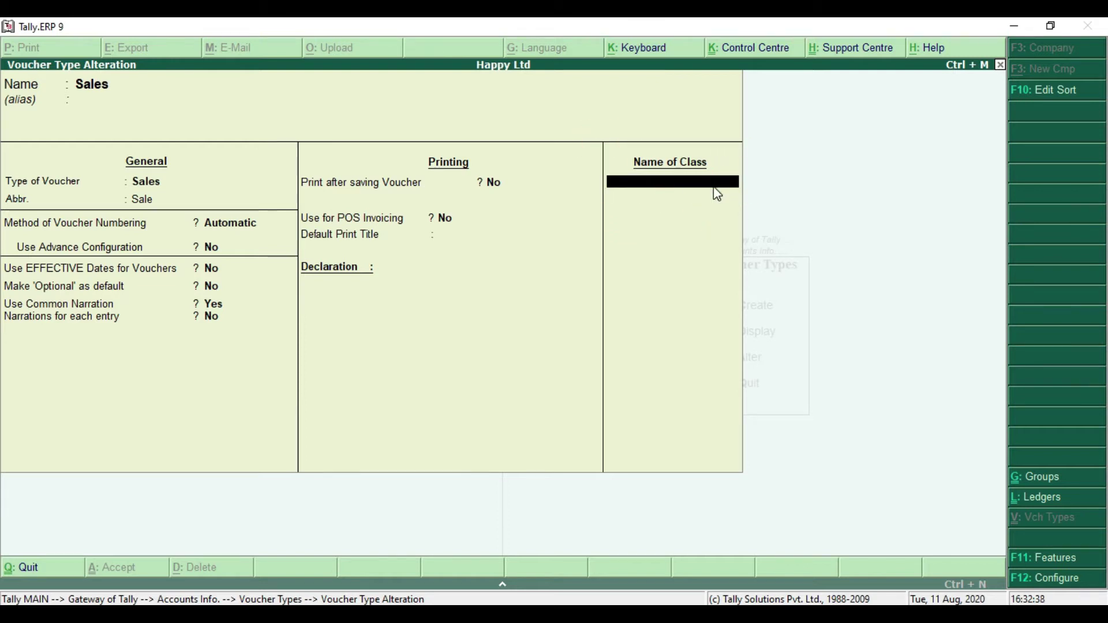
type("Diwali Offer")
key("Return")
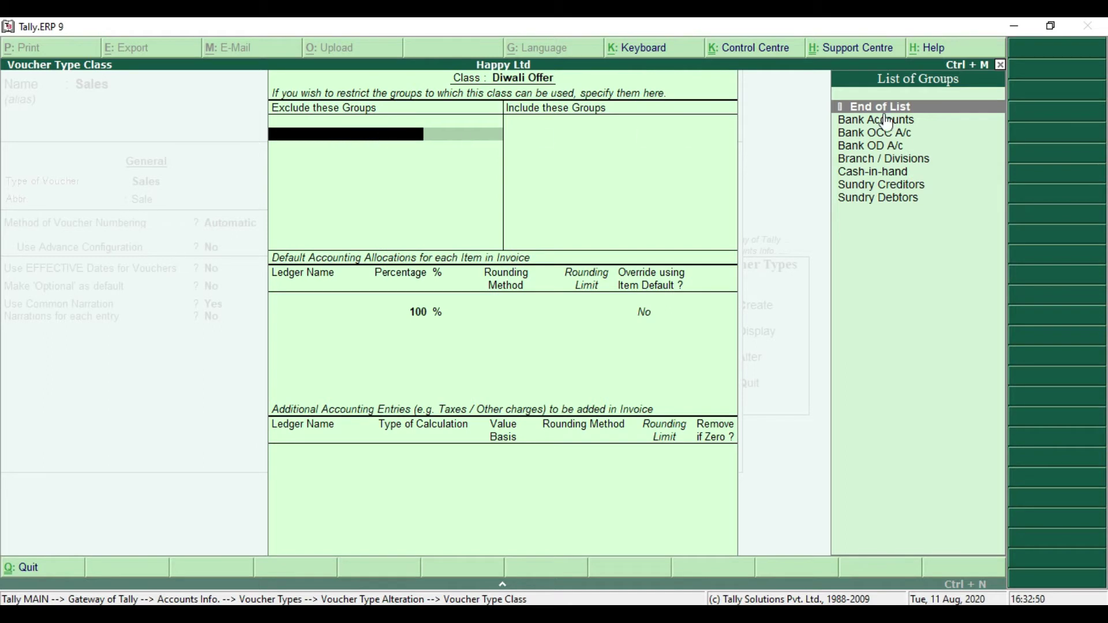
Step: Exclude no groups from the Diwali Offer class and include only the Sundry Debtors group
key("Return")
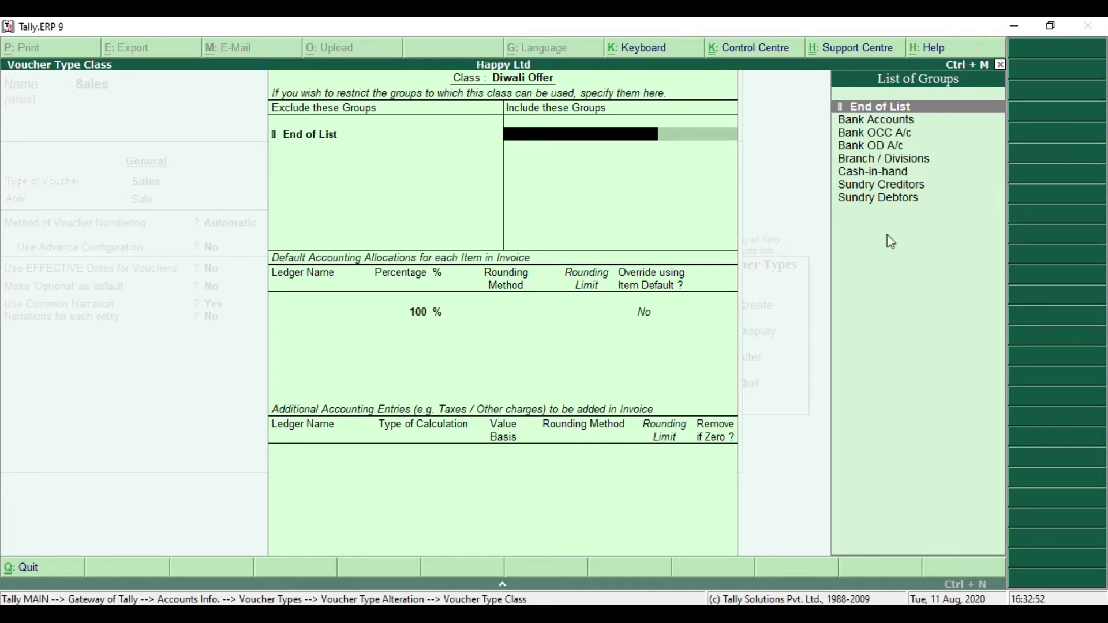
left_click(888, 199)
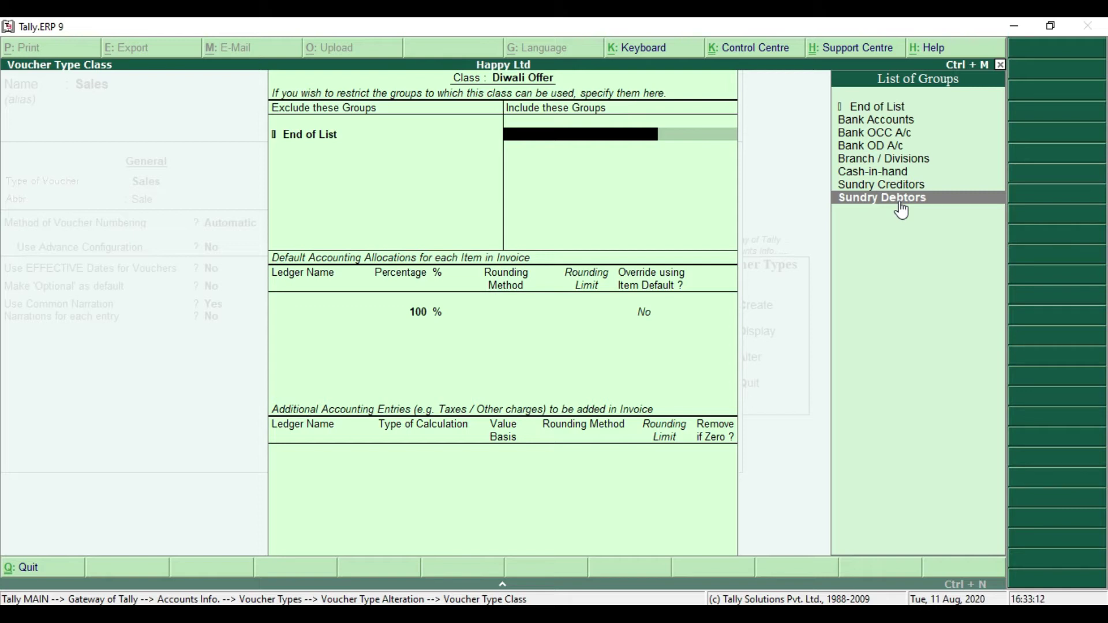
key("Up")
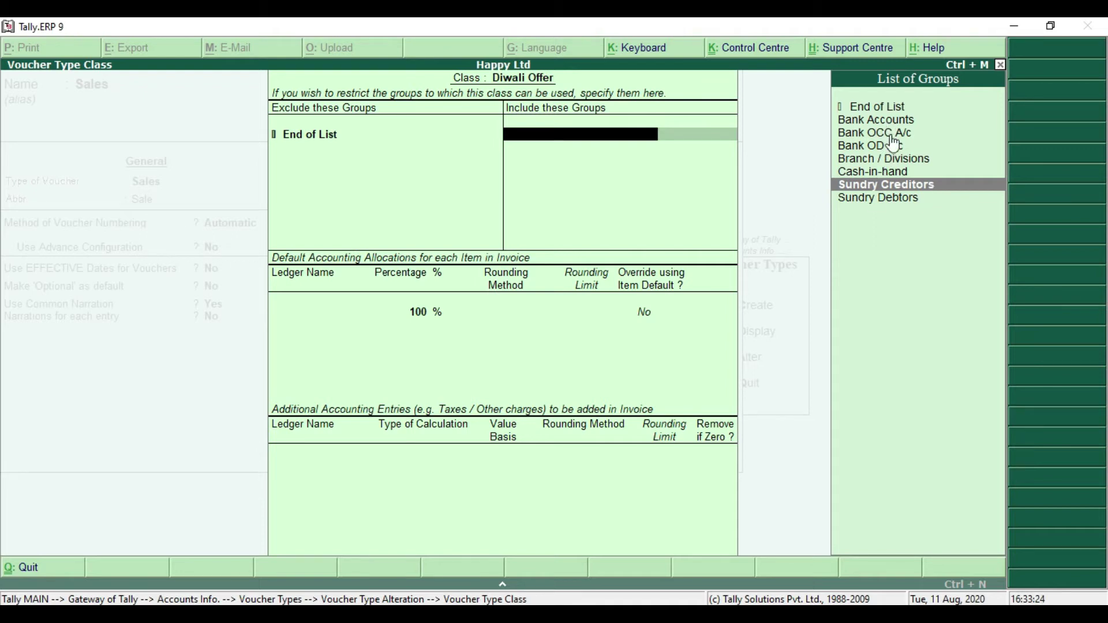
left_click(886, 197)
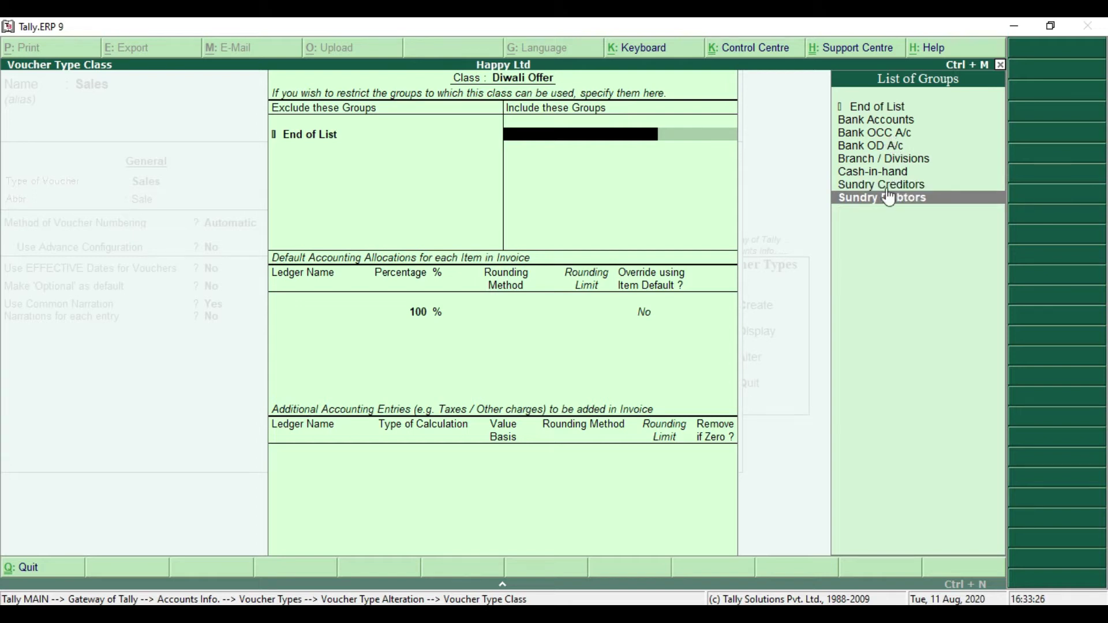
left_click(942, 196)
key("Return")
key("Return")
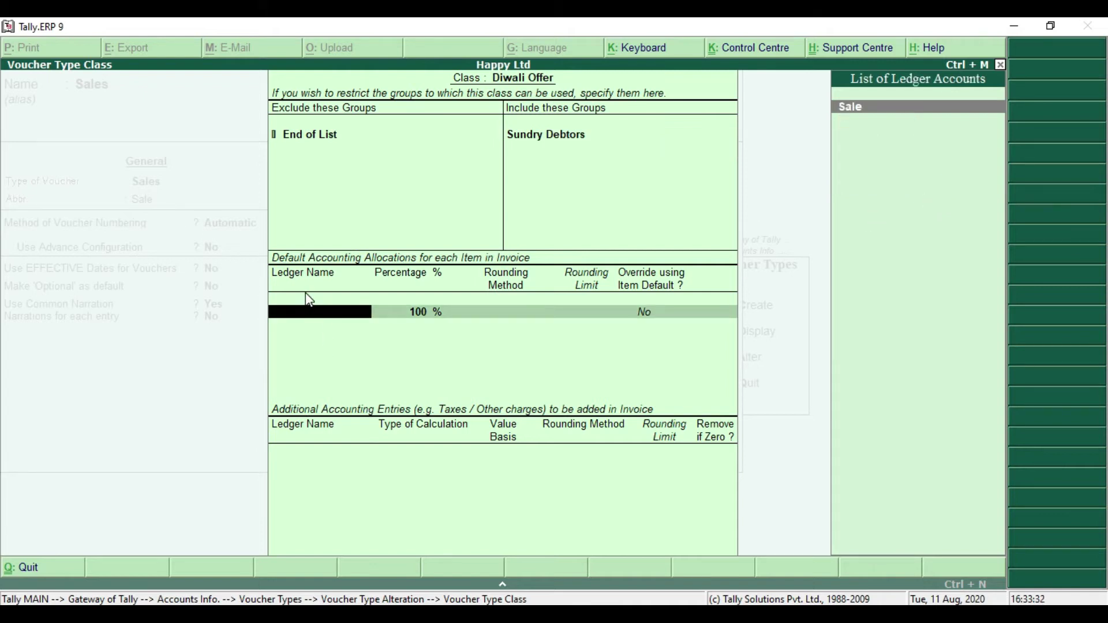
Step: Allocate 100% of each invoice item to the Sale ledger by default, keeping the item default override at No
left_click(862, 110)
key("Return")
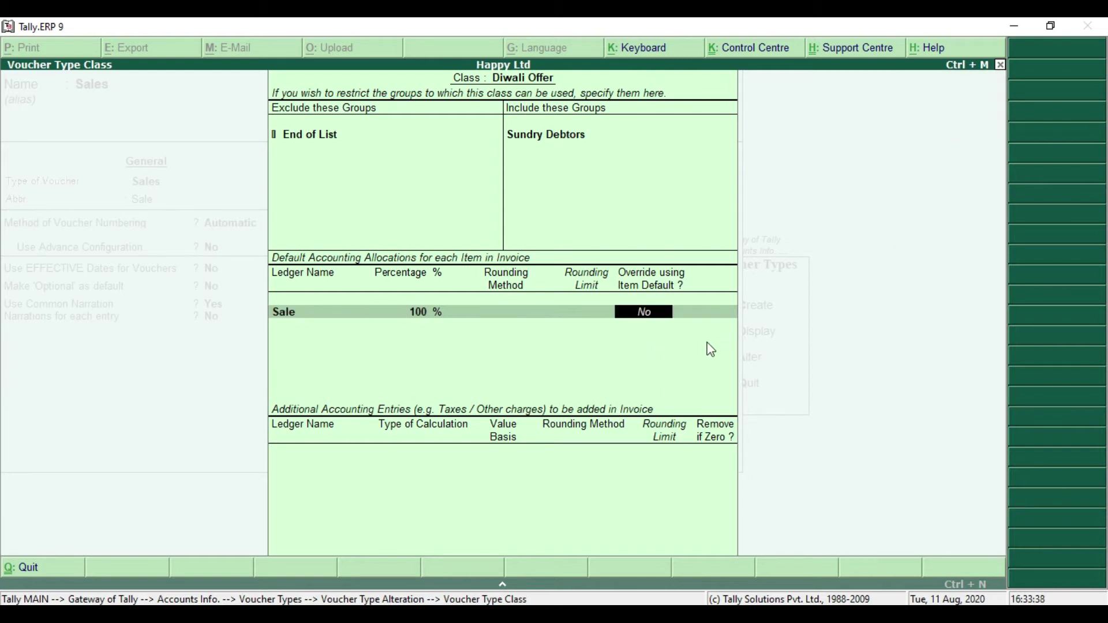
key("Return")
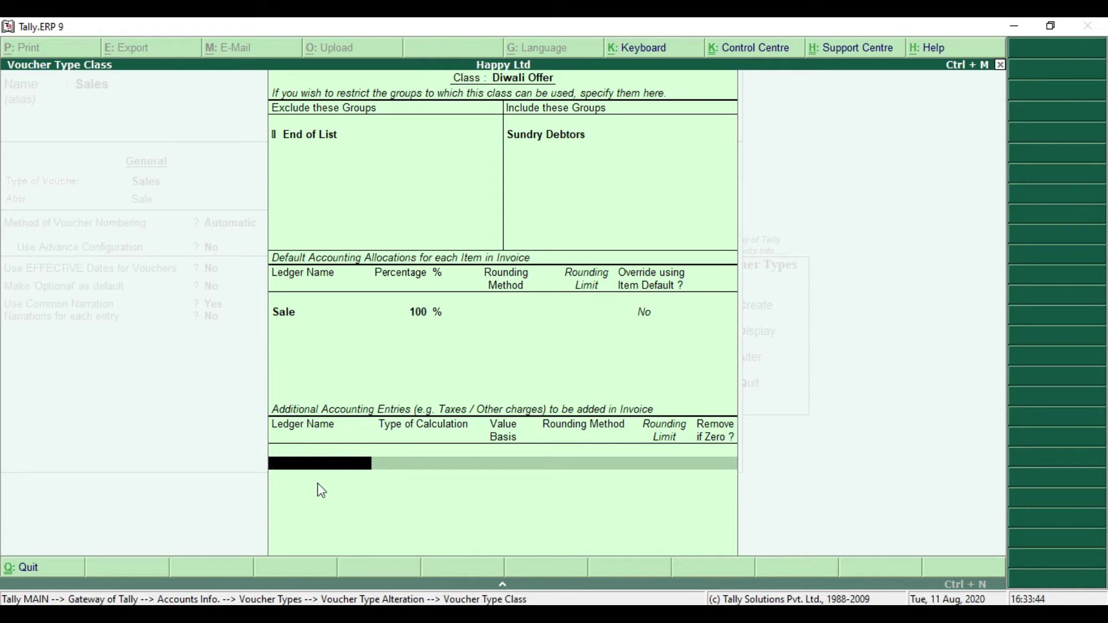
Step: Check the Diwali offer discount terms in the Voucher Class PDF and return to Tally.ERP 9
key("alt+Tab")
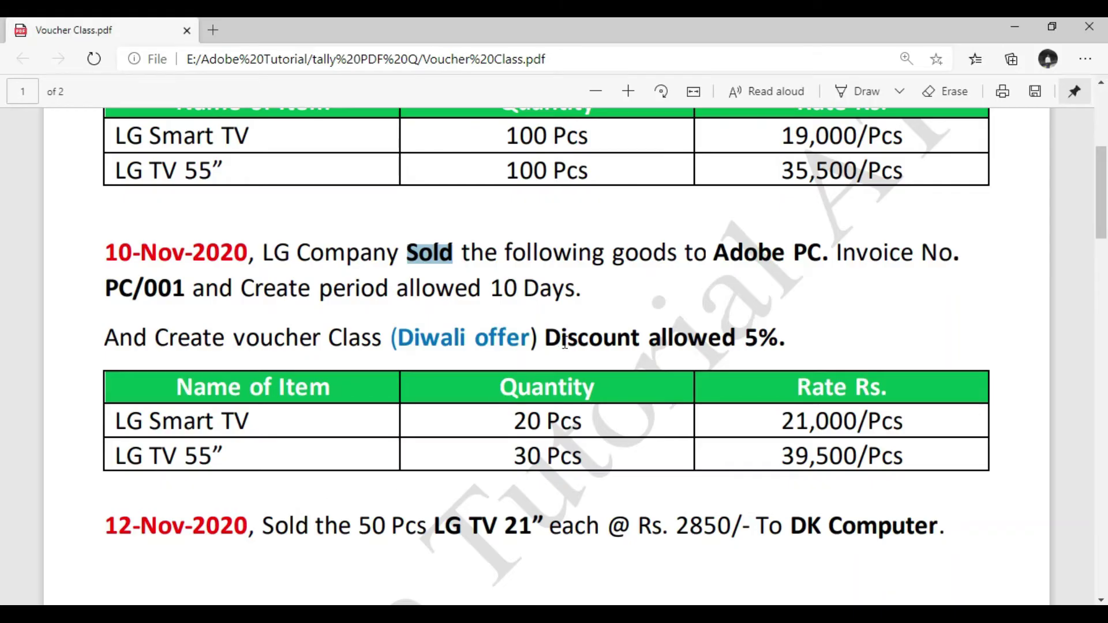
left_click_drag(541, 336, 791, 339)
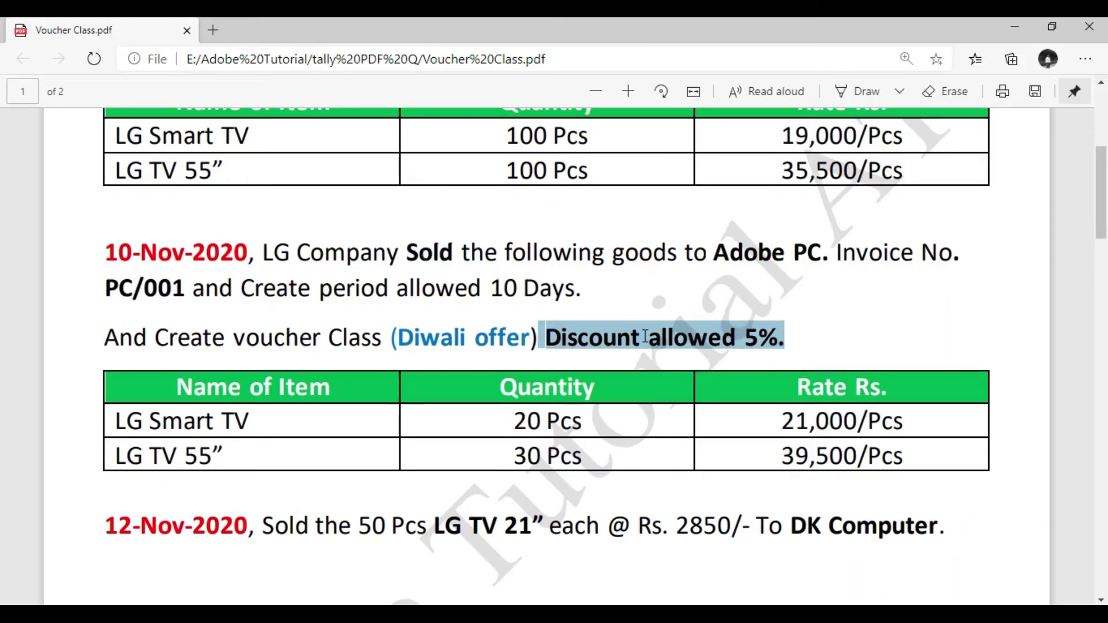
left_click_drag(642, 337, 713, 344)
left_click_drag(393, 338, 773, 355)
left_click(750, 348)
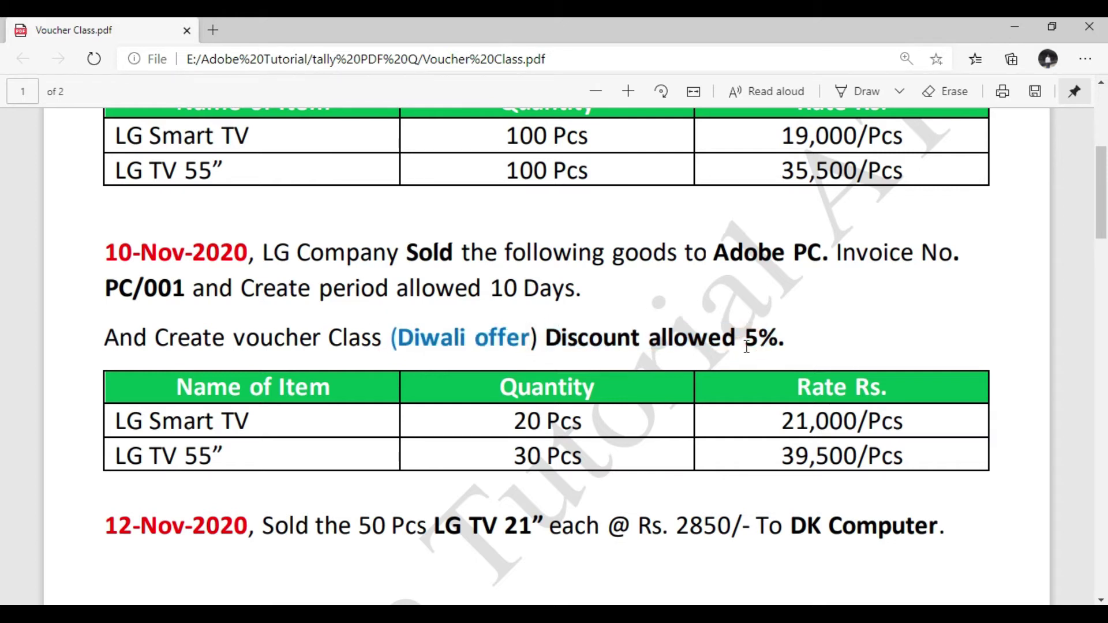
key("alt+Tab")
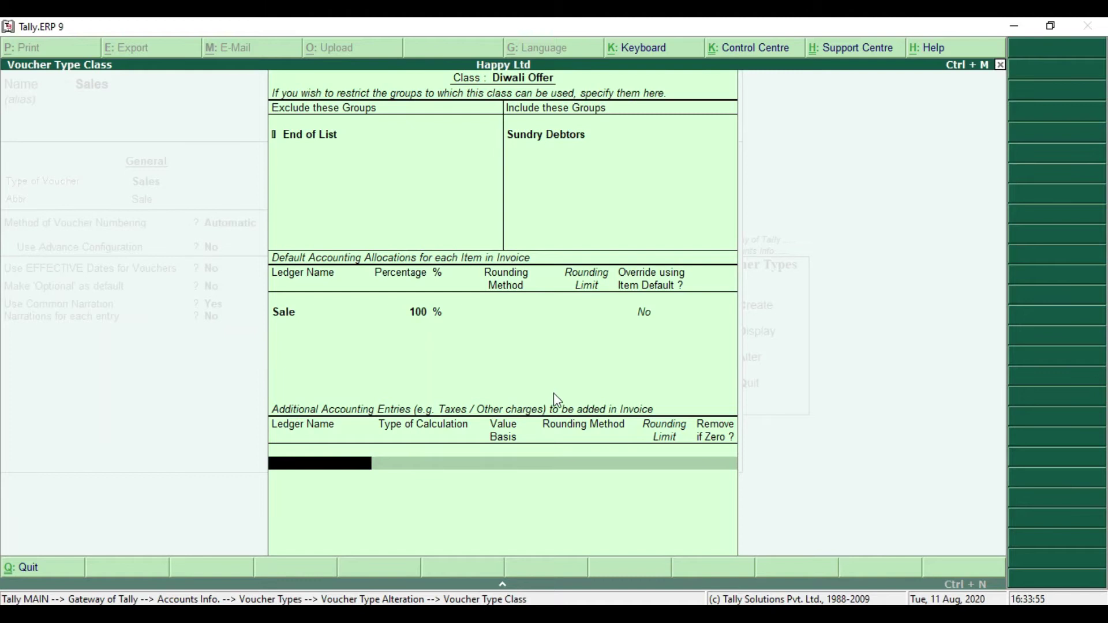
Step: Start a new ledger for the class's additional accounting entries and name it Discount Allowed, without an alias
left_click(345, 505)
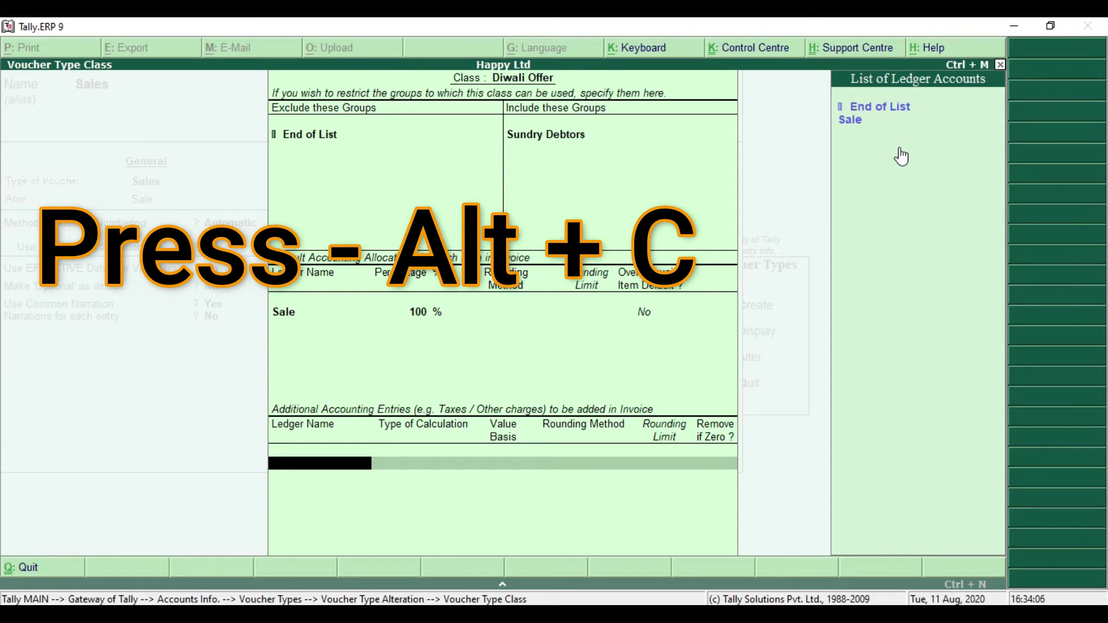
key("alt+c")
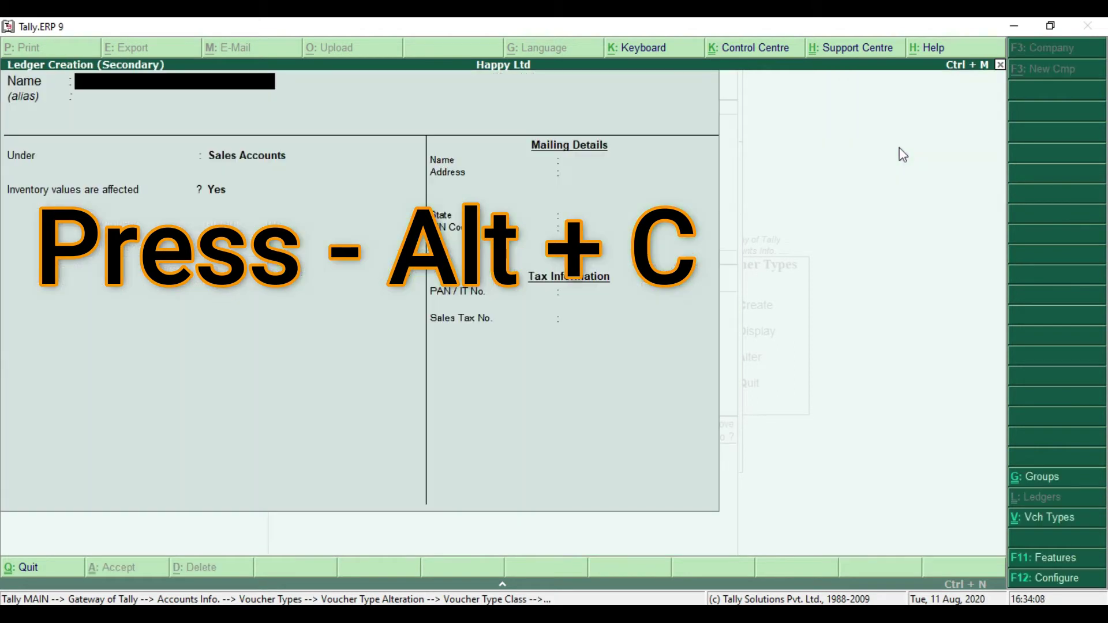
type("Diceo")
key("BackSpace")
key("BackSpace")
key("BackSpace")
type("scount")
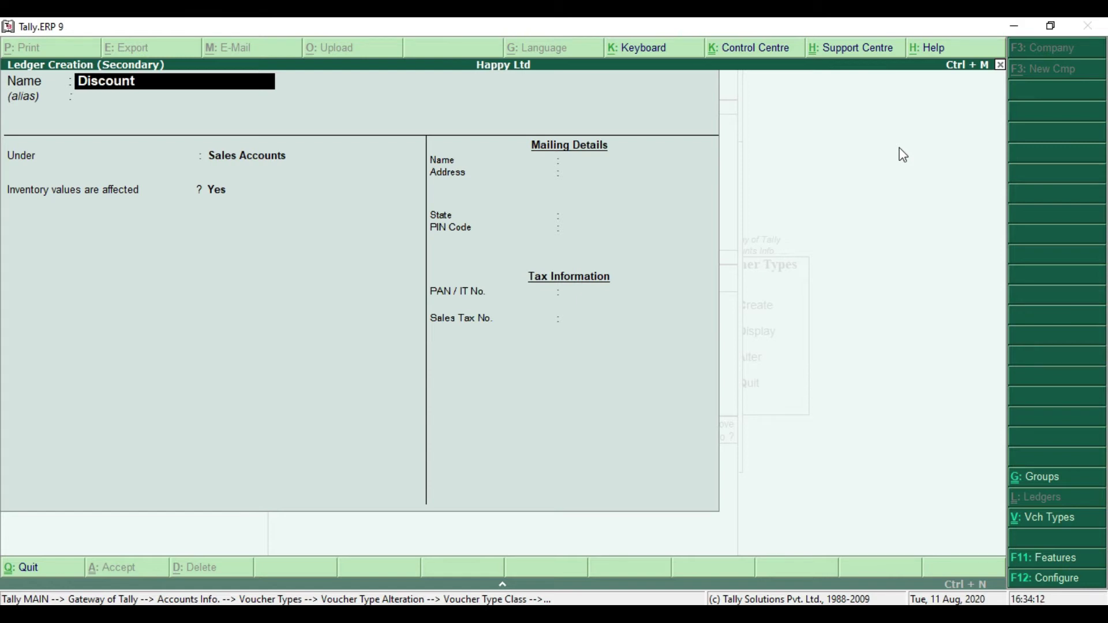
type(" allowed")
key("Return")
key("Return")
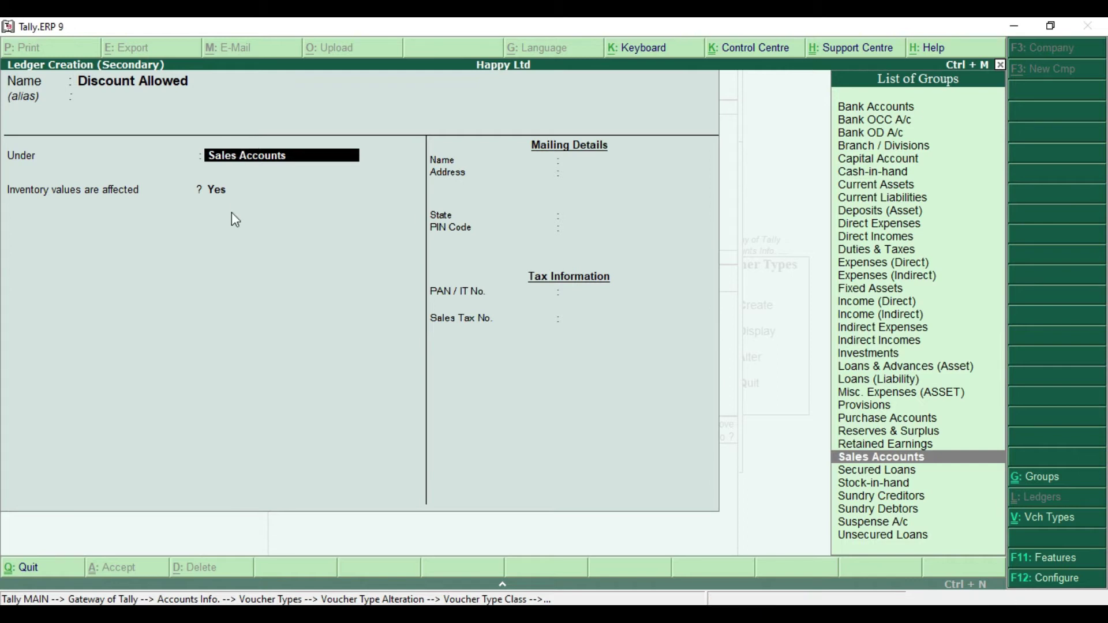
Step: Place the Discount Allowed ledger under Indirect Expenses with inventory values not affected, and save it
type("I")
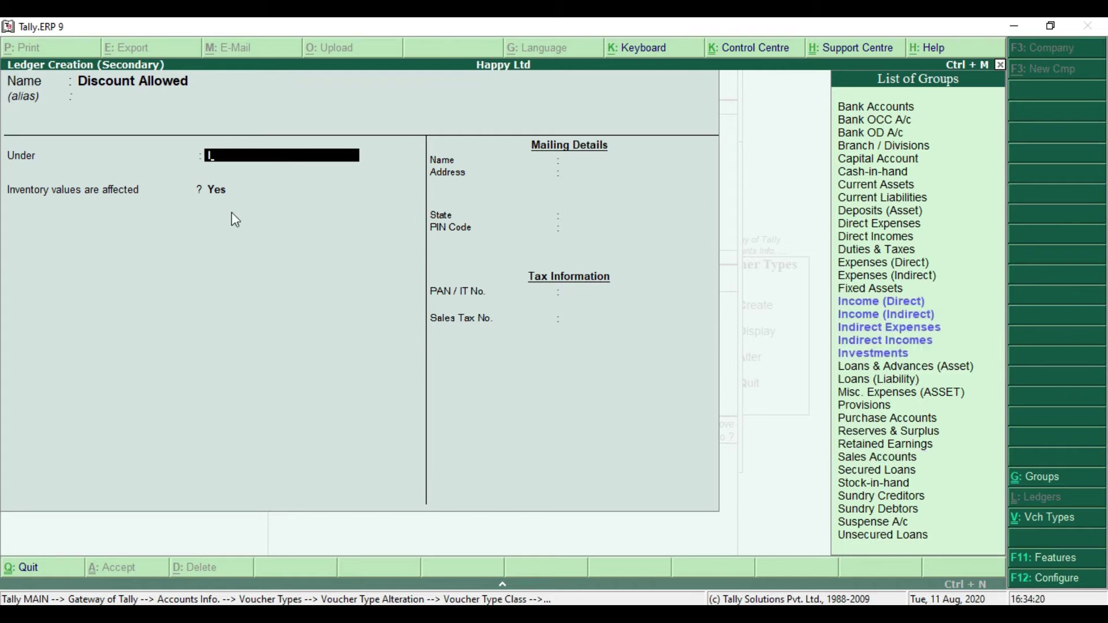
key("Down")
key("Down")
key("Down")
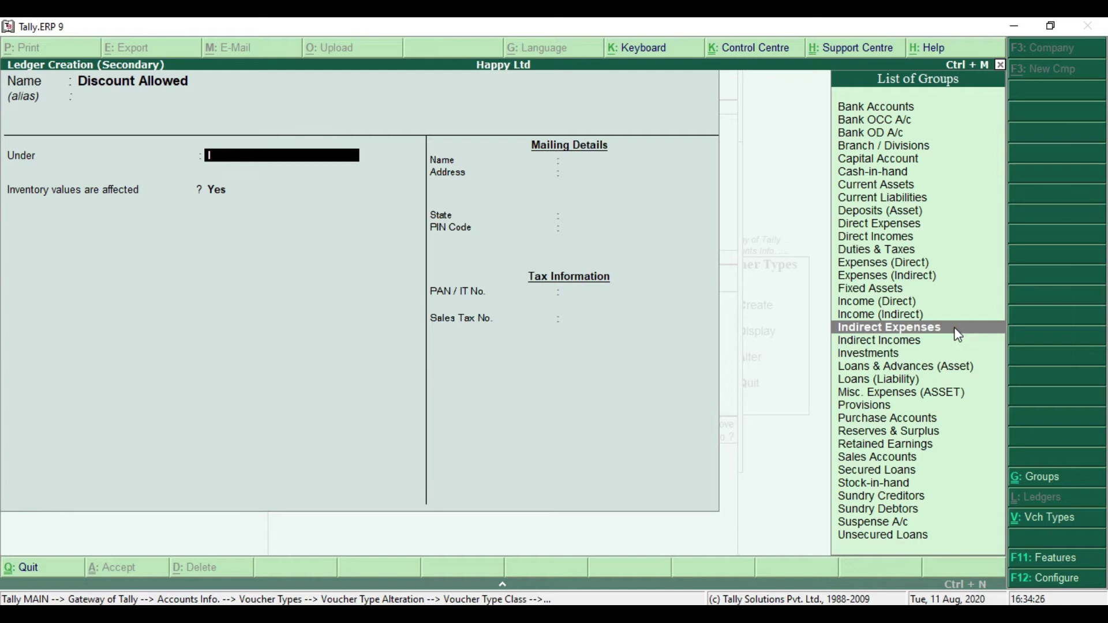
key("Return")
key("Return")
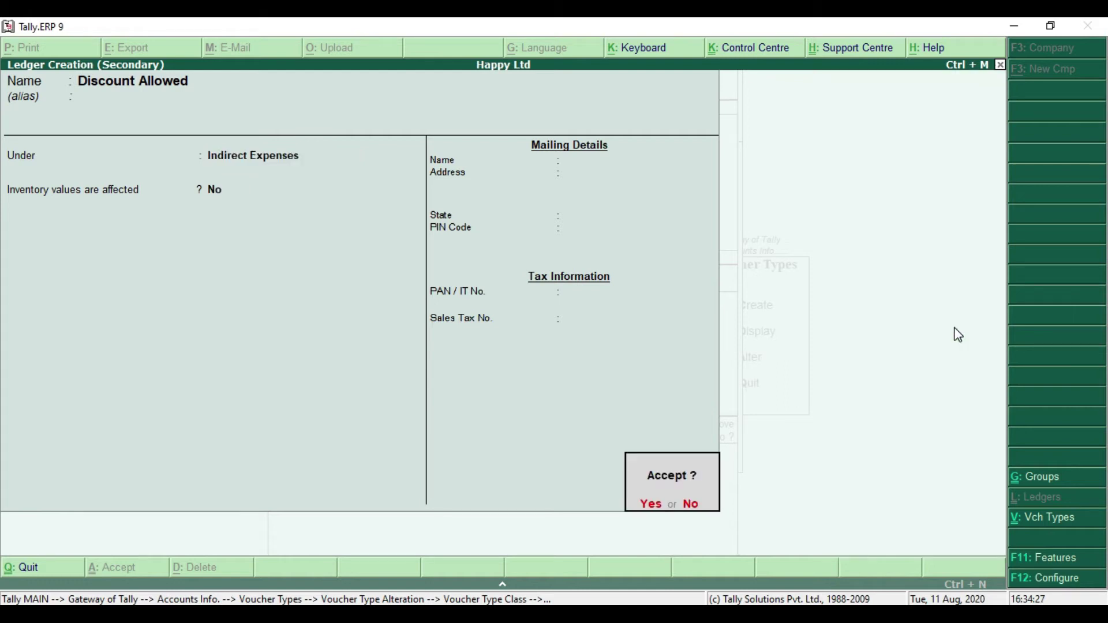
key("Return")
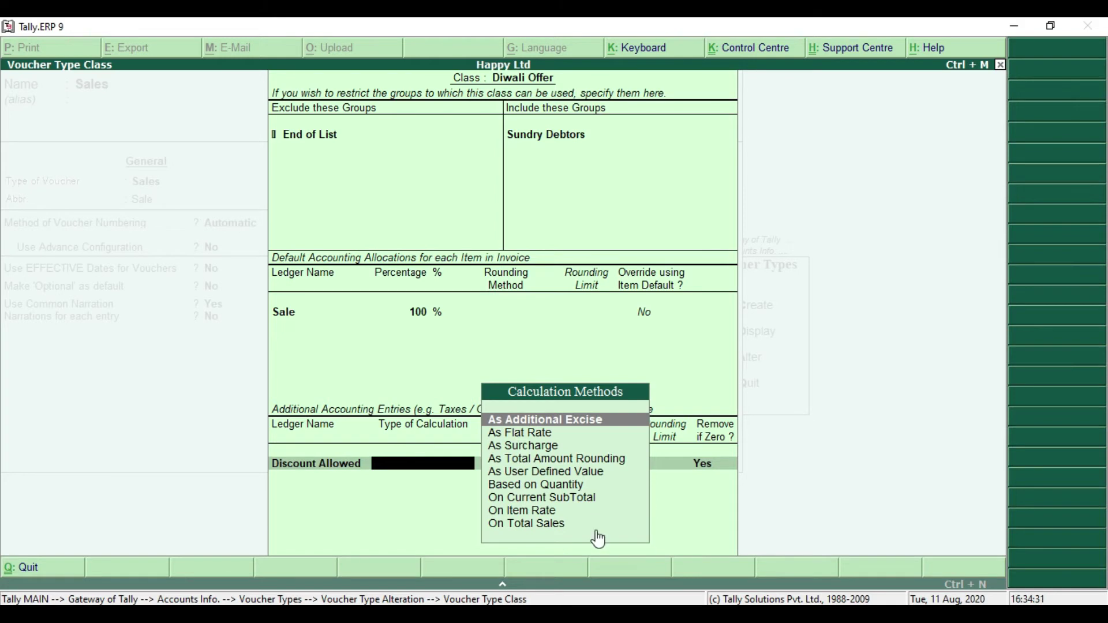
Step: Set the Discount Allowed entry's type of calculation to On Total Sales with a value basis of -5%
key("Down")
key("Down")
key("Down")
key("Down")
key("Down")
key("Down")
key("Down")
key("Down")
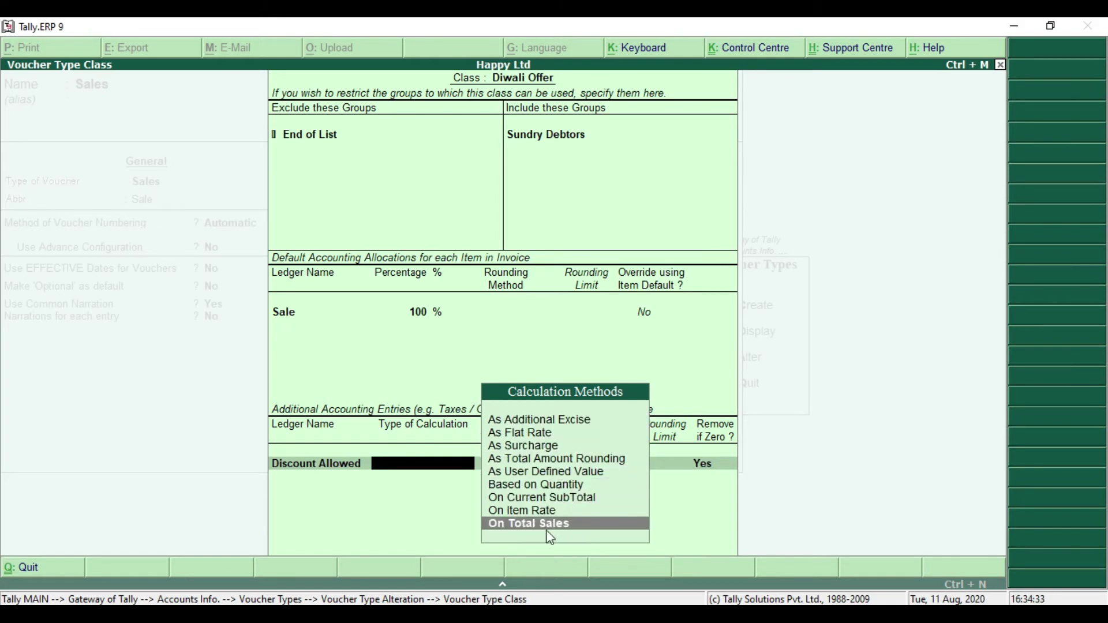
key("ctrl+2")
mouse_move(473, 512)
left_mouse_down()
mouse_move(498, 527)
mouse_move(611, 542)
left_mouse_up()
key("Return")
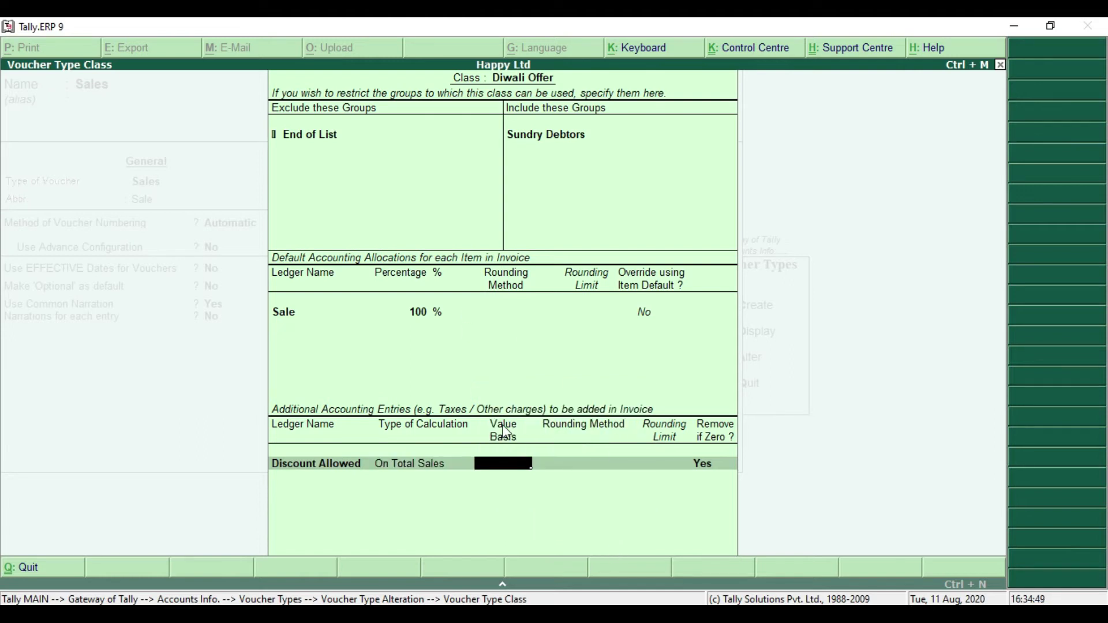
type("-")
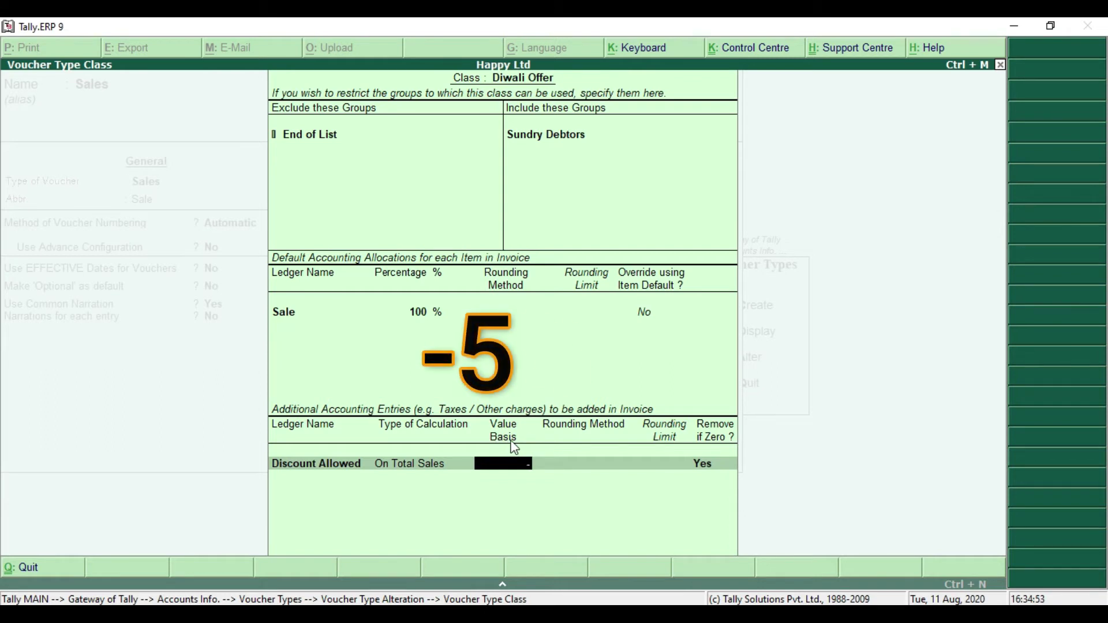
type("5%")
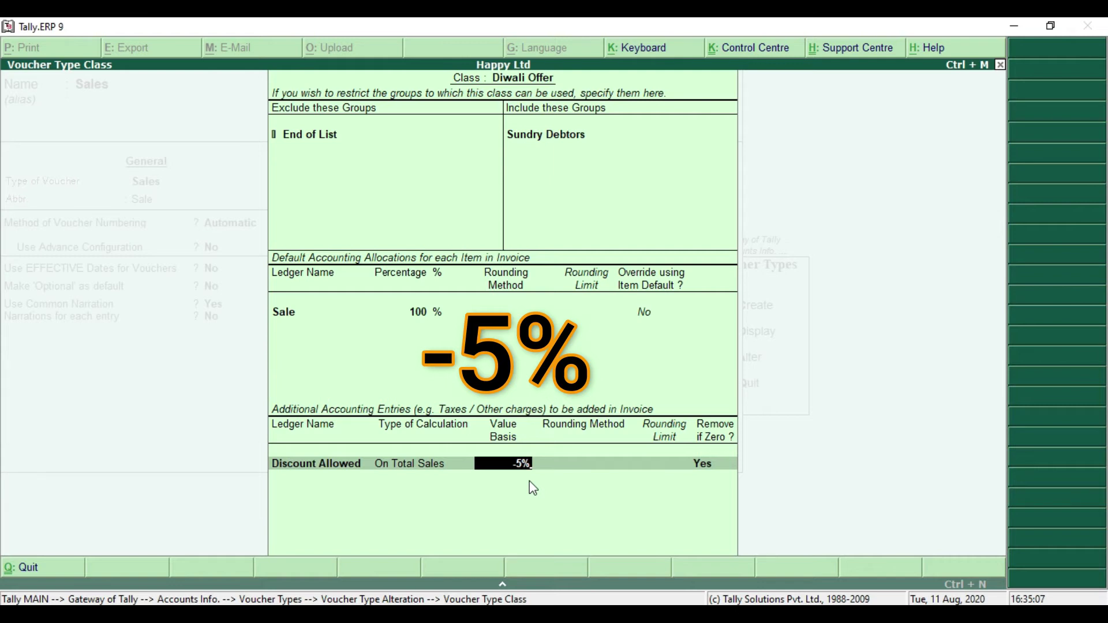
Step: Set the Discount Allowed entry's rounding method to Not Applicable
key("Return")
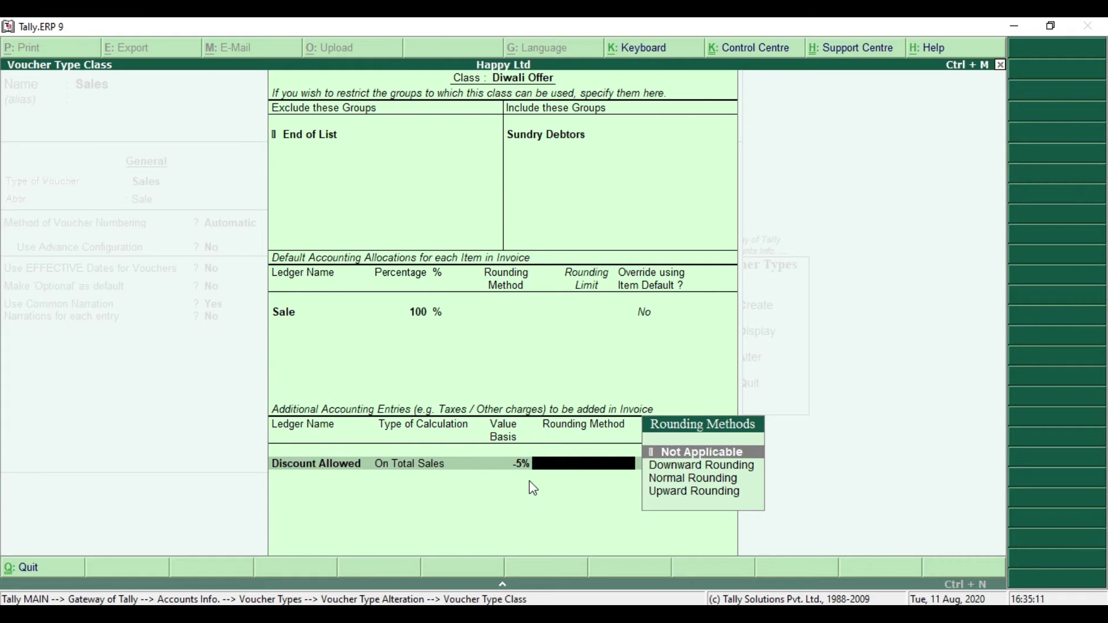
key("Down")
key("Down")
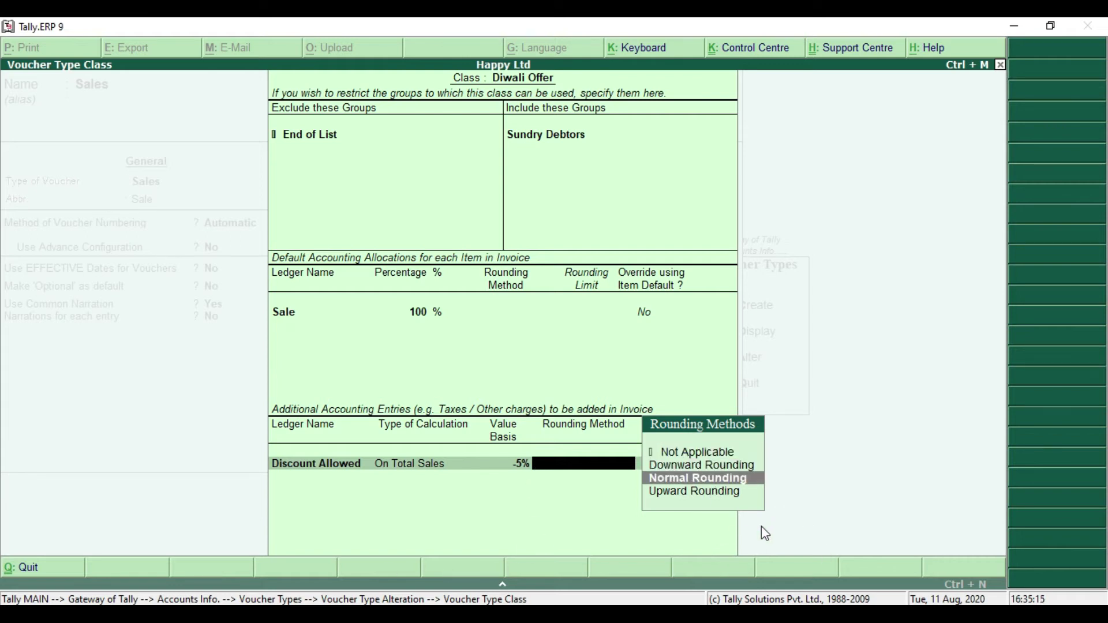
key("Up")
key("Up")
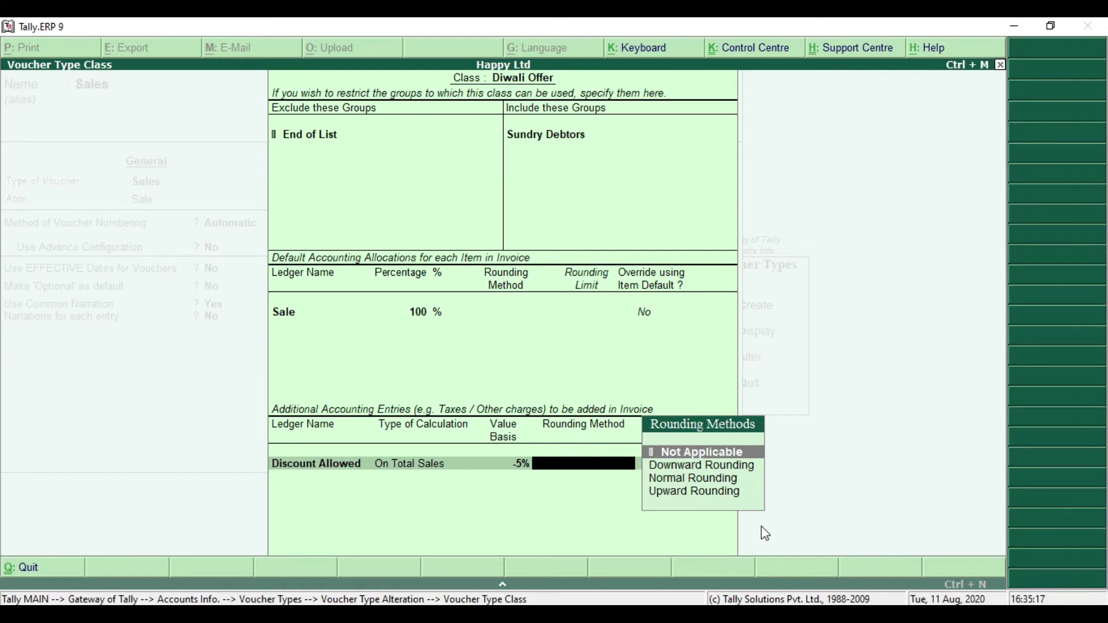
key("Return")
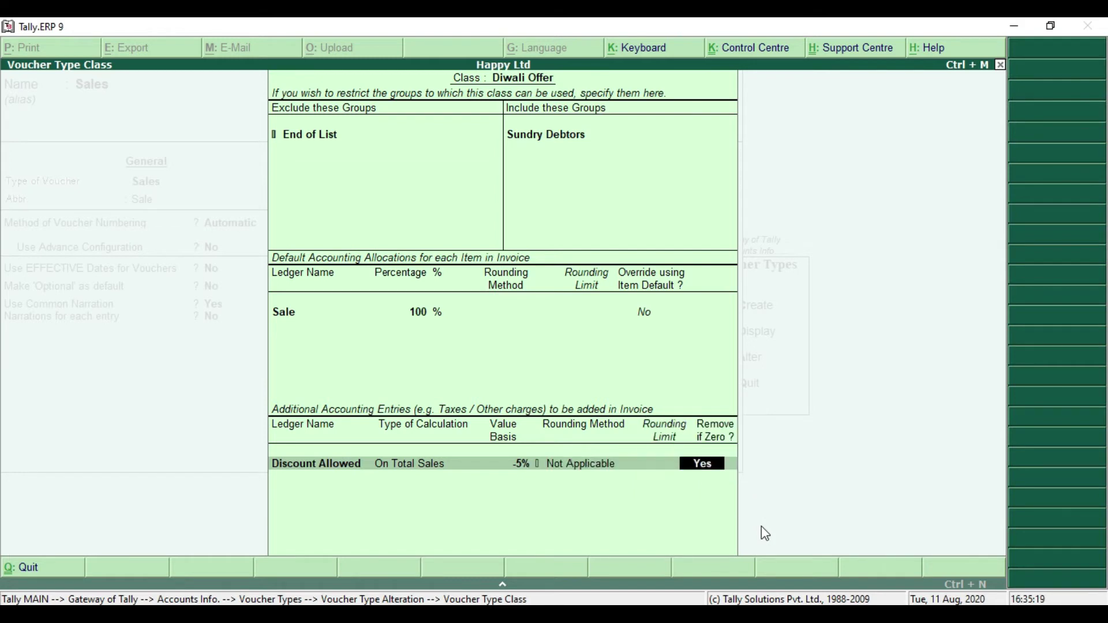
Step: Keep Remove if Zero at Yes, save the Diwali Offer class and the Sales voucher type, and return to the Gateway of Tally
key("Return")
key("Return")
key("Return")
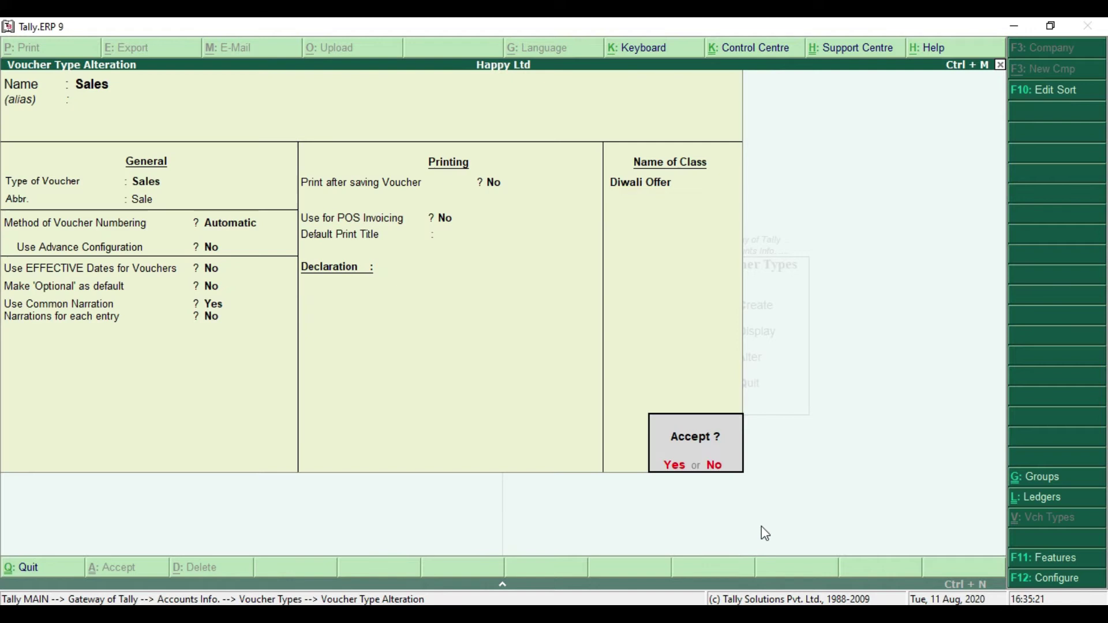
key("Return")
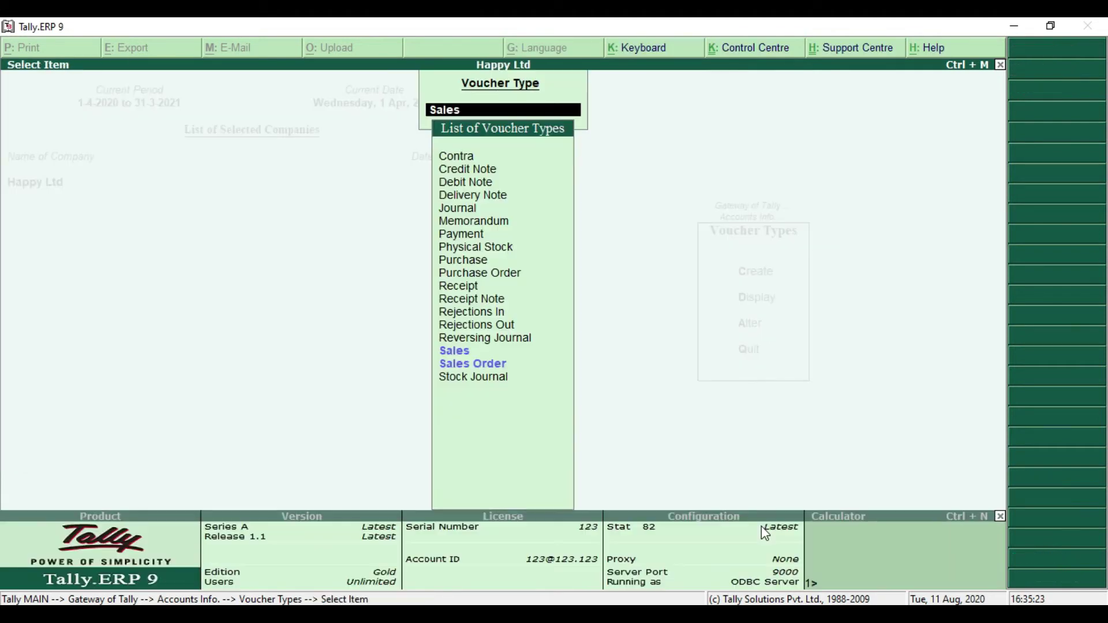
key("Escape")
key("Escape")
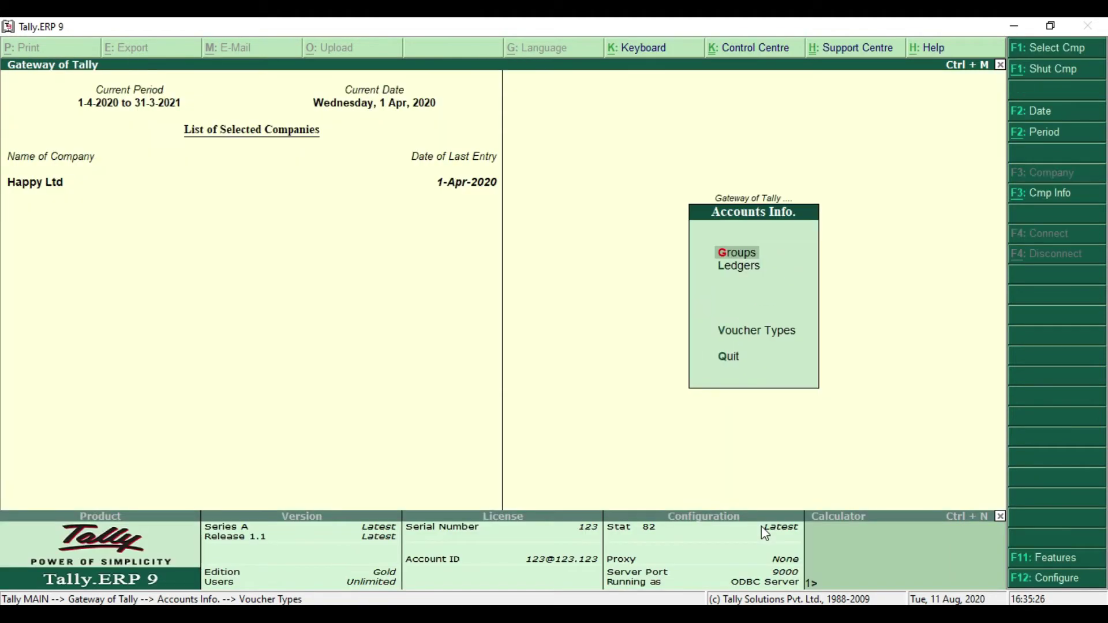
key("Escape")
Step: Check the buyer of the 10-Nov-2020 sale in the Voucher Class PDF and return to Tally.ERP 9
key("alt+Tab")
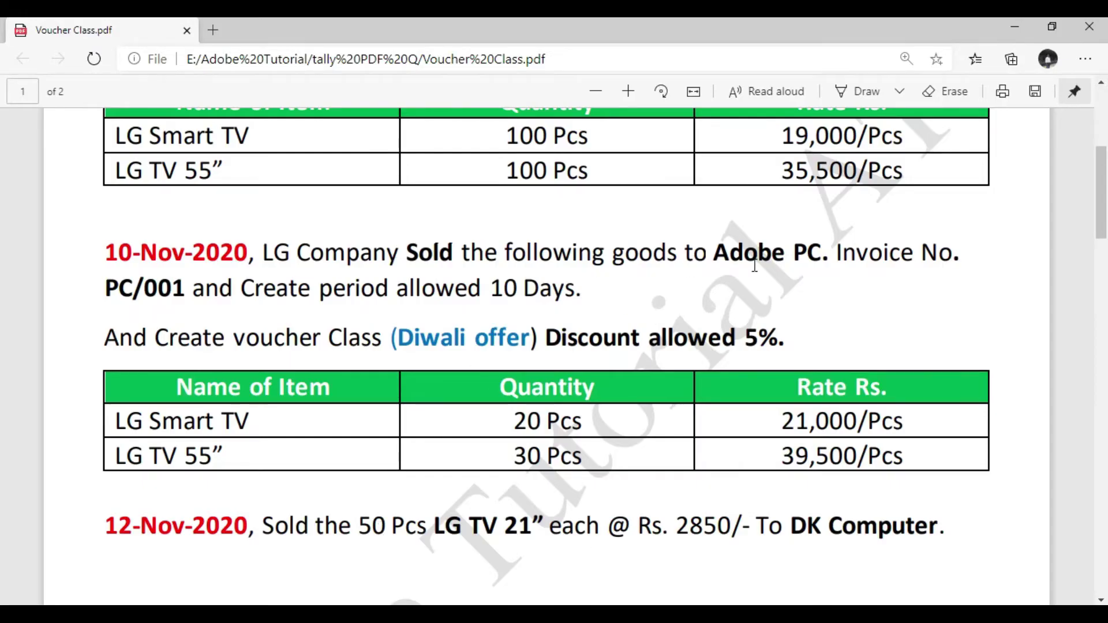
left_click_drag(720, 257, 818, 281)
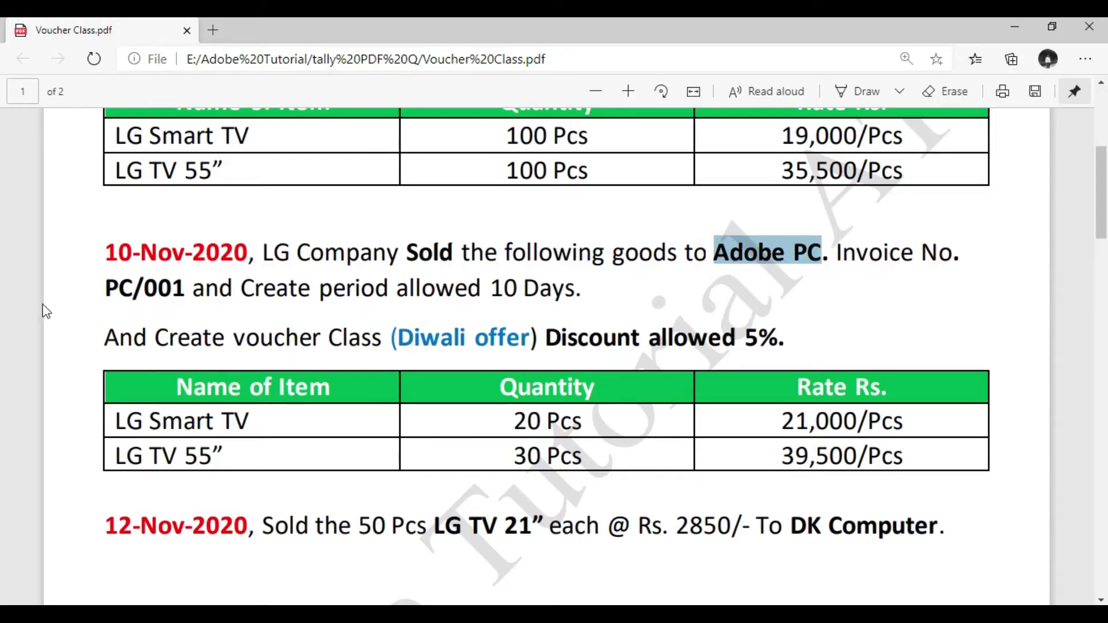
scroll(165, 210, "up", 1)
scroll(165, 210, "up", 1)
scroll(213, 271, "down", 1)
key("alt+Tab")
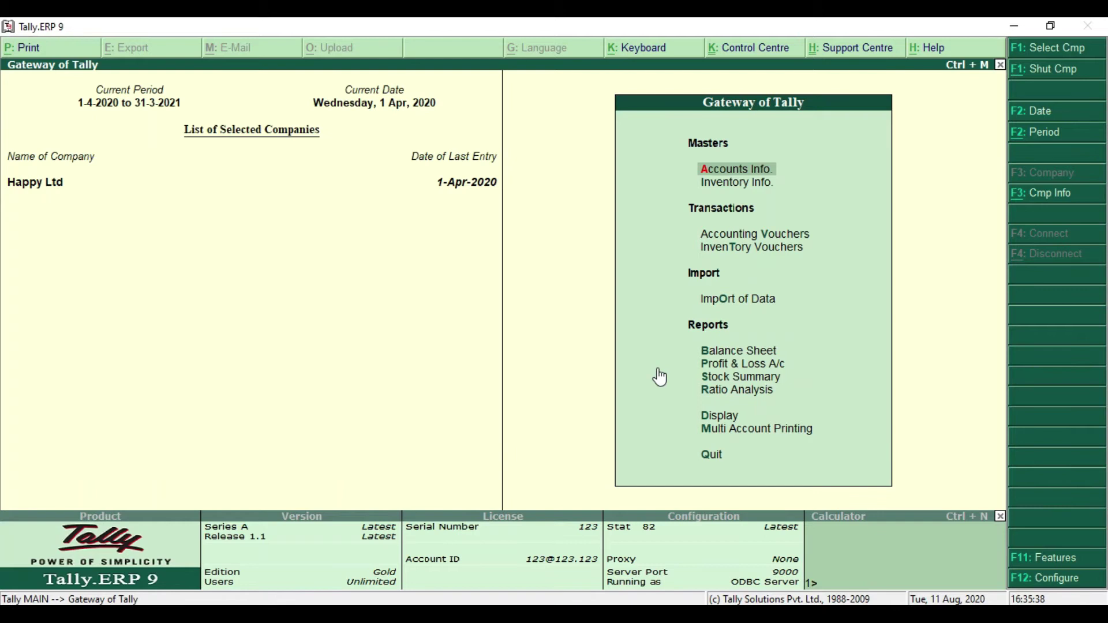
Step: Open accounting voucher entry from the Gateway of Tally
key("Down")
key("Down")
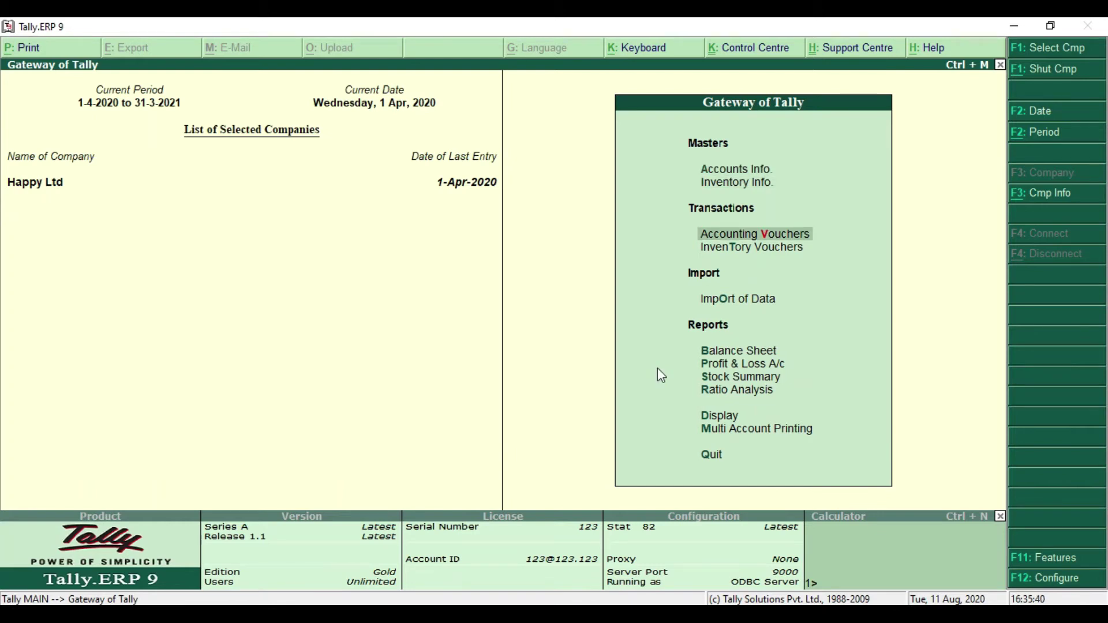
key("Return")
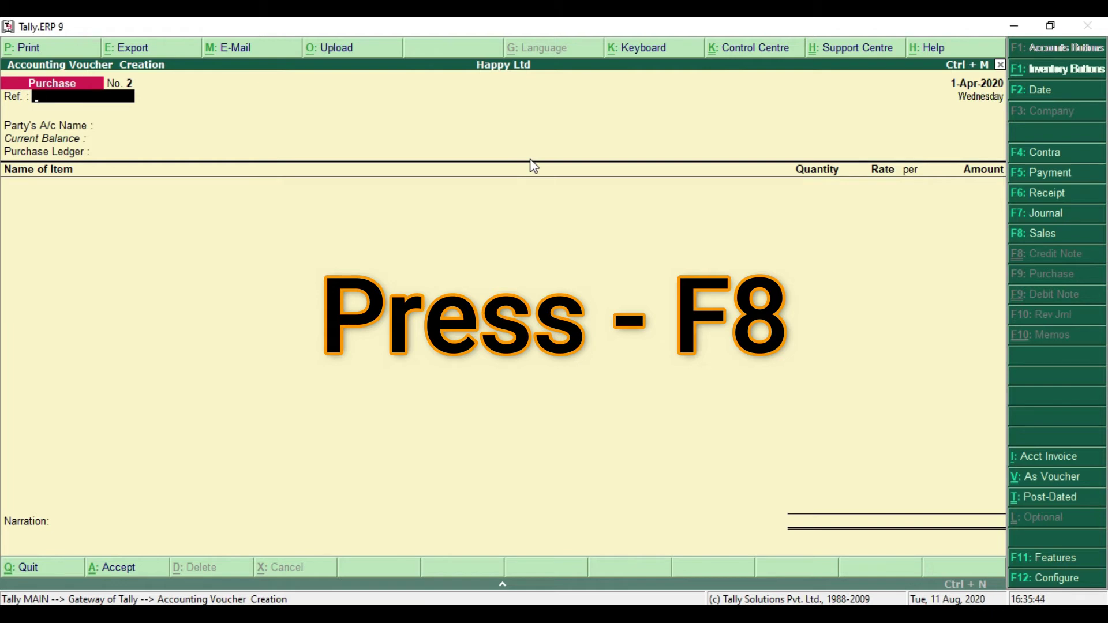
Step: Start a sales voucher with the voucher class Not Applicable
key("F8")
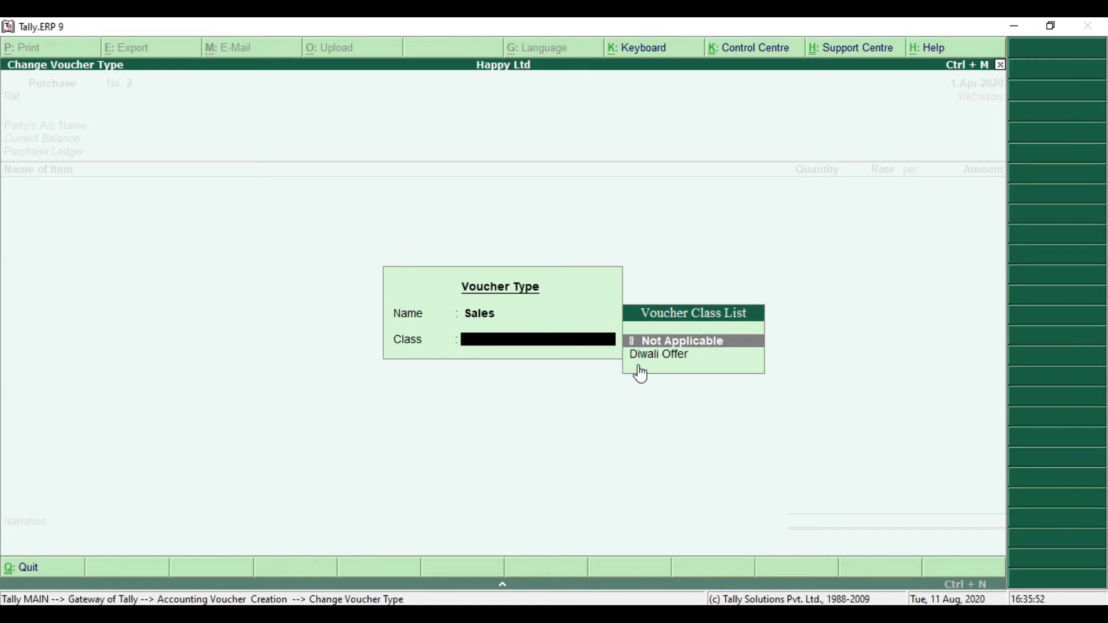
left_click(710, 363)
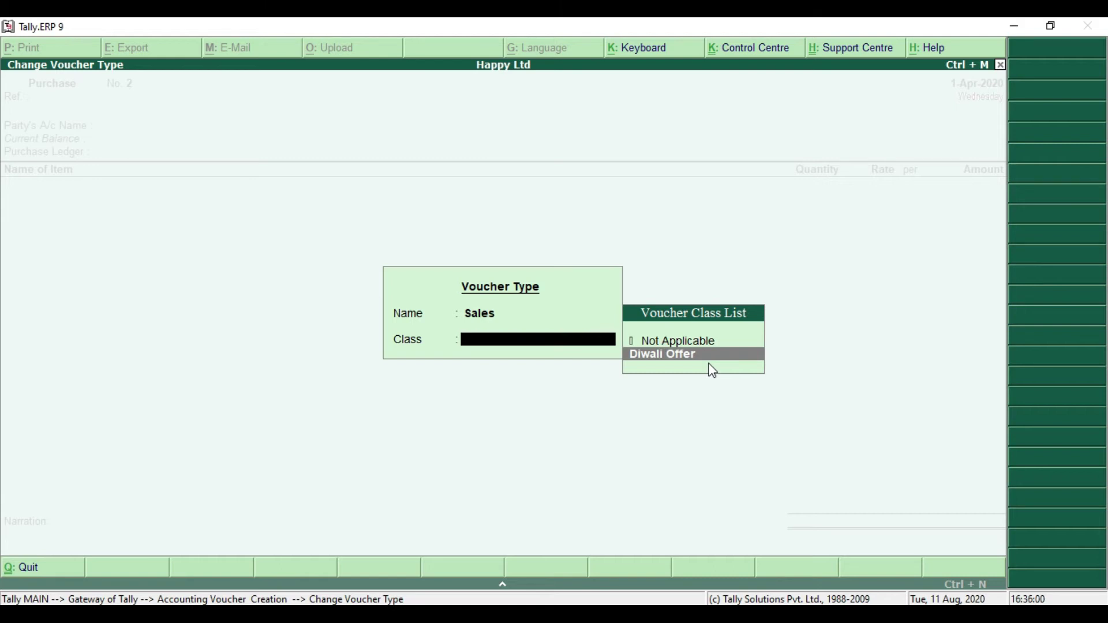
key("Up")
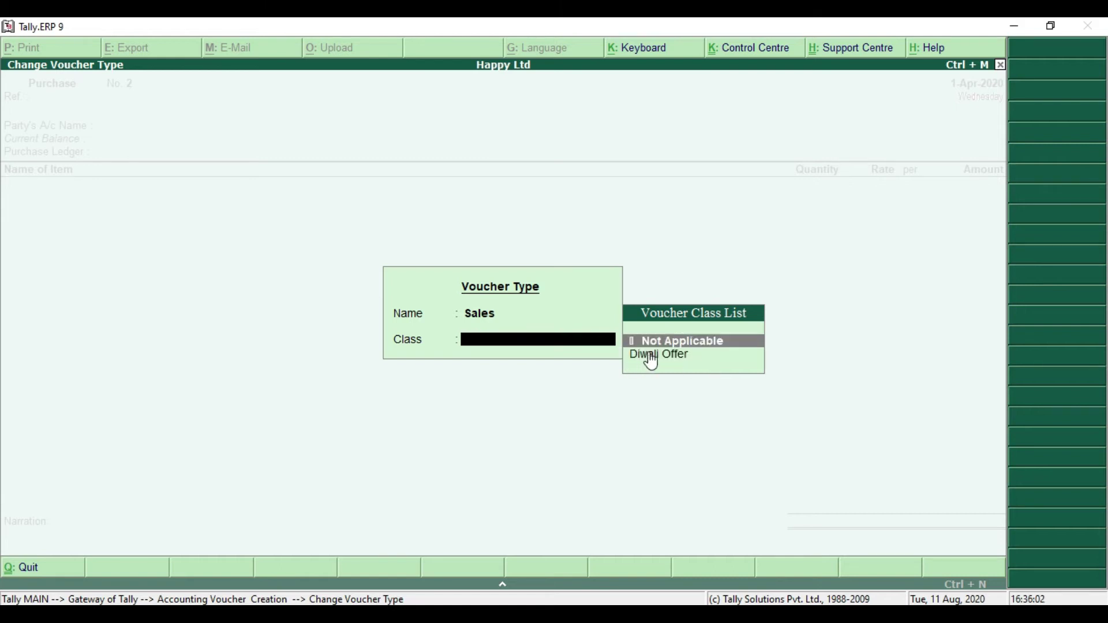
key("Return")
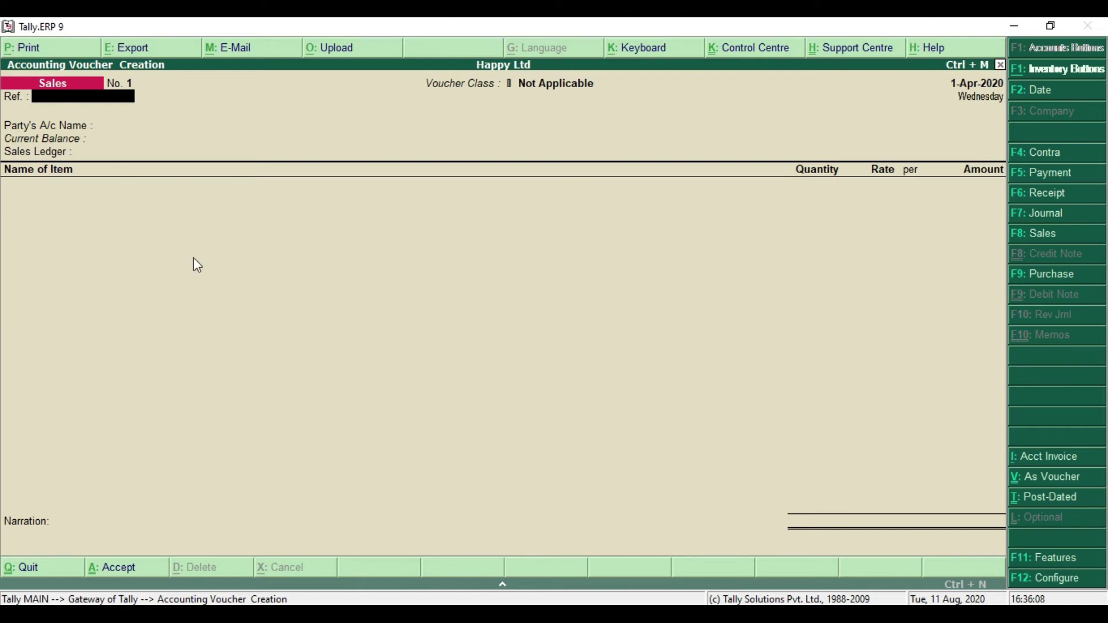
Step: Reselect the Sales voucher type with the voucher class Diwali Offer
key("F8")
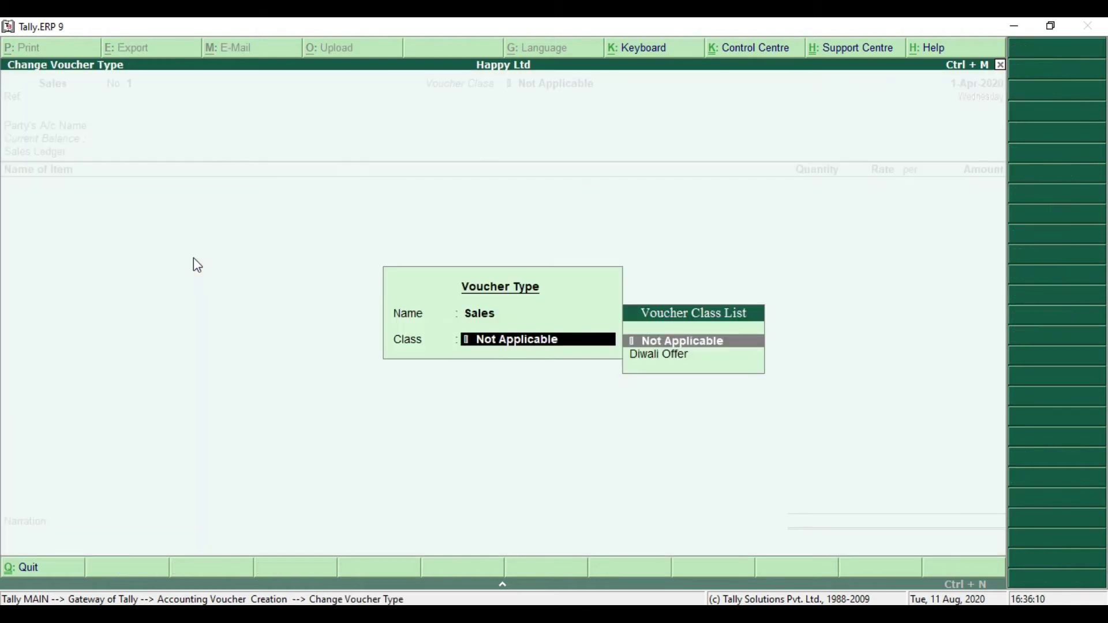
key("Down")
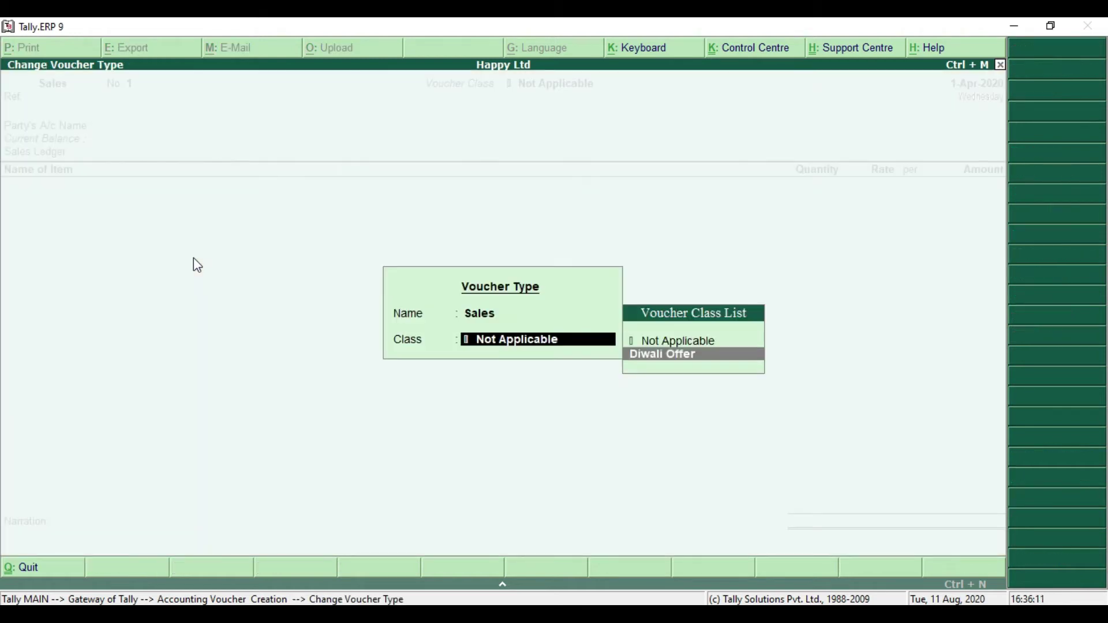
left_click(719, 360)
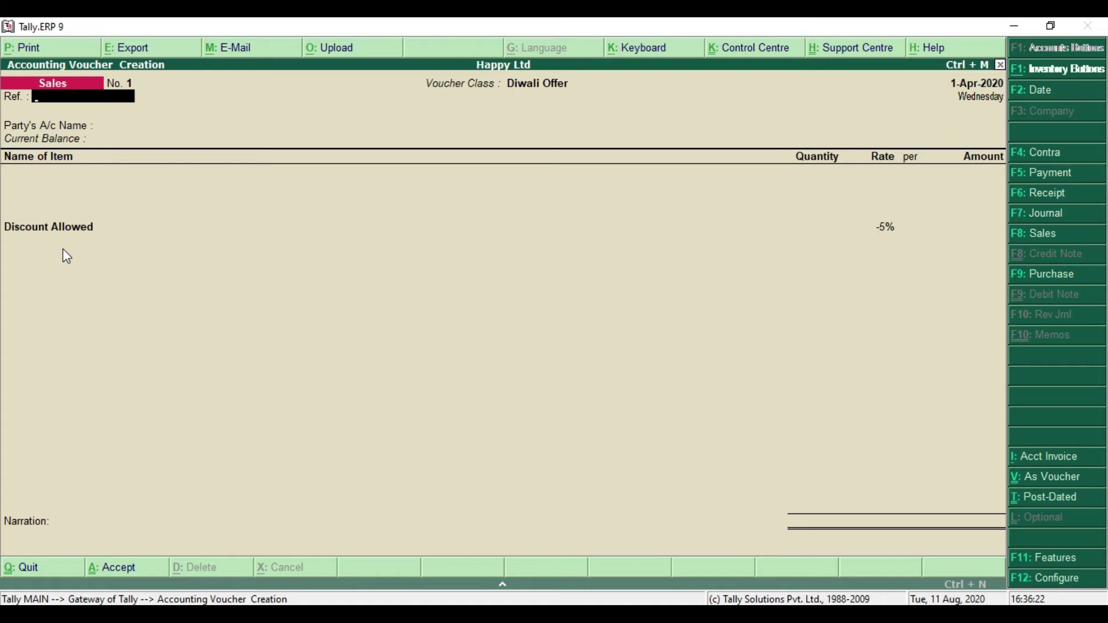
Step: Leave the reference blank, choose Adobe PC as the party account, and accept the party details without despatch or order entries
key("Return")
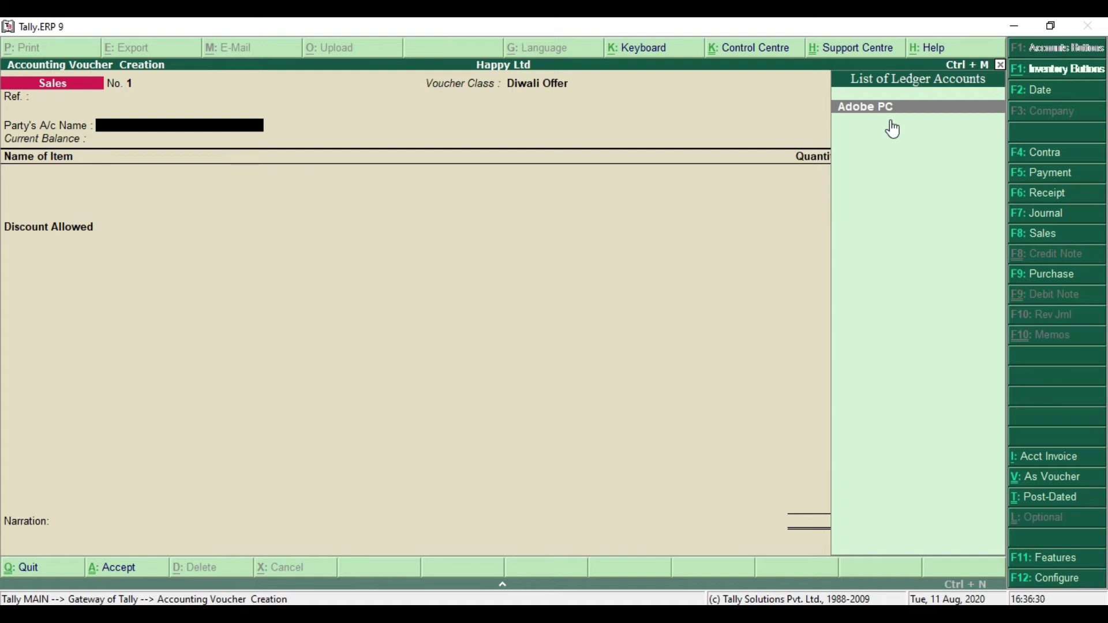
key("Return")
key("Return")
key("Return")
key("Return")
key("Return")
key("Return")
key("Return")
key("Return")
key("Return")
key("Return")
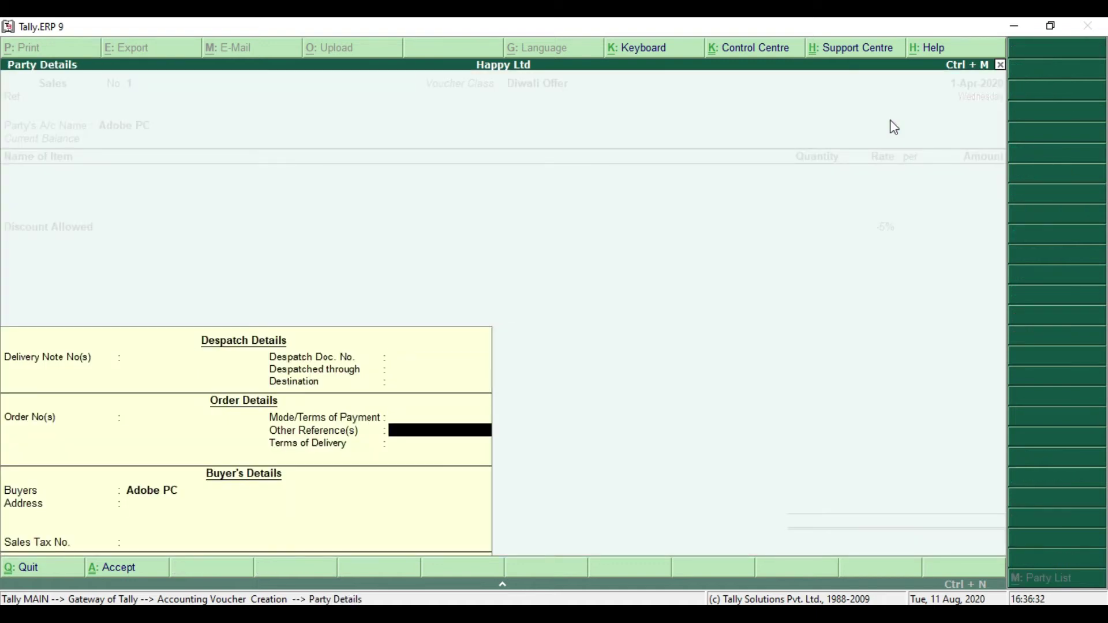
key("Return")
key("Return")
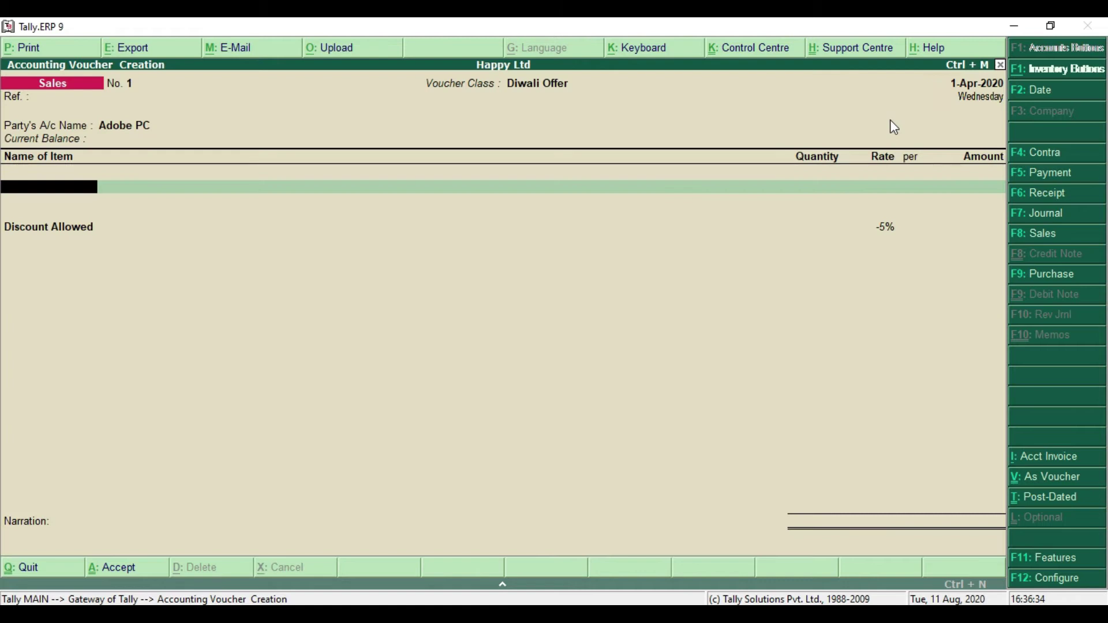
Step: Check the sold items in the Voucher Class PDF and enter LG Smart TV with 20 Pcs at a rate of 21000 in the sales voucher
key("alt+Tab")
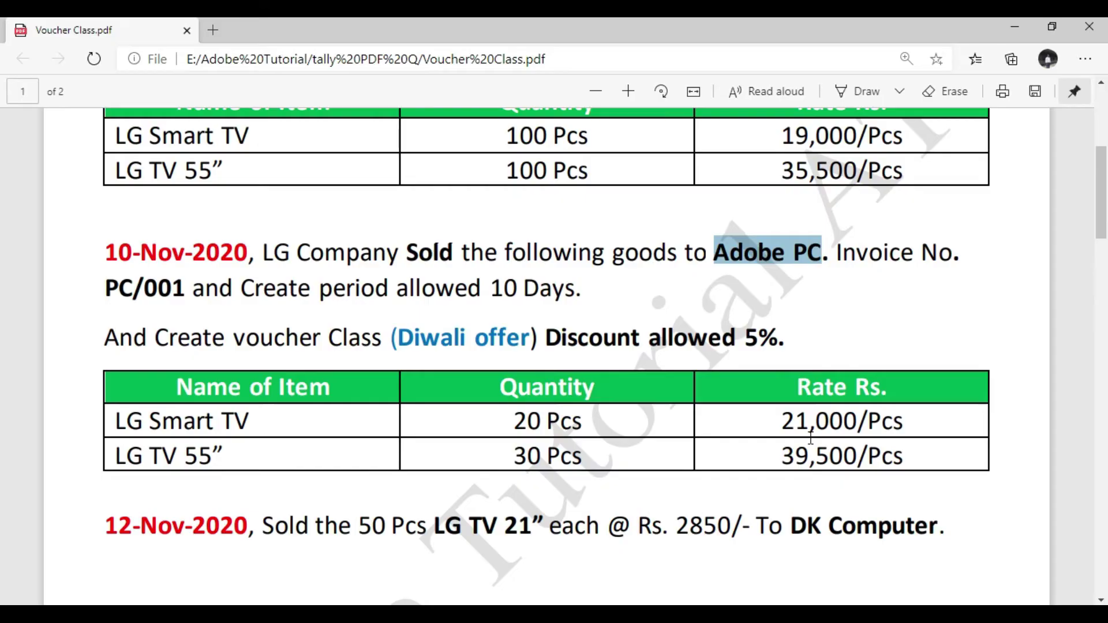
key("alt+Tab")
type("L")
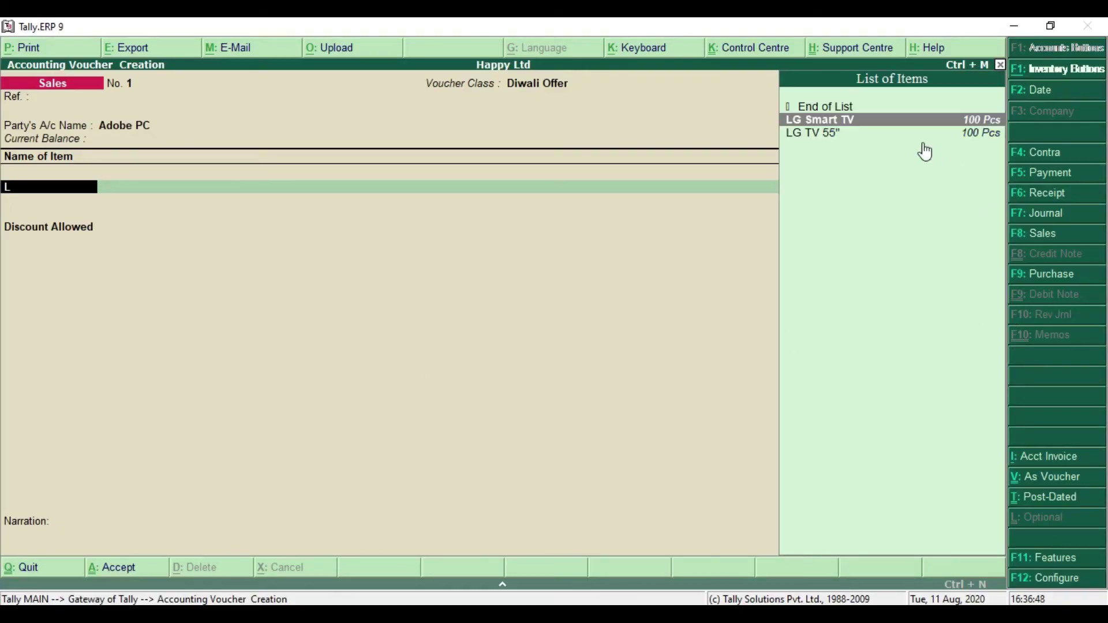
key("Return")
type("20")
key("Return")
type("21000")
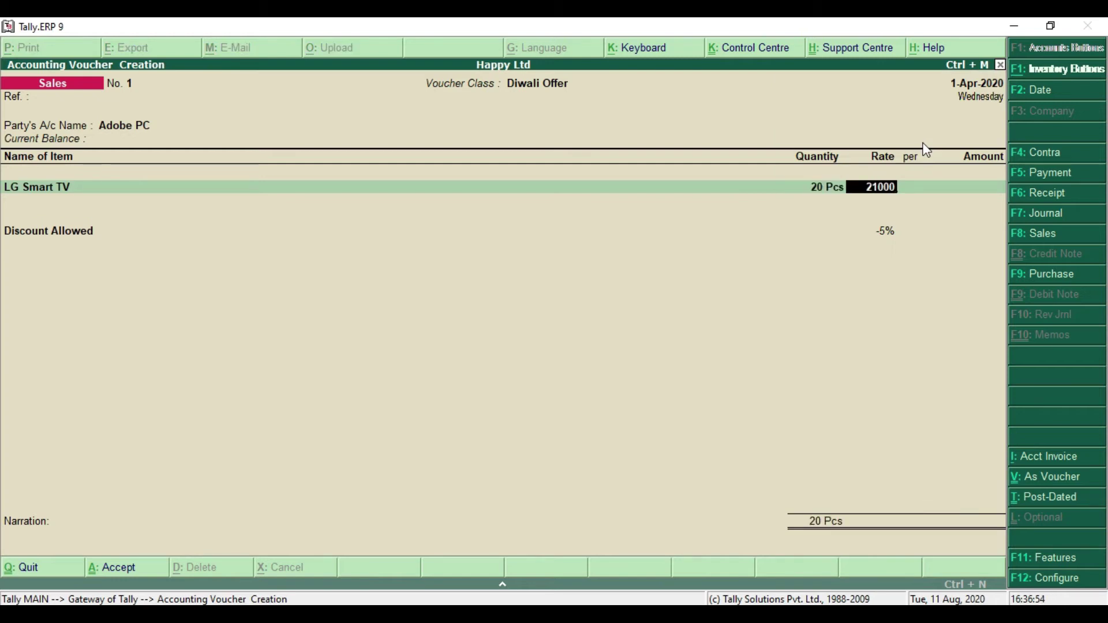
key("Return")
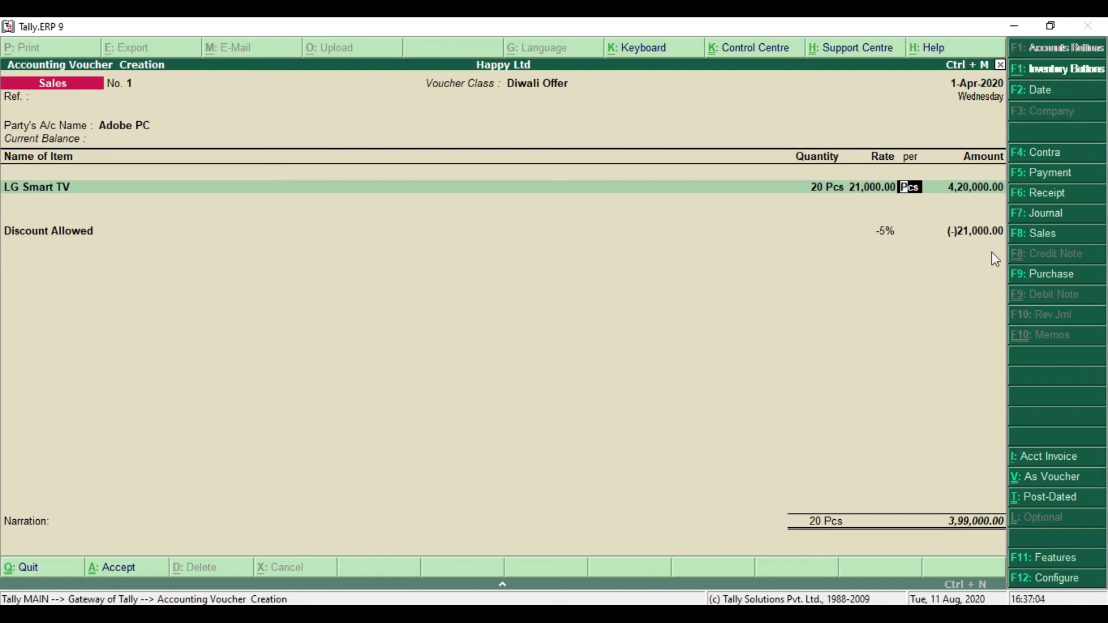
key("Return")
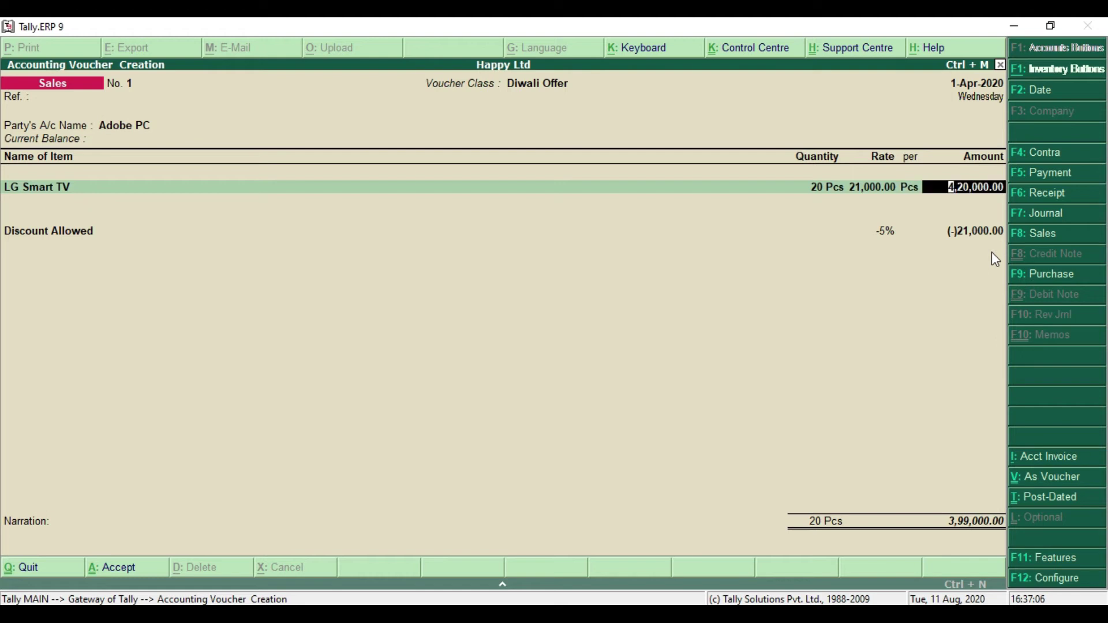
key("Return")
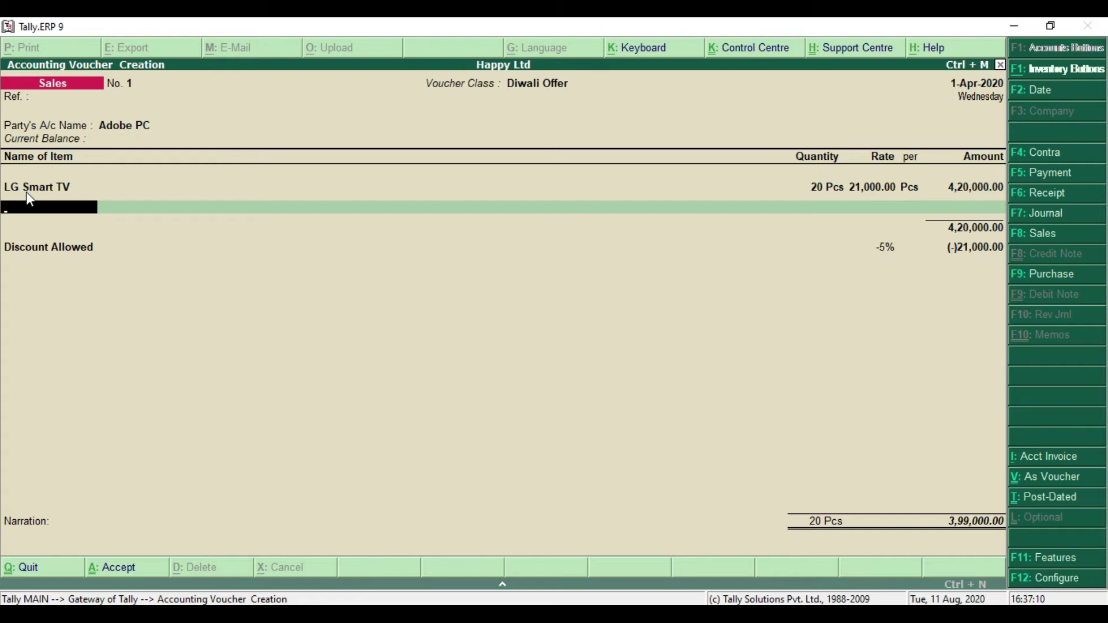
Step: Add LG TV 55" as the second item with 30 Pcs at a rate of 39500, checking the figures in the Voucher Class PDF
type("L")
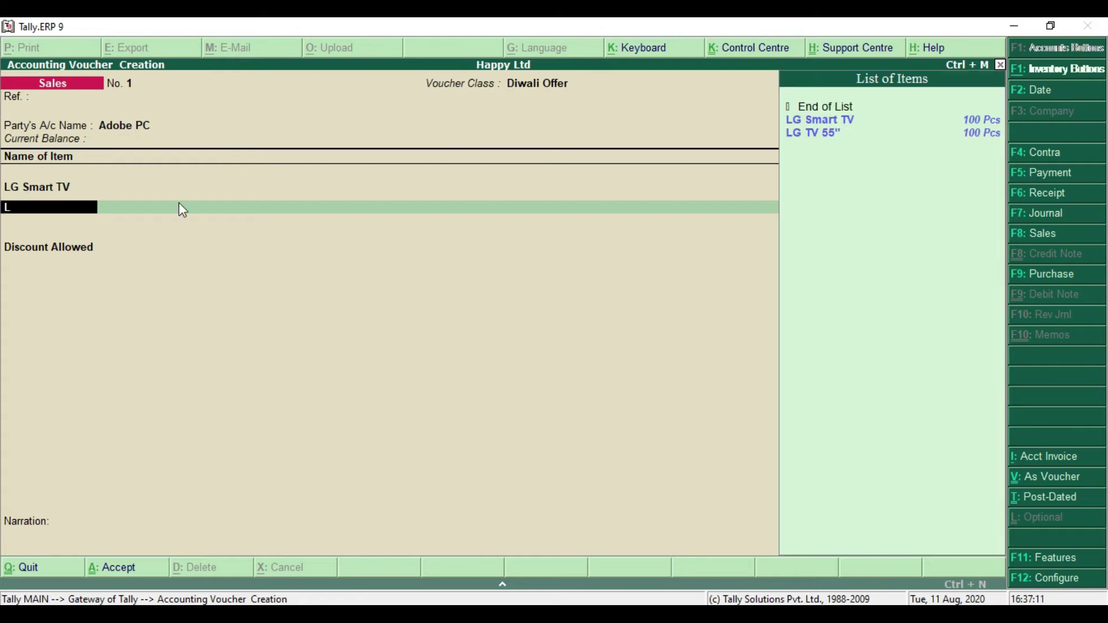
left_click(838, 134)
key("Return")
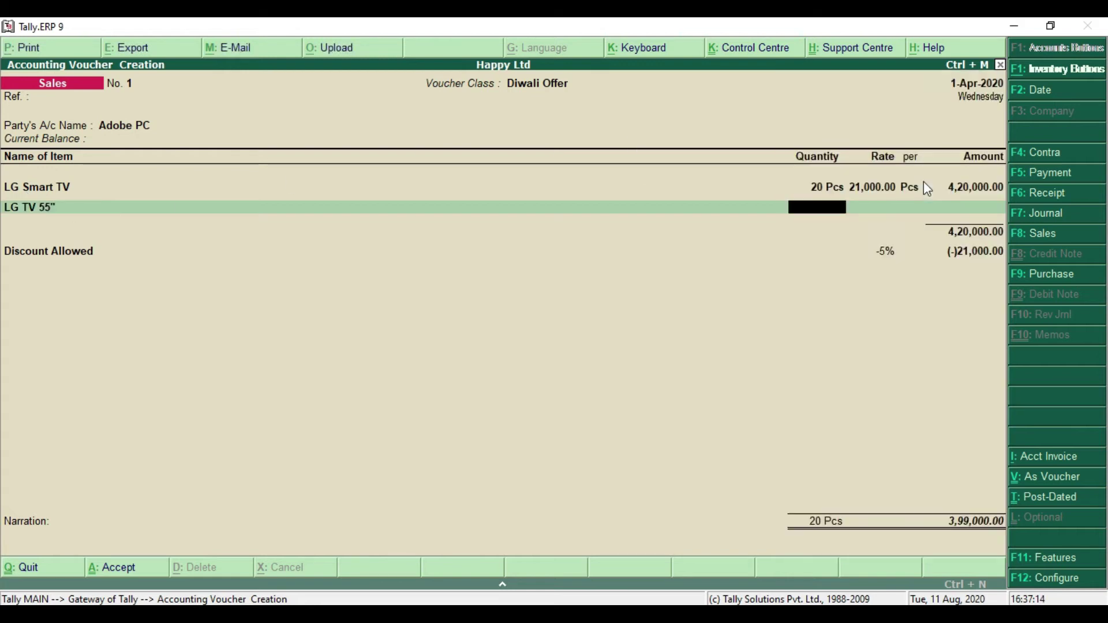
key("alt+Tab")
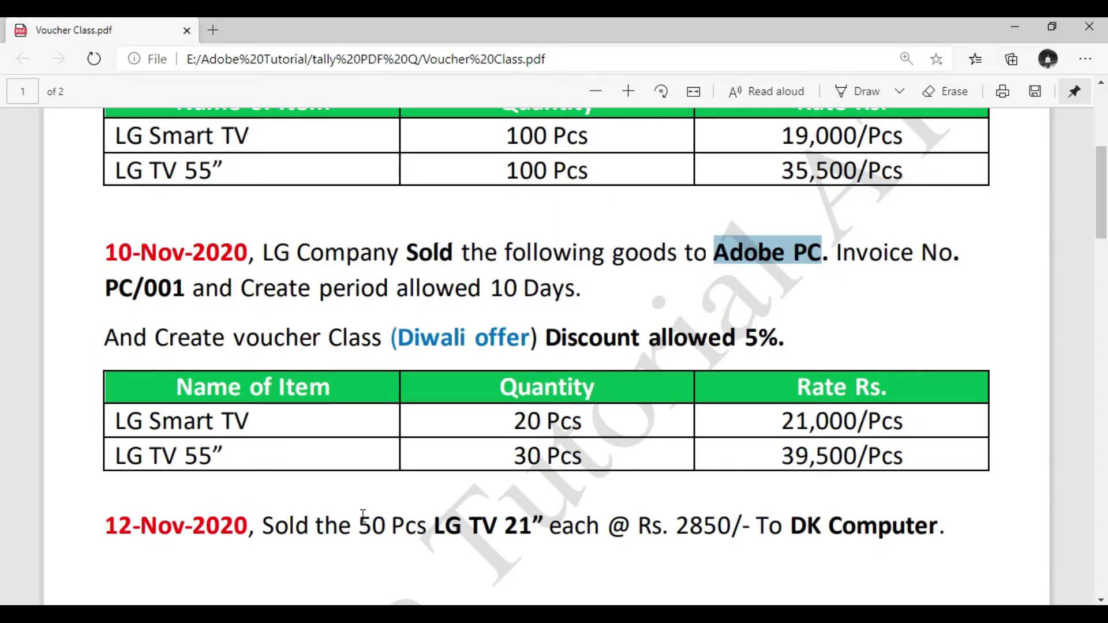
left_click(516, 456)
left_click_drag(782, 455, 939, 455)
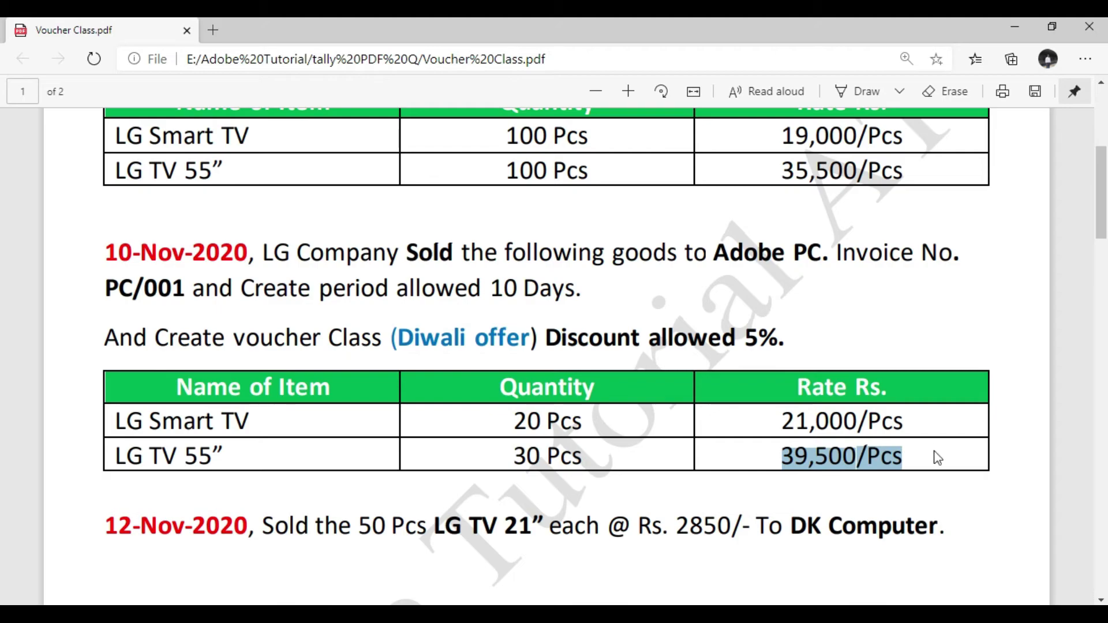
key("alt+Tab")
type("30")
key("Return")
type("39500")
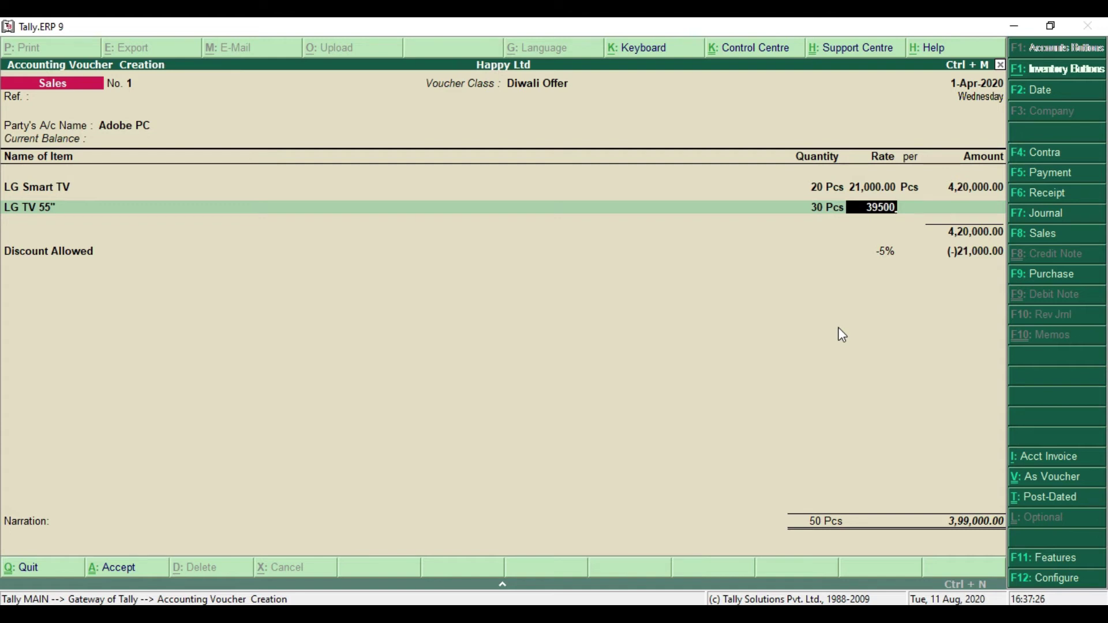
key("Return")
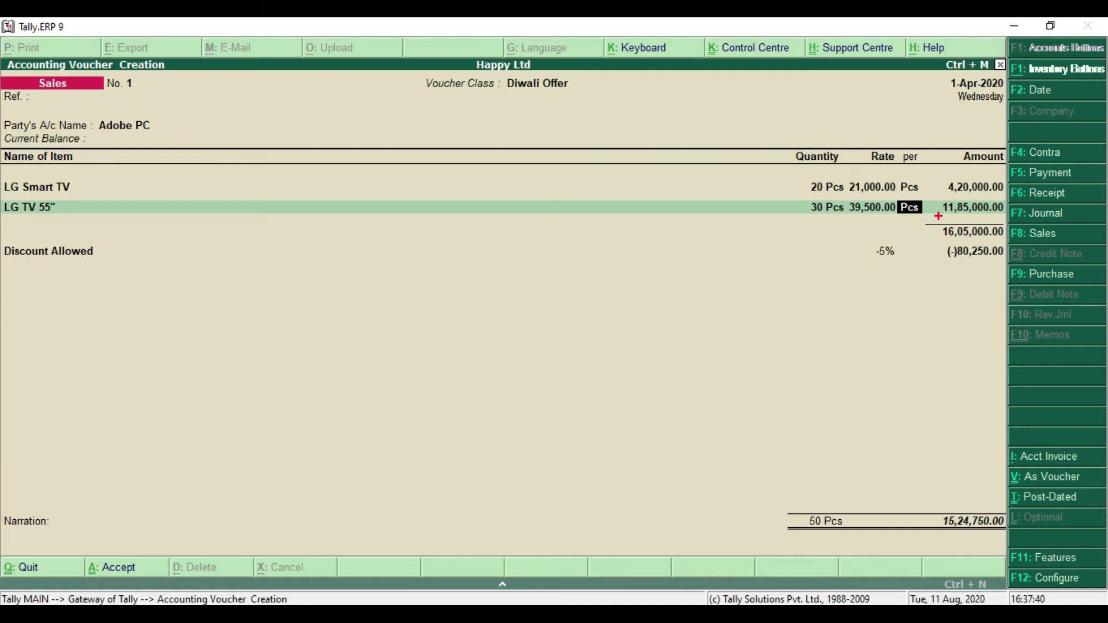
left_click_drag(923, 224, 1009, 239)
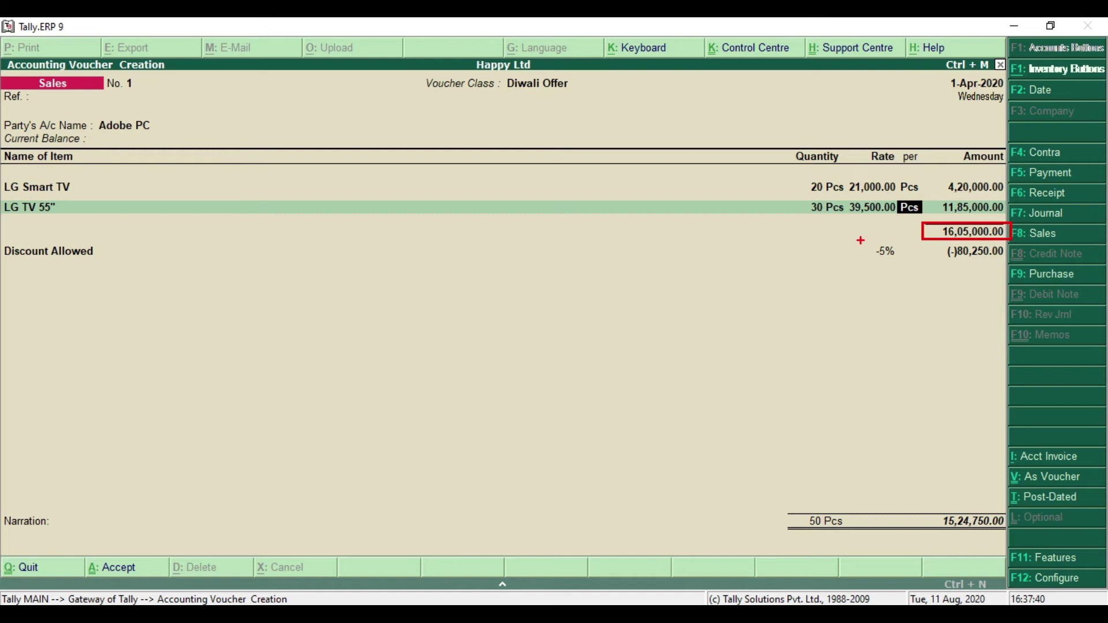
mouse_move(865, 244)
left_mouse_down()
mouse_move(1004, 276)
mouse_move(1022, 269)
left_mouse_up()
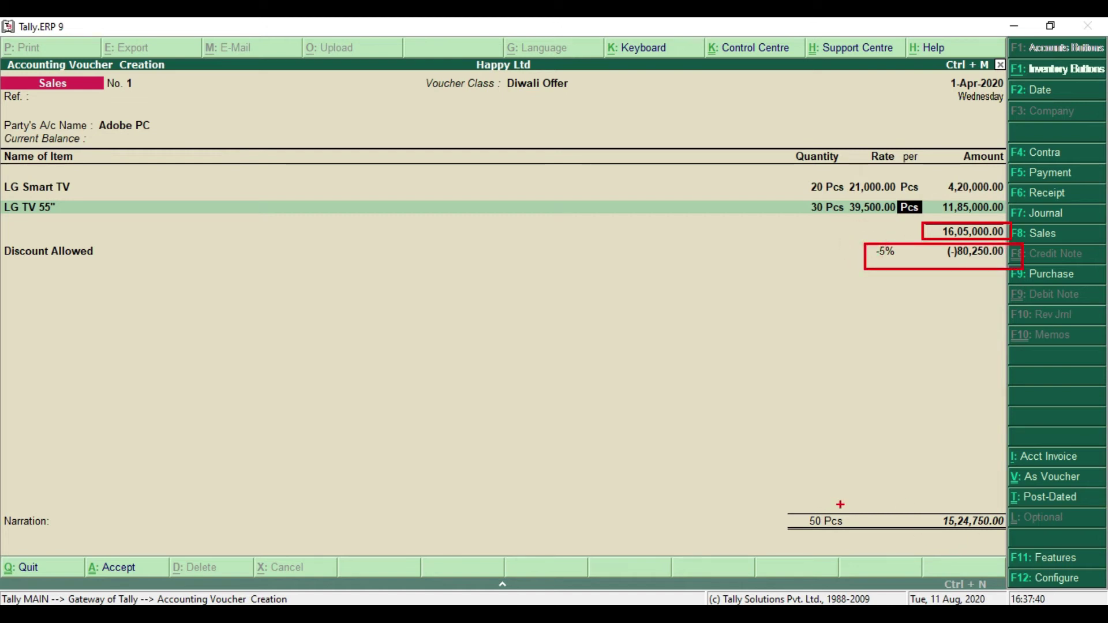
left_click_drag(910, 501, 1010, 537)
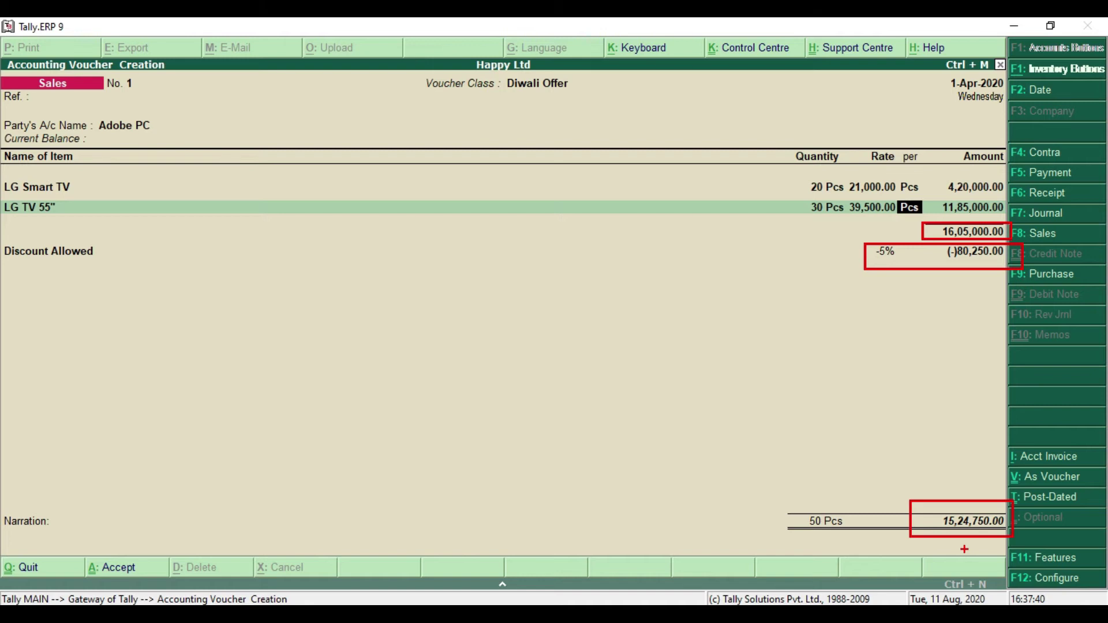
key("Escape")
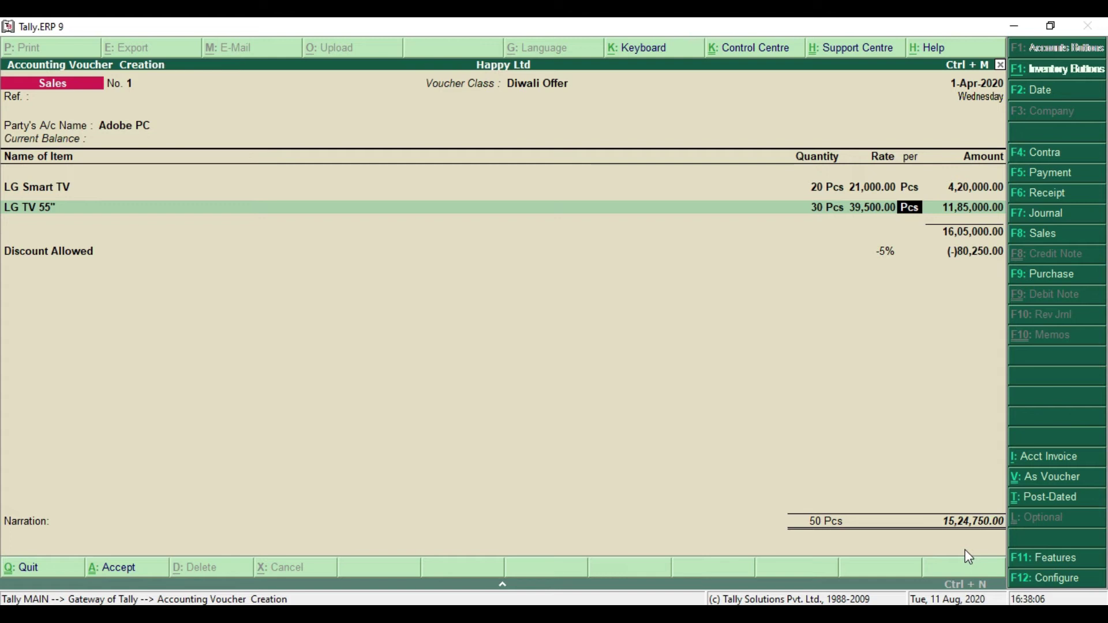
Step: End the item list, accept the discount and voucher total, and choose New Ref in Adobe PC's bill-wise details
key("Return")
key("Return")
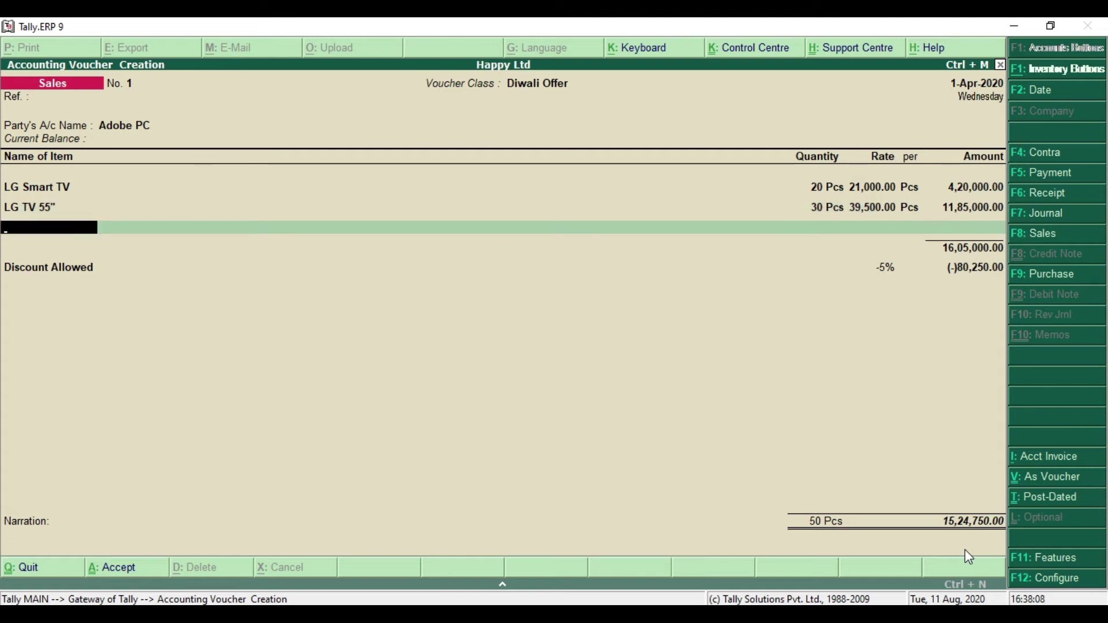
key("Return")
key("Return")
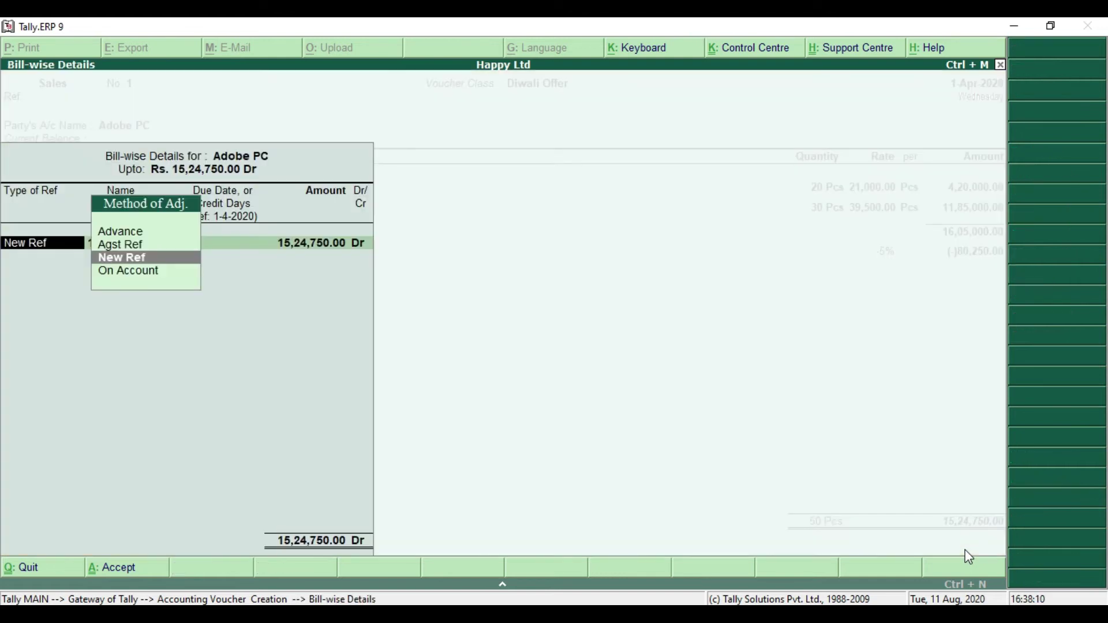
key("Return")
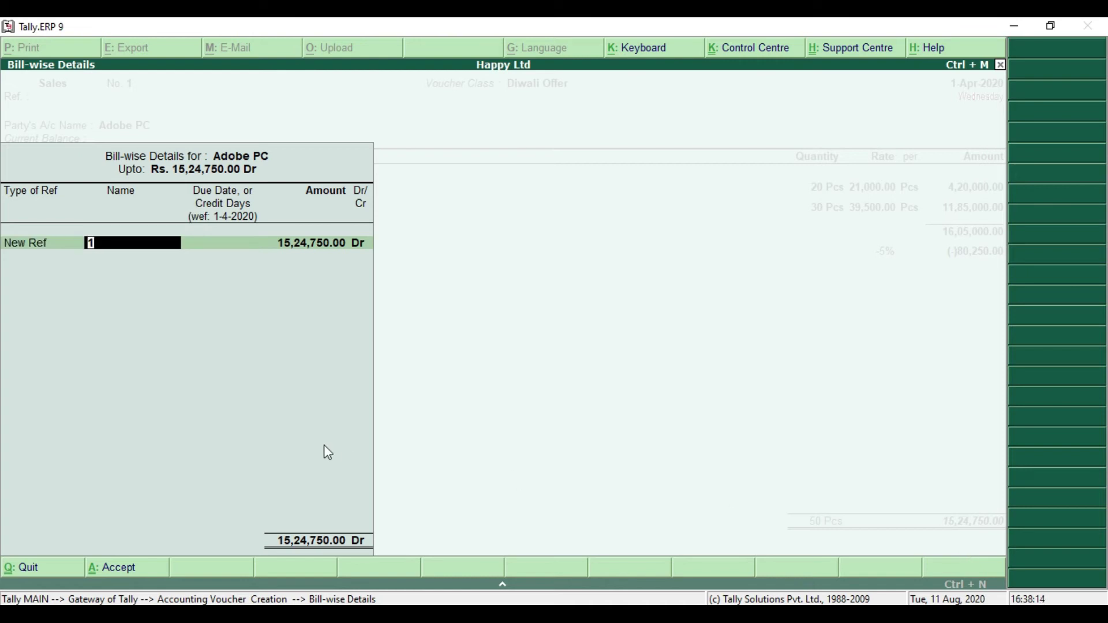
Step: Check the invoice number and credit period in the Voucher Class PDF, and enter bill reference PC/001 with 10 credit days for Adobe PC
key("alt+Tab")
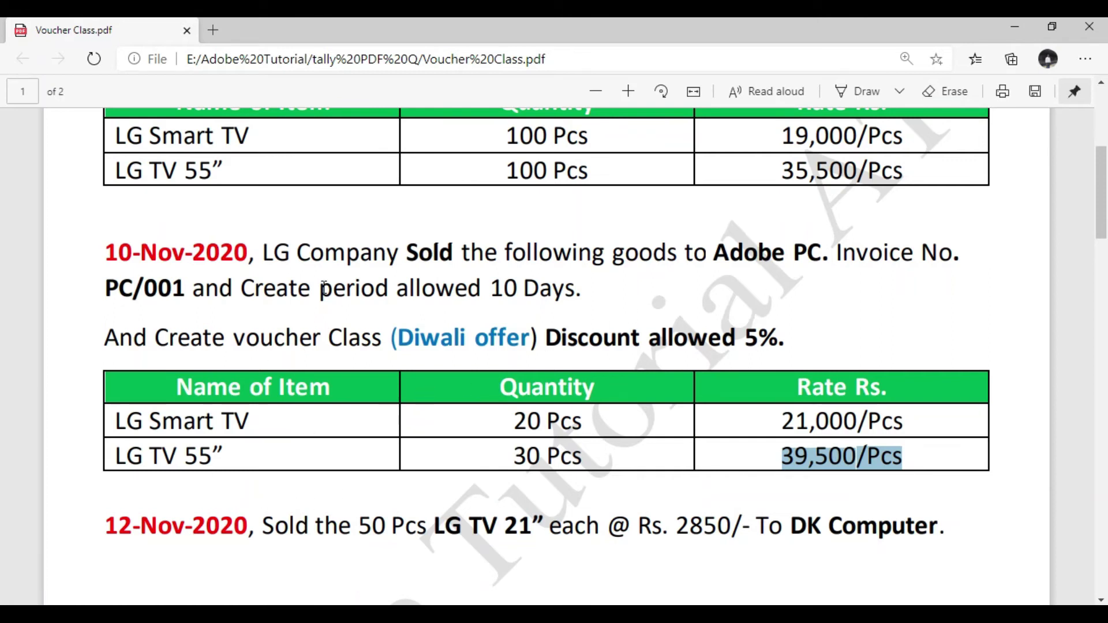
left_click_drag(102, 289, 183, 288)
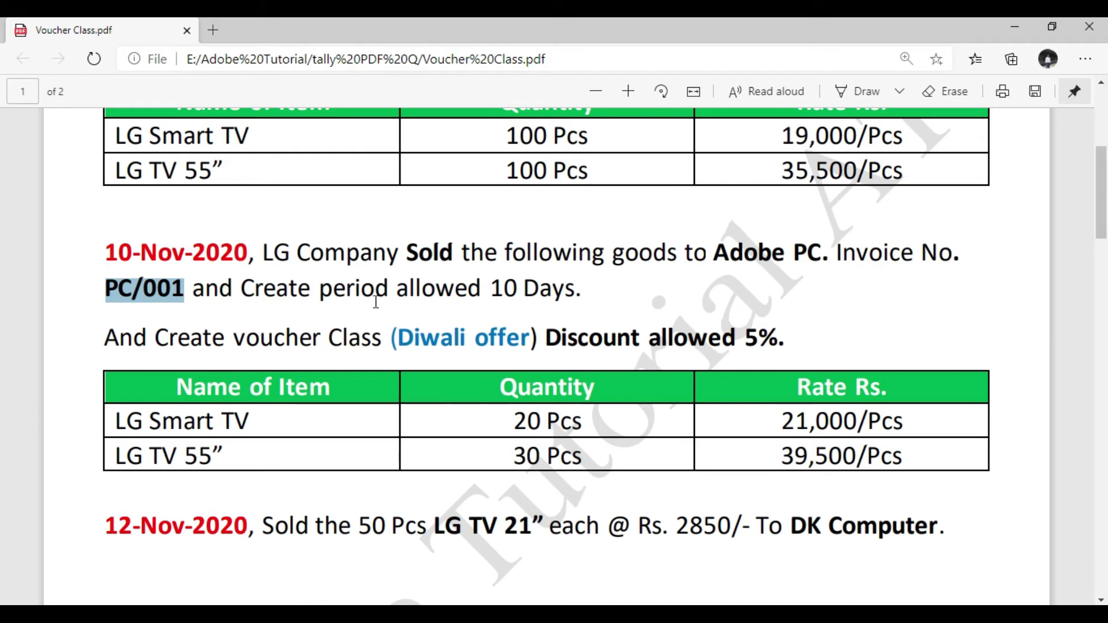
left_click_drag(486, 289, 578, 289)
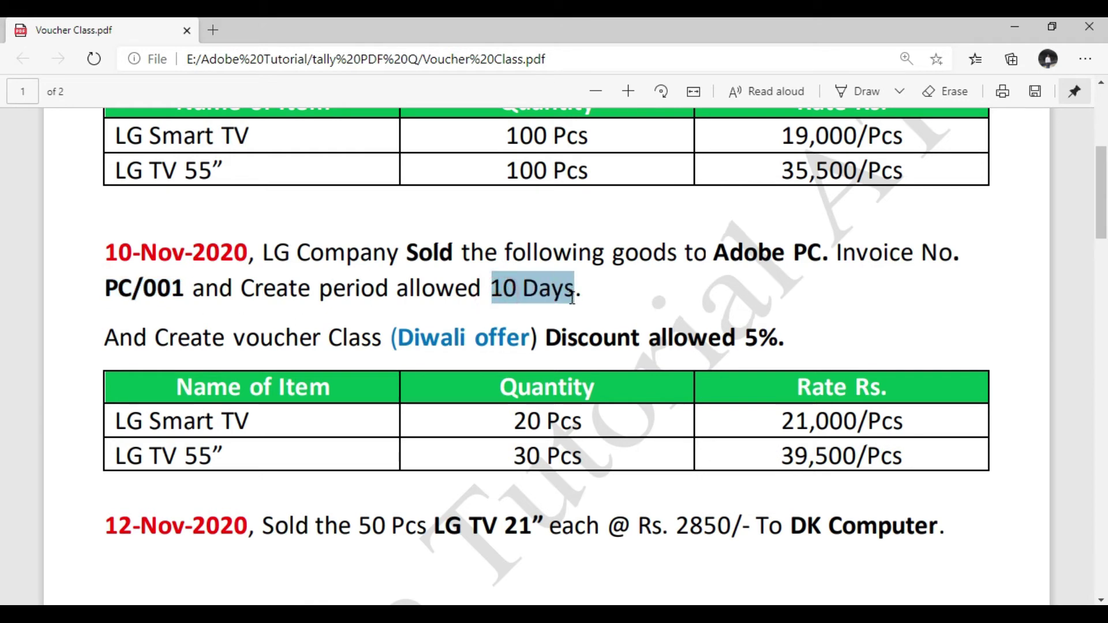
key("alt+Tab")
type("P")
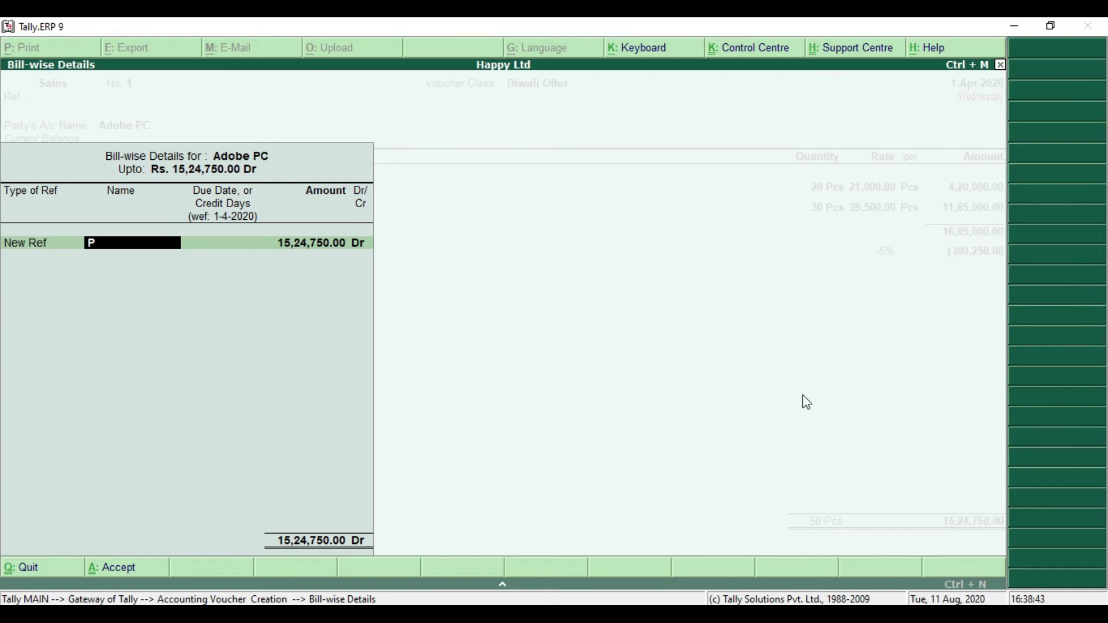
type("c")
key("BackSpace")
type("C/001")
key("Return")
type("10")
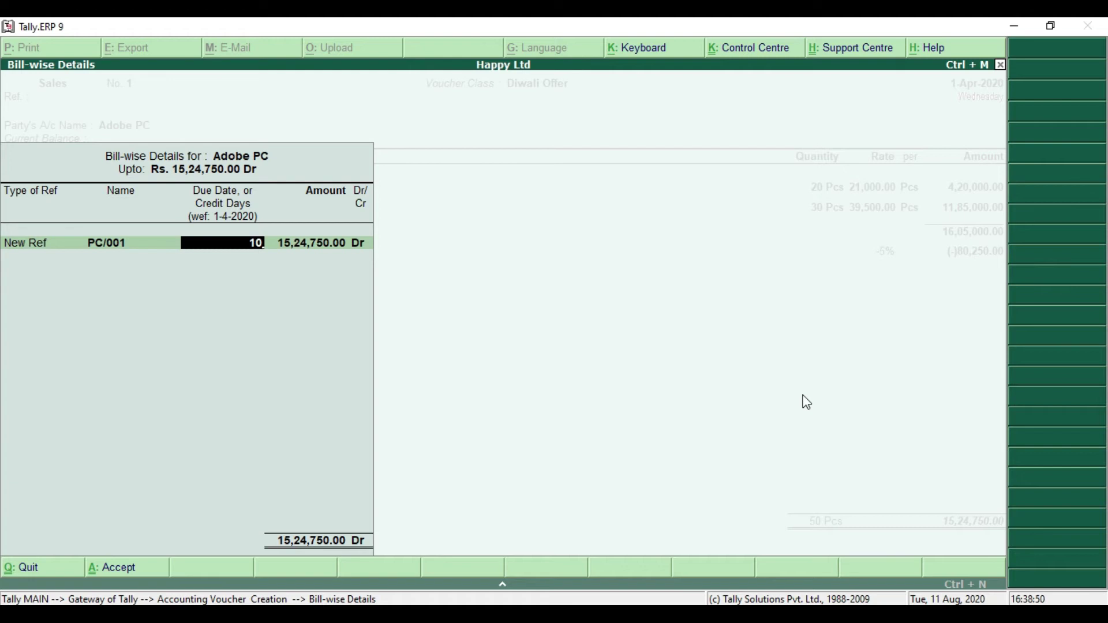
key("Return")
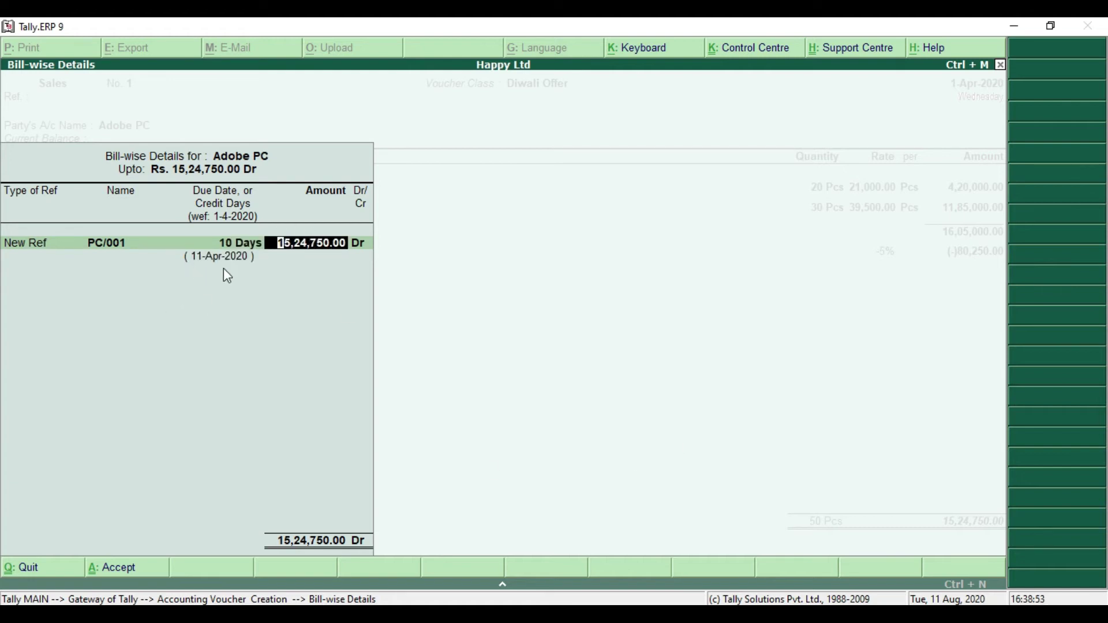
key("Return")
key("Return")
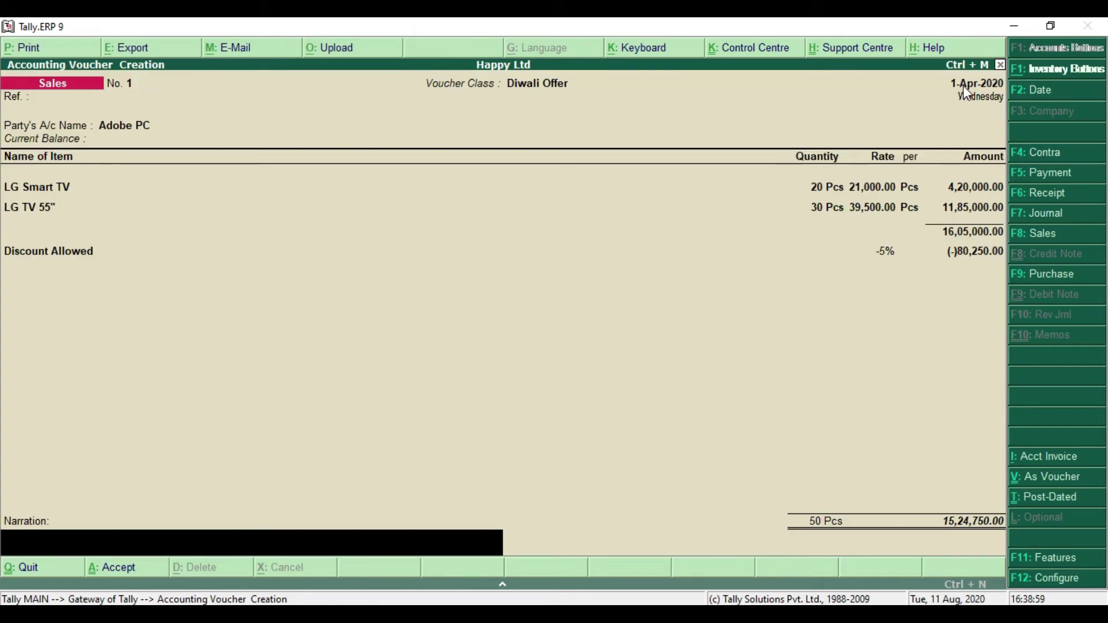
Step: Check the date of the Adobe PC sale in the Voucher Class PDF and set the sales voucher date to 10-Nov-2020
left_click_drag(948, 79, 1025, 119)
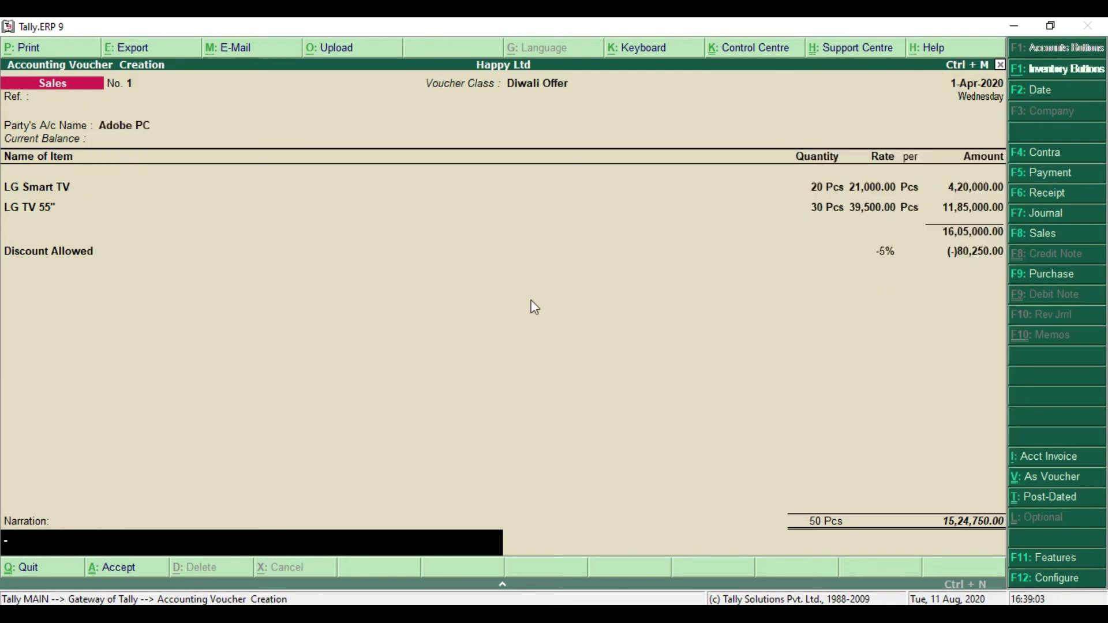
key("alt+Tab")
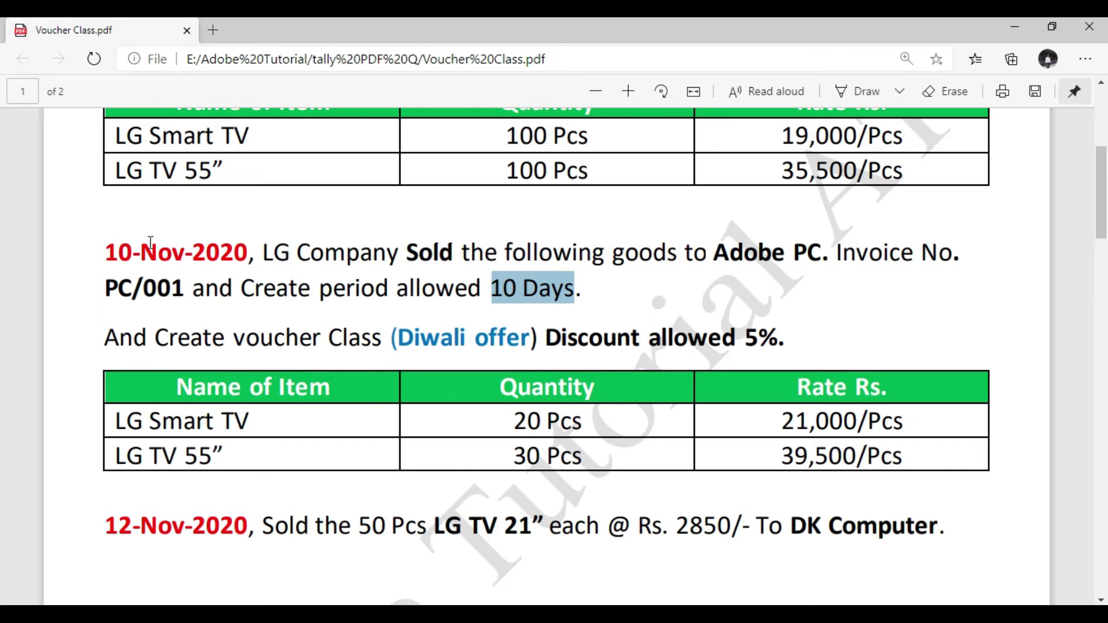
key("alt+Tab")
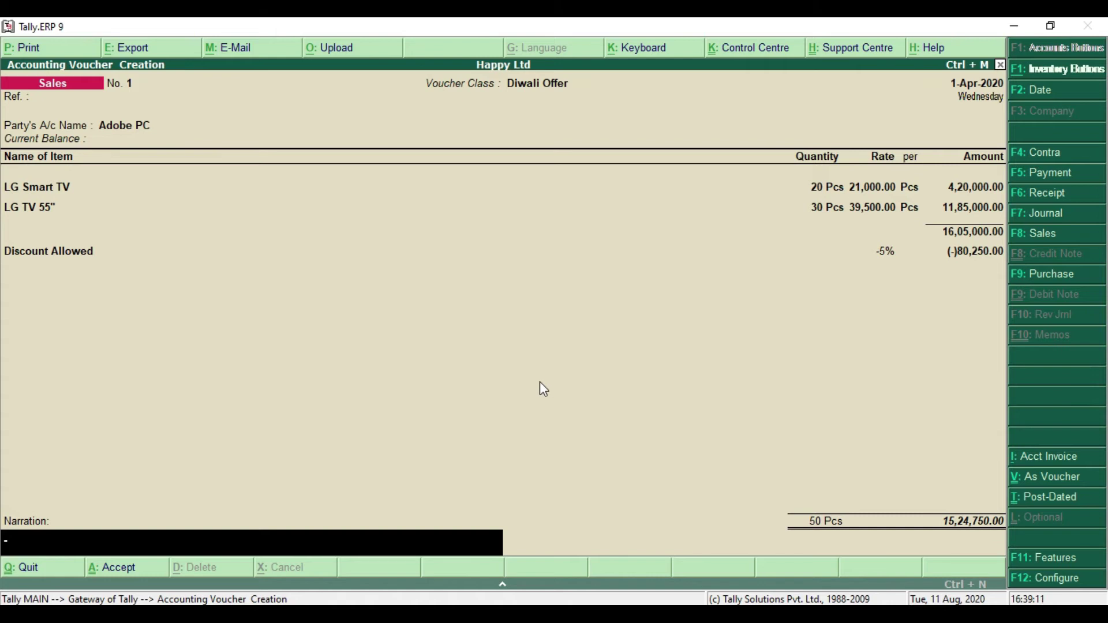
key("F2")
key("BackSpace")
type("10.")
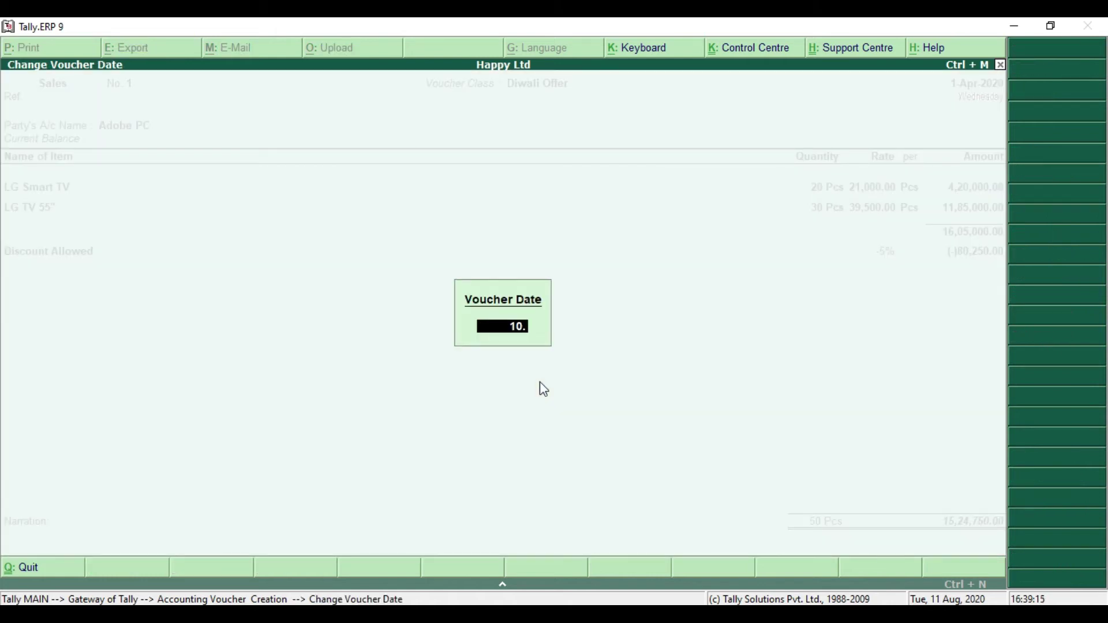
type("11")
key("Return")
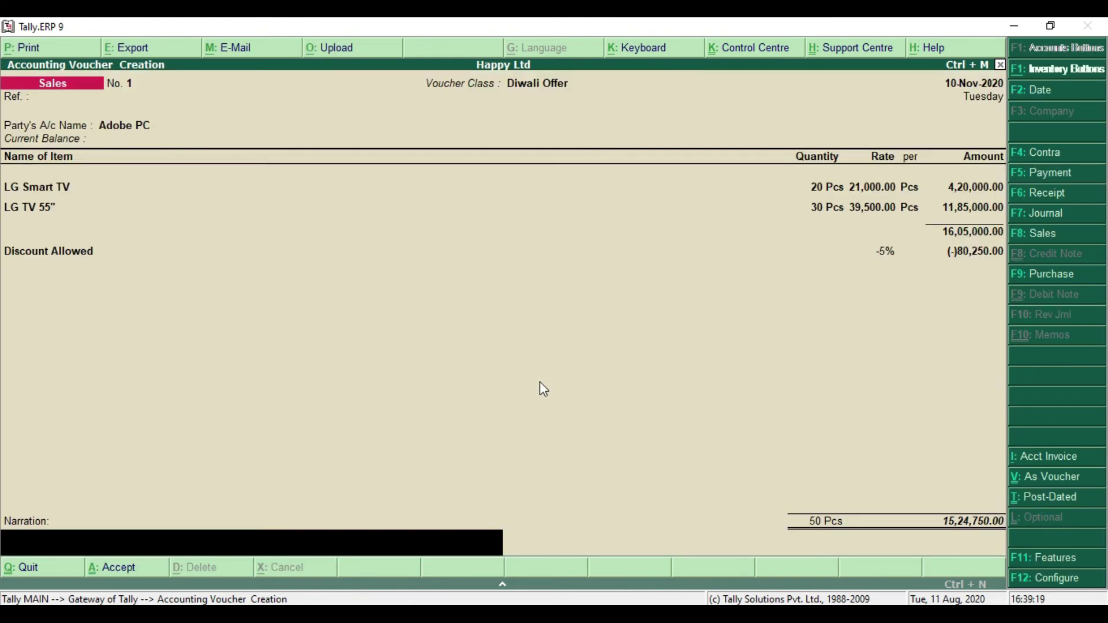
key("ctrl+2")
left_click_drag(923, 68, 1015, 109)
key("Escape")
Step: Go back into Adobe PC's bill-wise details, review the due date against the changed voucher date, and return to the narration
key("BackSpace")
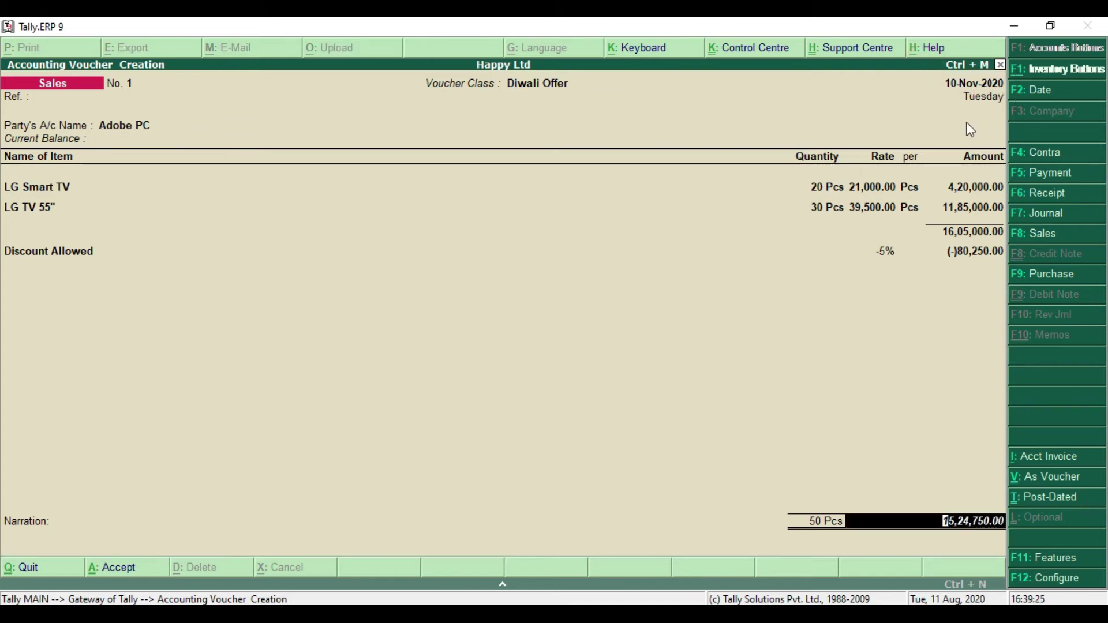
key("BackSpace")
key("Return")
key("Return")
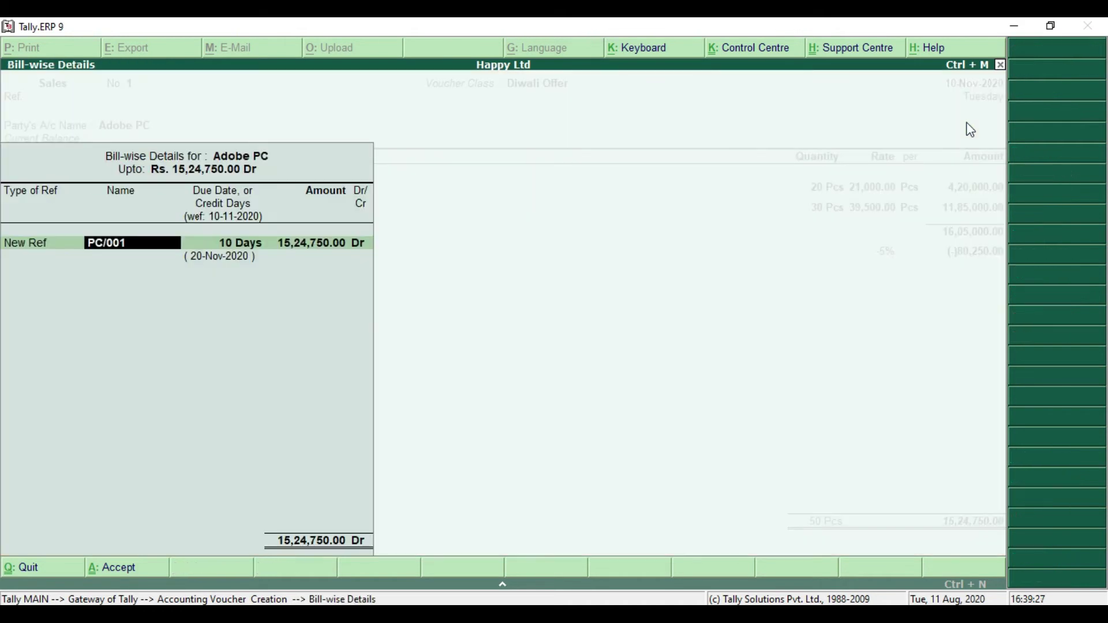
key("Return")
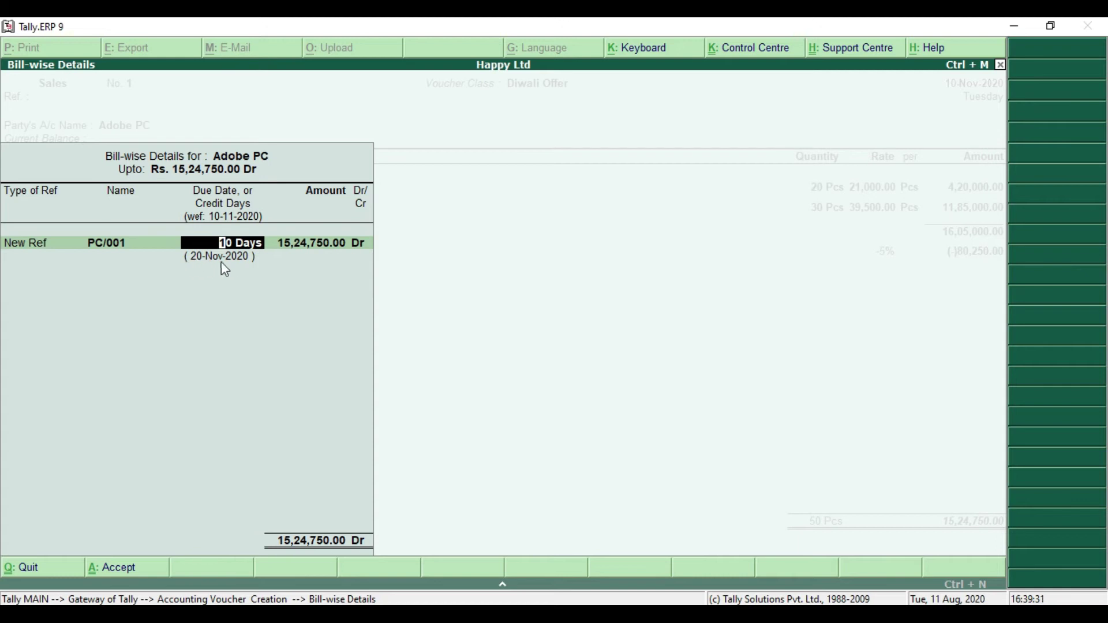
key("Return")
key("Return")
key("Return")
Step: Leave the narration blank, save the Adobe PC sales voucher, and quit voucher entry to the Gateway of Tally
key("Return")
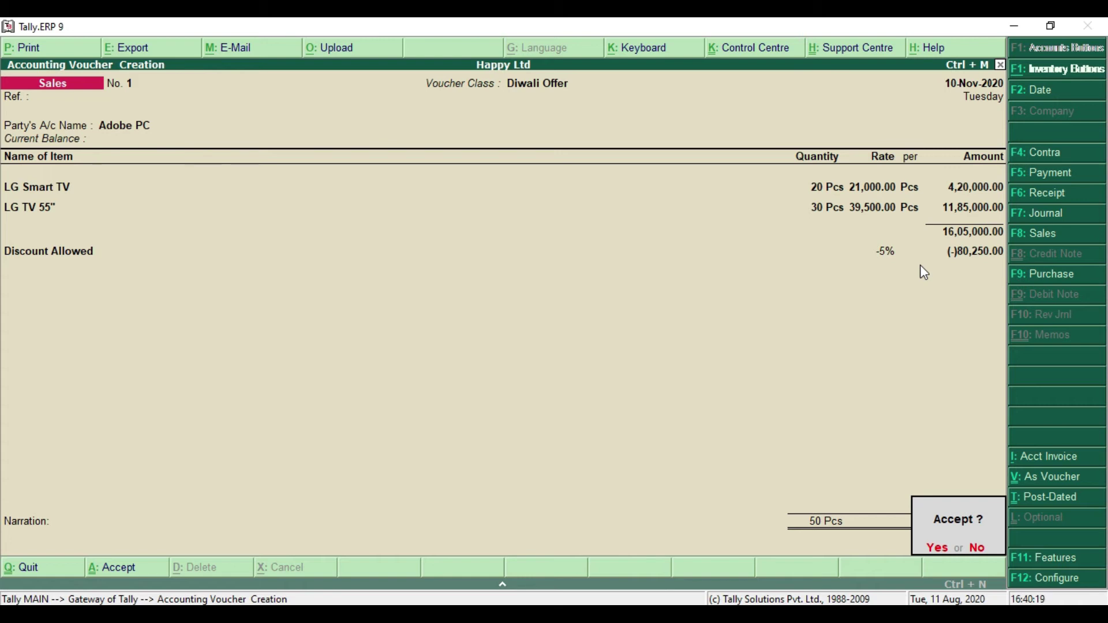
key("Return")
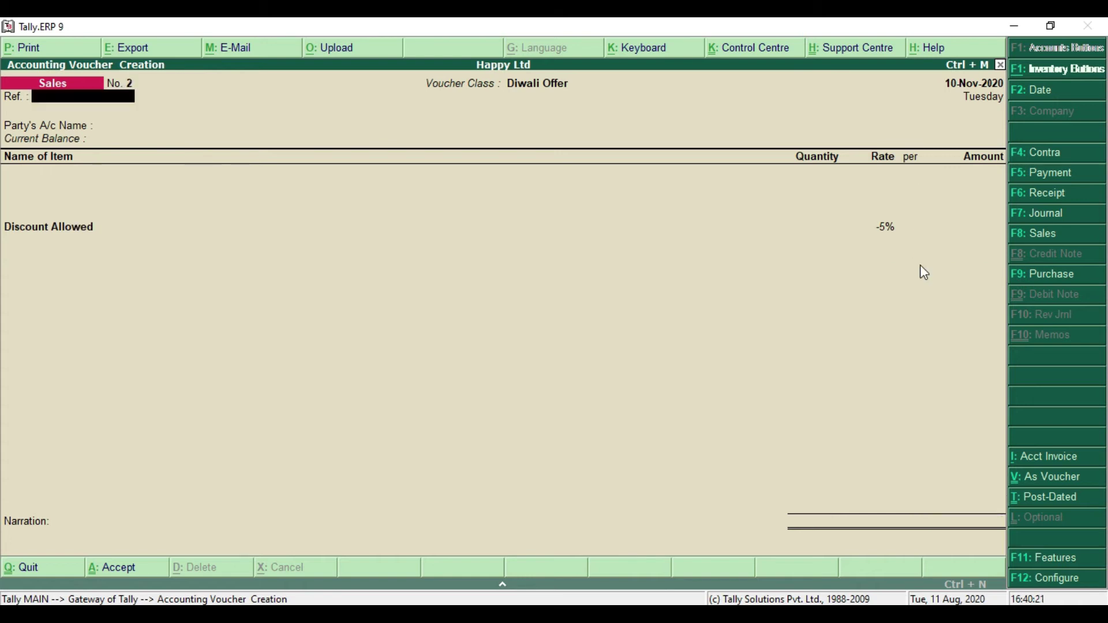
key("Escape")
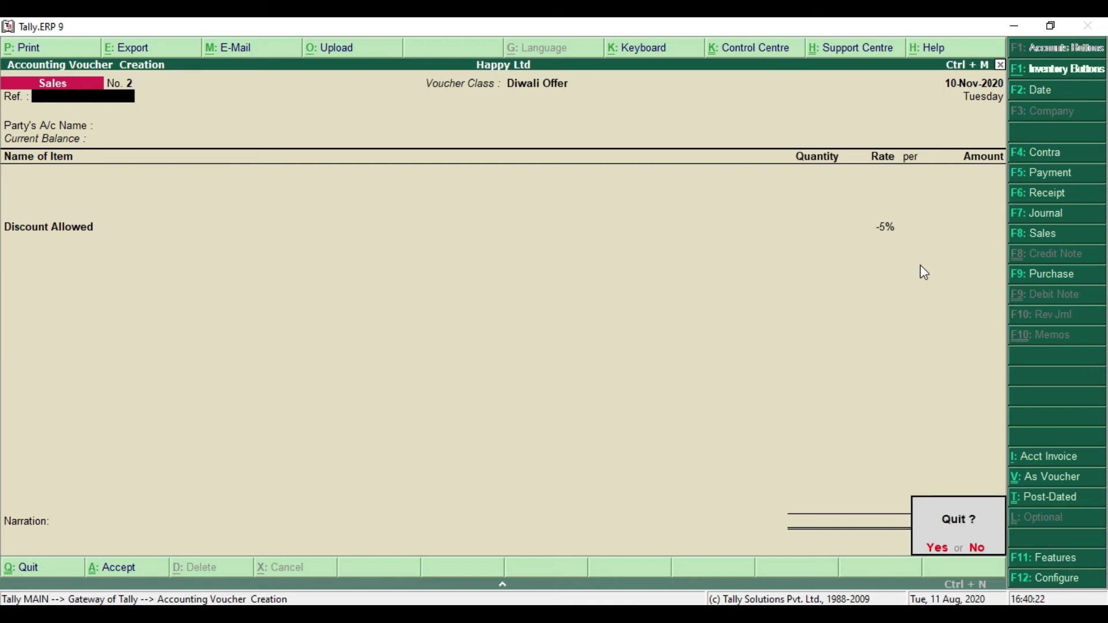
key("Return")
Step: Examine the 12-Nov-2020 sale in the Voucher Class PDF for its item, quantity, rate and customer
key("alt+Tab")
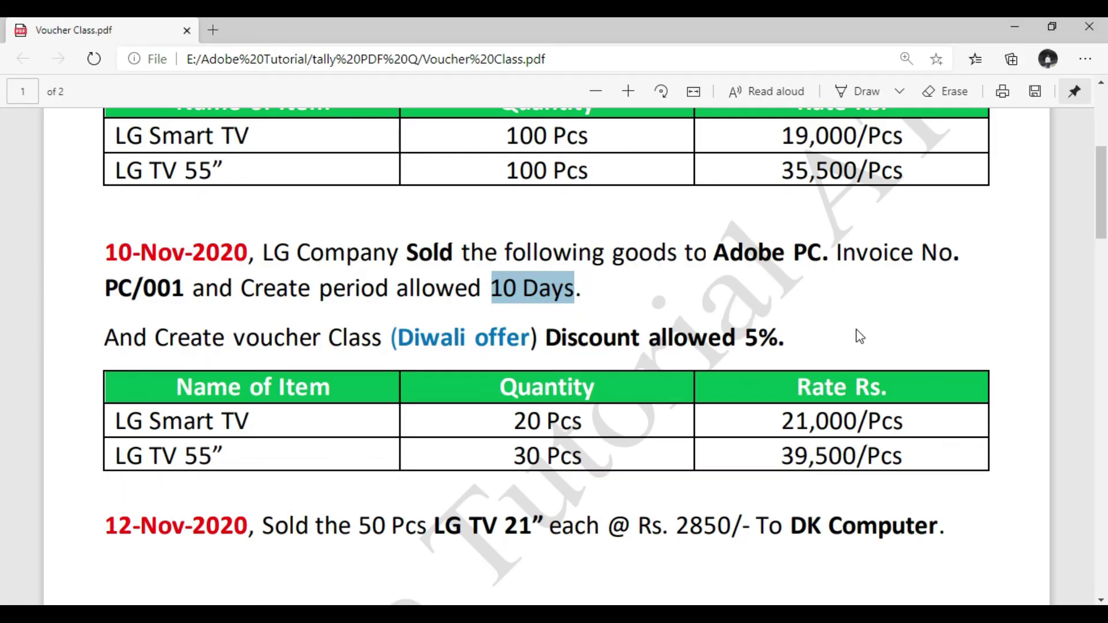
scroll(640, 358, "down", 3)
scroll(462, 358, "down", 2)
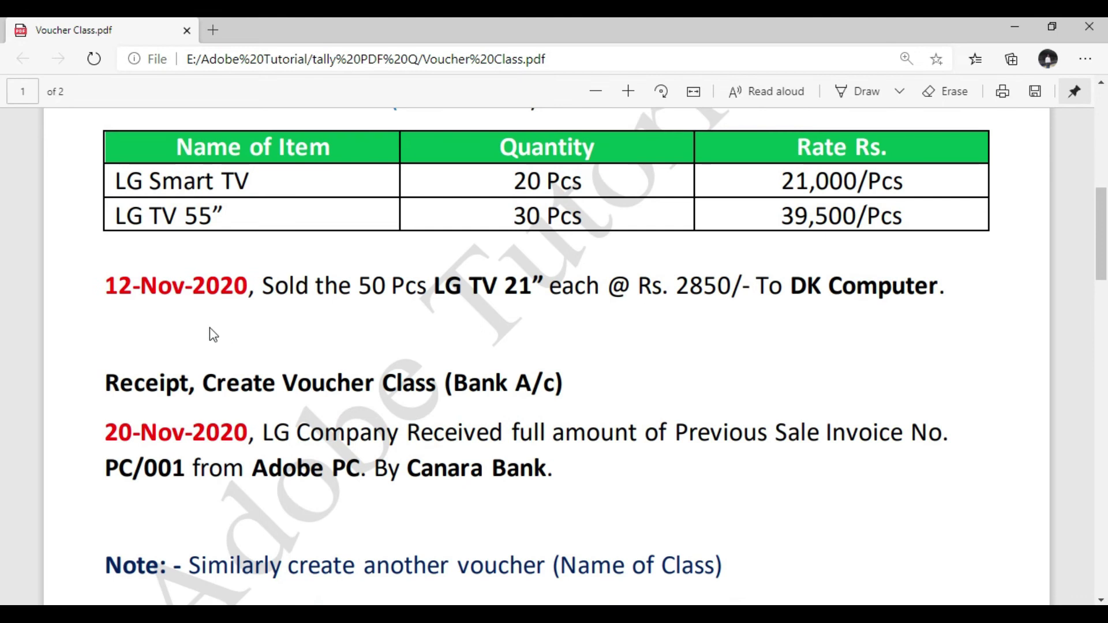
left_click_drag(117, 287, 383, 299)
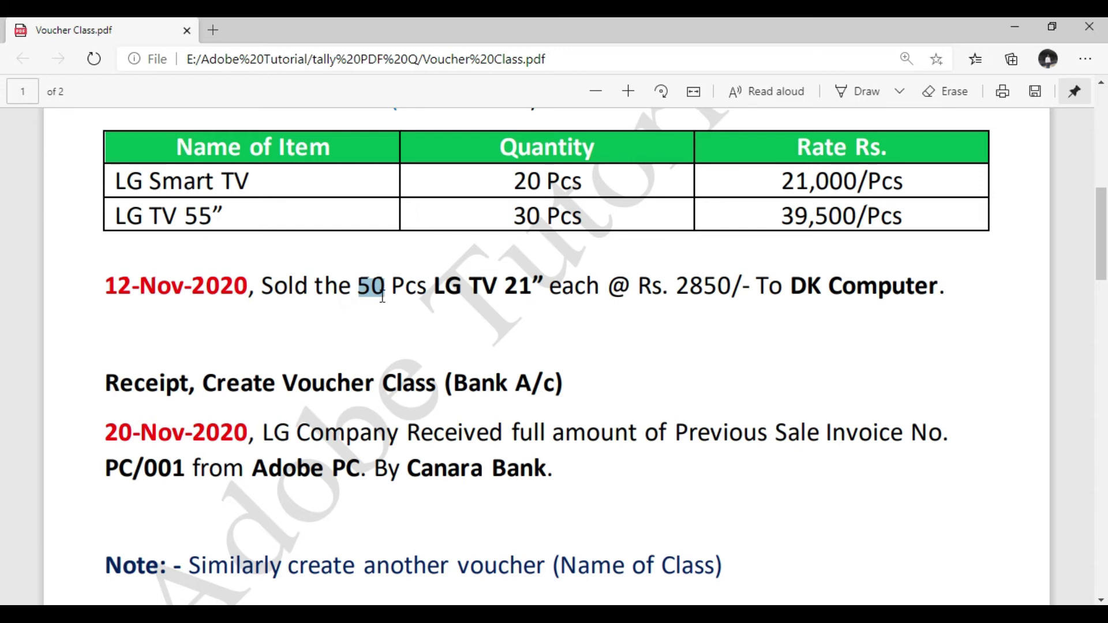
left_click_drag(430, 290, 534, 297)
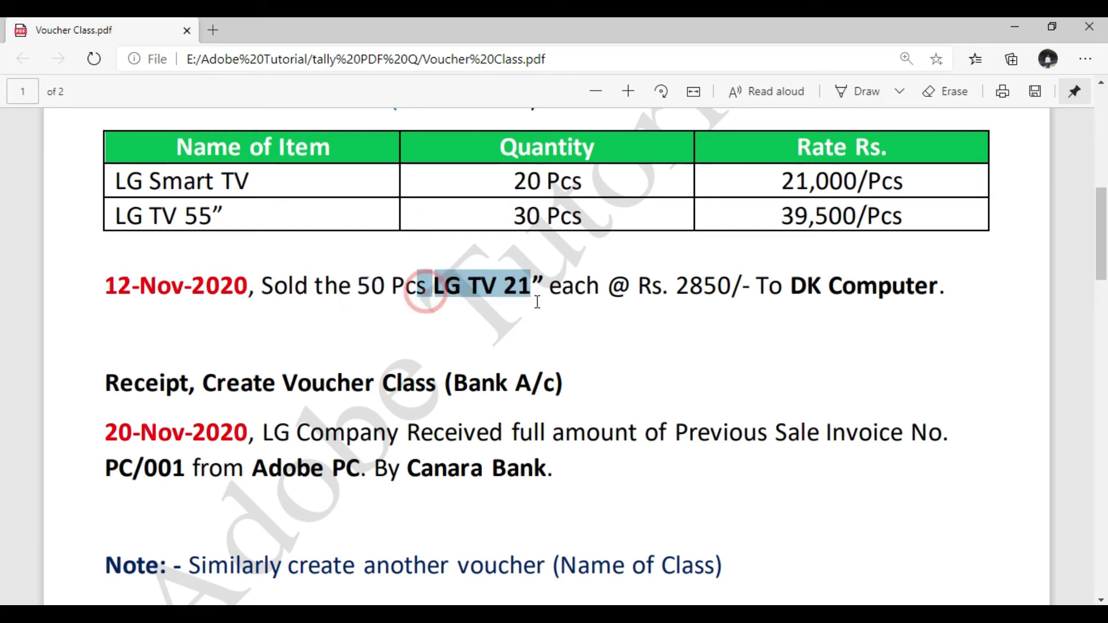
left_click_drag(109, 213, 224, 221)
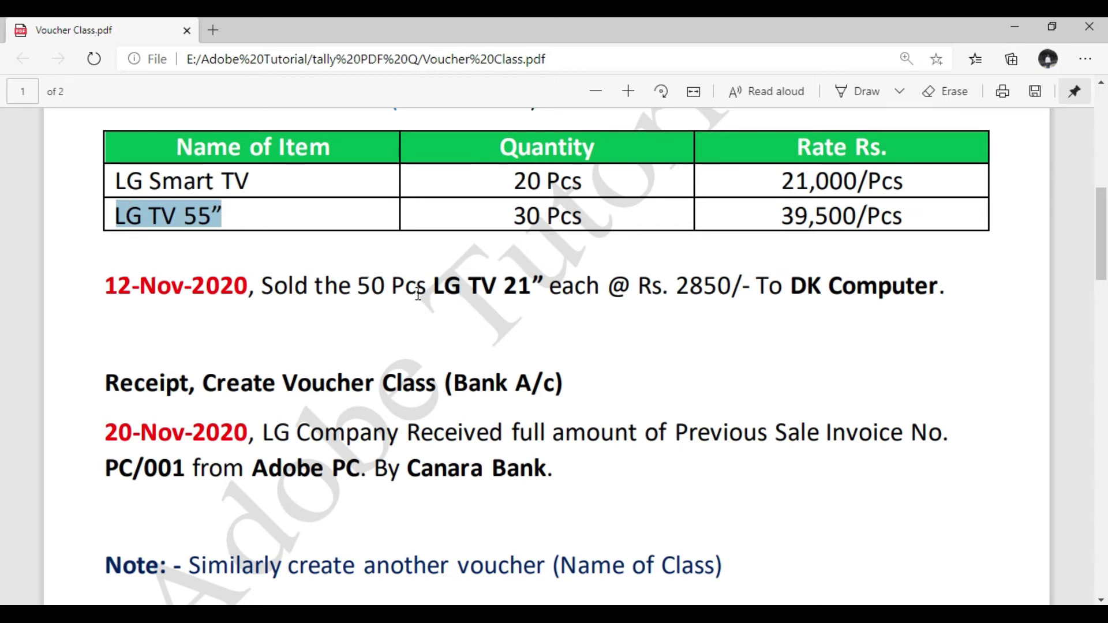
left_click_drag(406, 289, 529, 295)
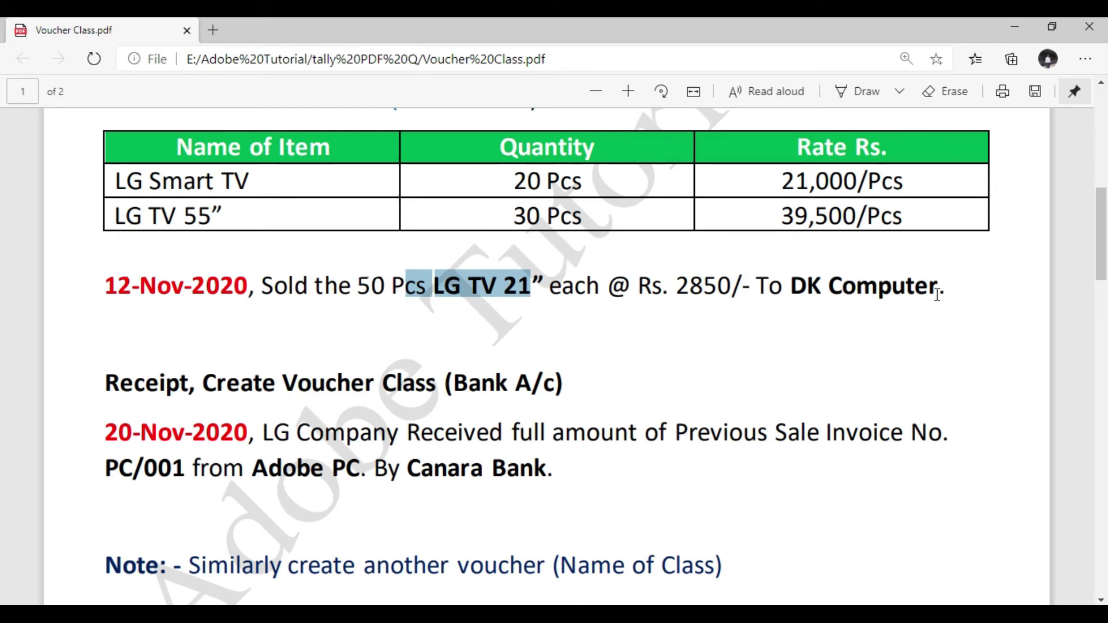
left_click_drag(791, 289, 939, 289)
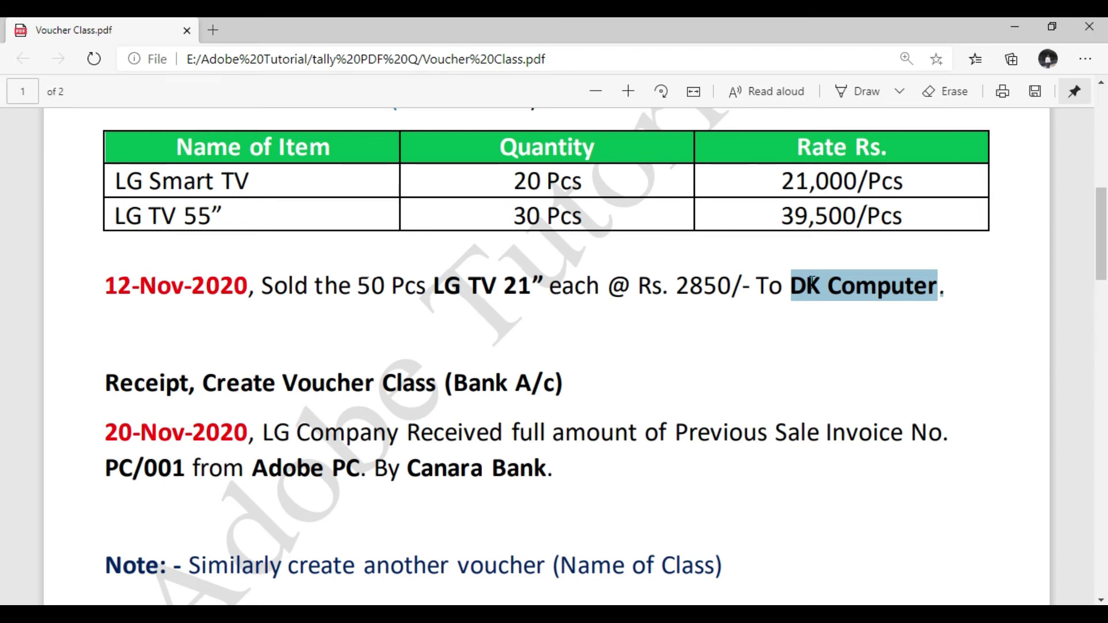
Step: Switch back to Tally.ERP 9 and open a new Sales voucher in Accounting Vouchers
key("alt+Tab")
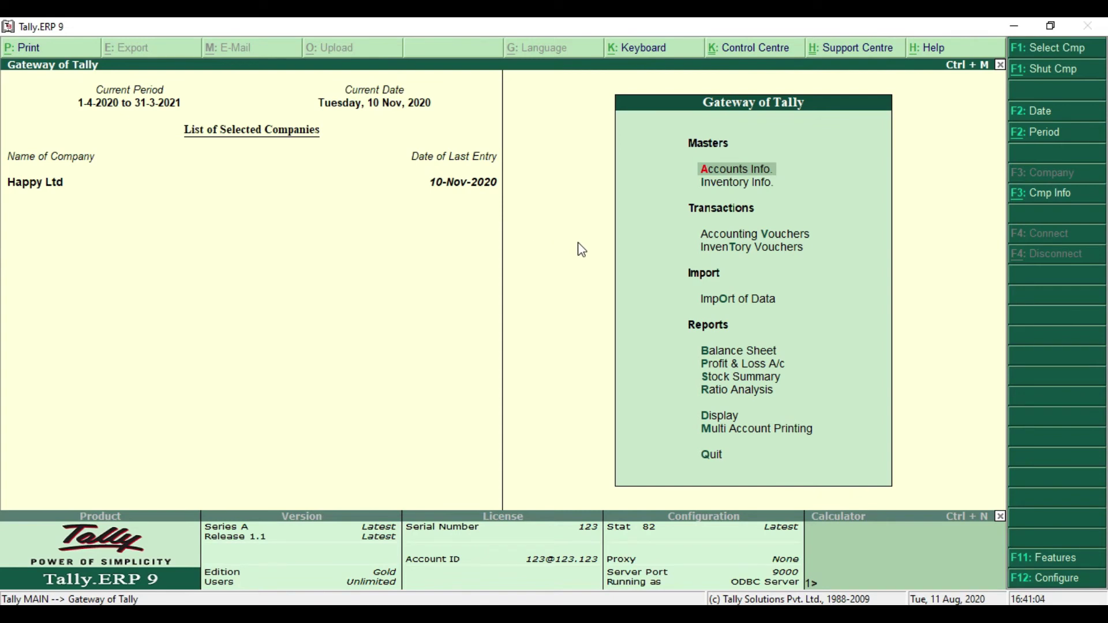
key("Down")
key("Down")
key("Down")
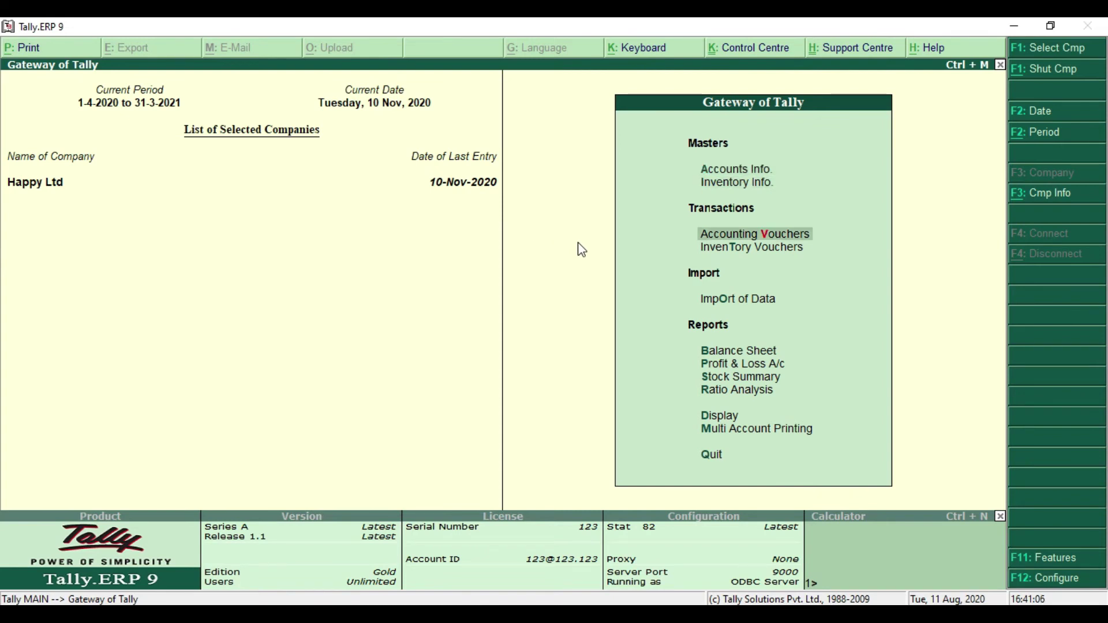
key("Up")
key("Return")
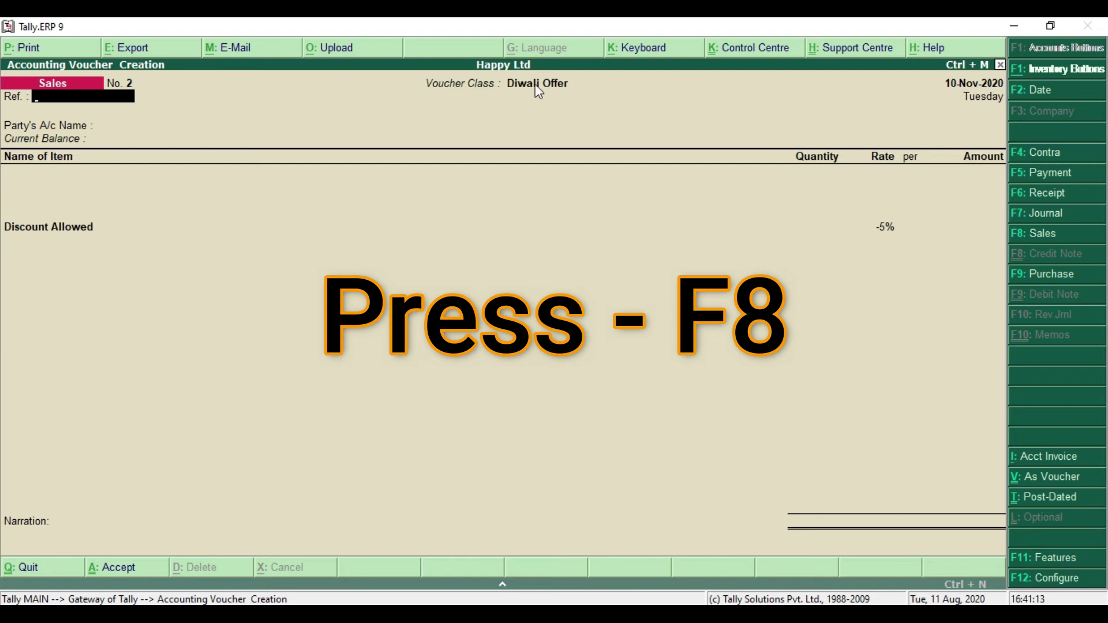
left_click(511, 96)
key("ctrl+2")
left_click_drag(420, 72, 595, 93)
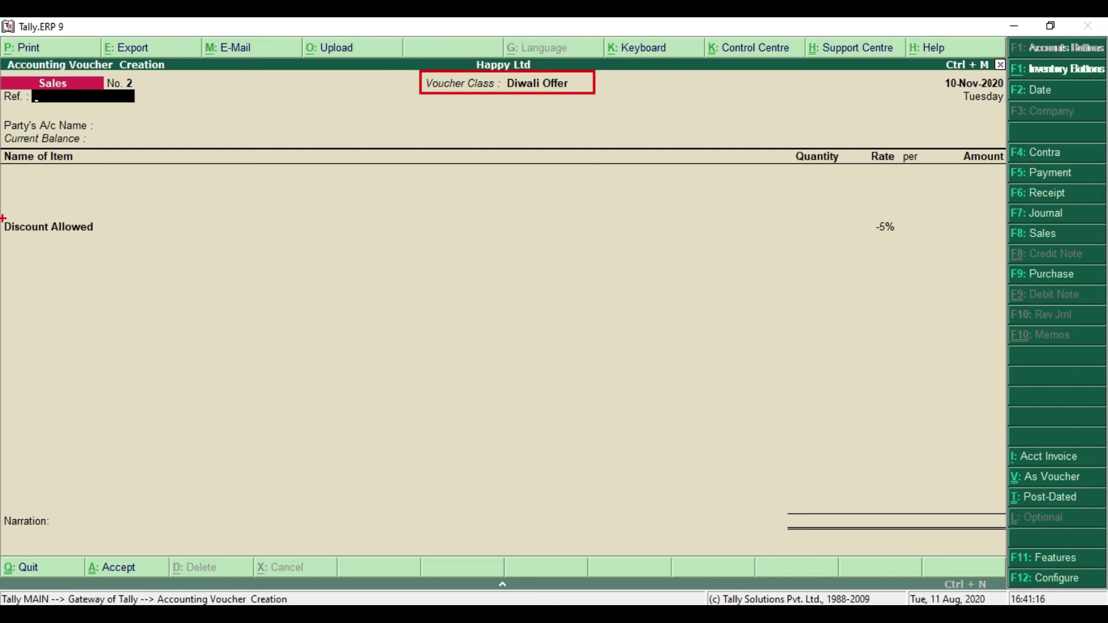
Step: Set the Sales voucher's class to Not Applicable and leave its reference blank
left_click_drag(1, 213, 119, 251)
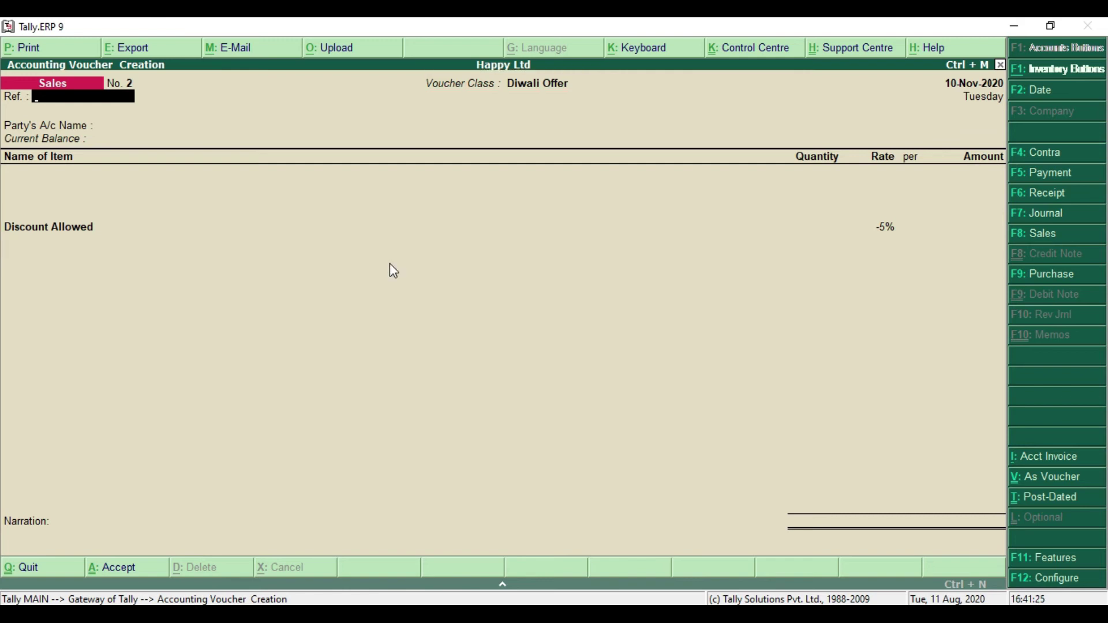
key("F8")
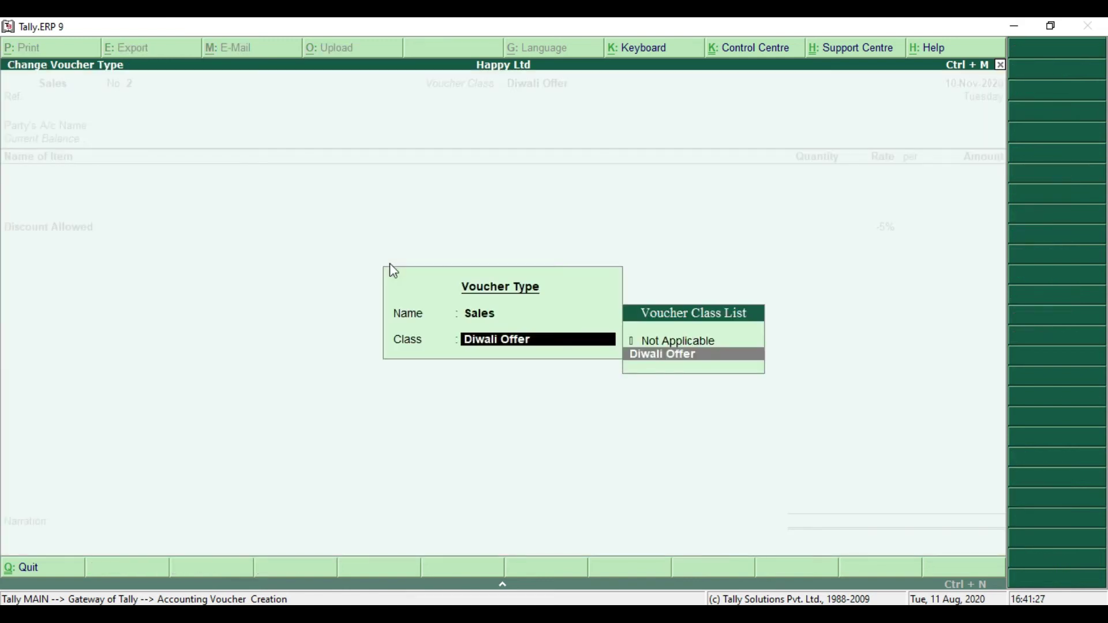
left_click(663, 340)
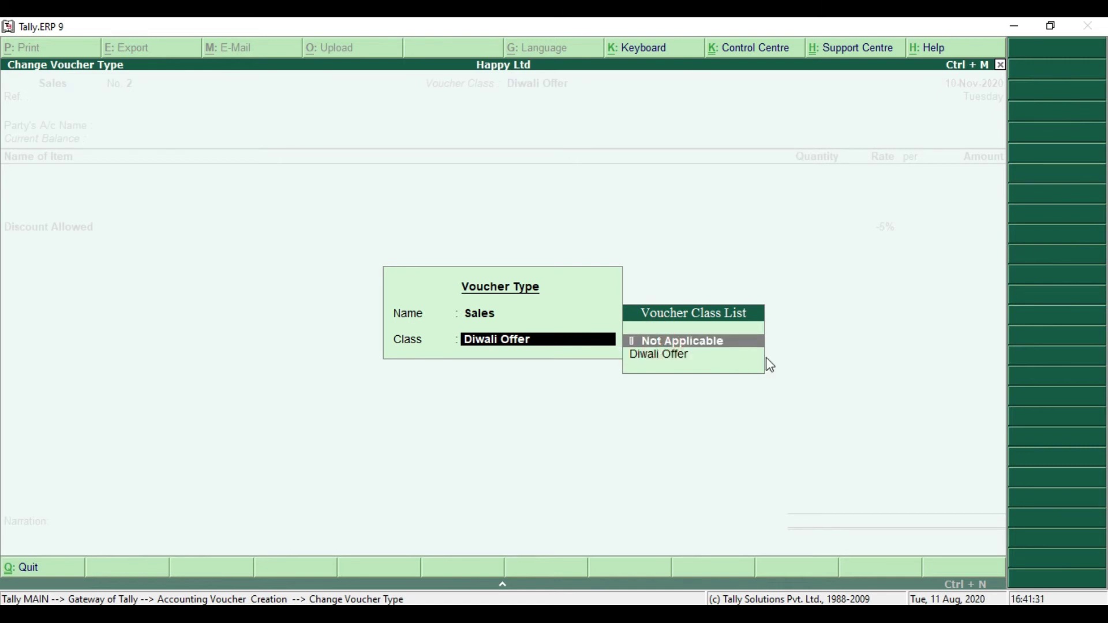
key("Return")
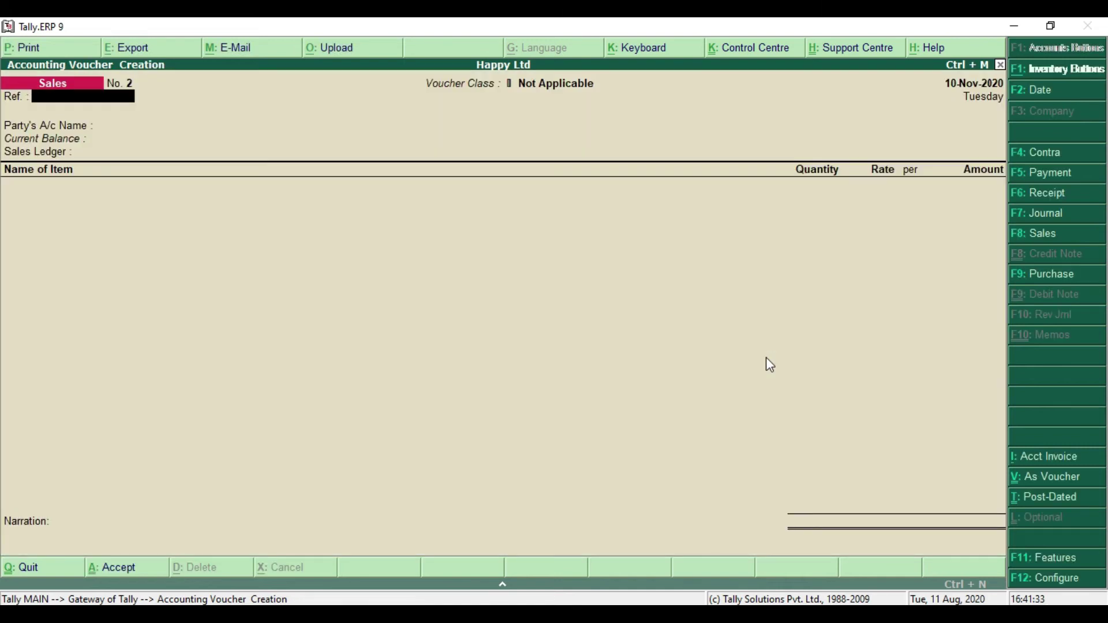
key("Return")
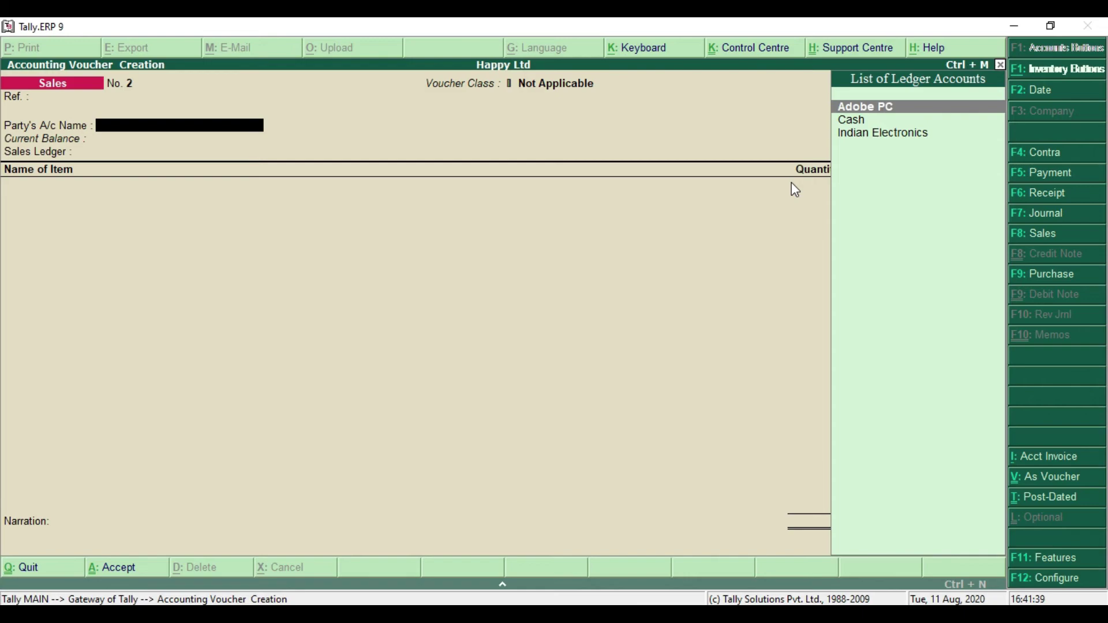
Step: Check the customer's name in the Voucher Class PDF, then start a new ledger in Tally.ERP 9 named DK Computer without an alias
key("alt+Tab")
left_click(819, 291)
left_click_drag(792, 291, 946, 289)
key("alt+Tab")
key("alt+c")
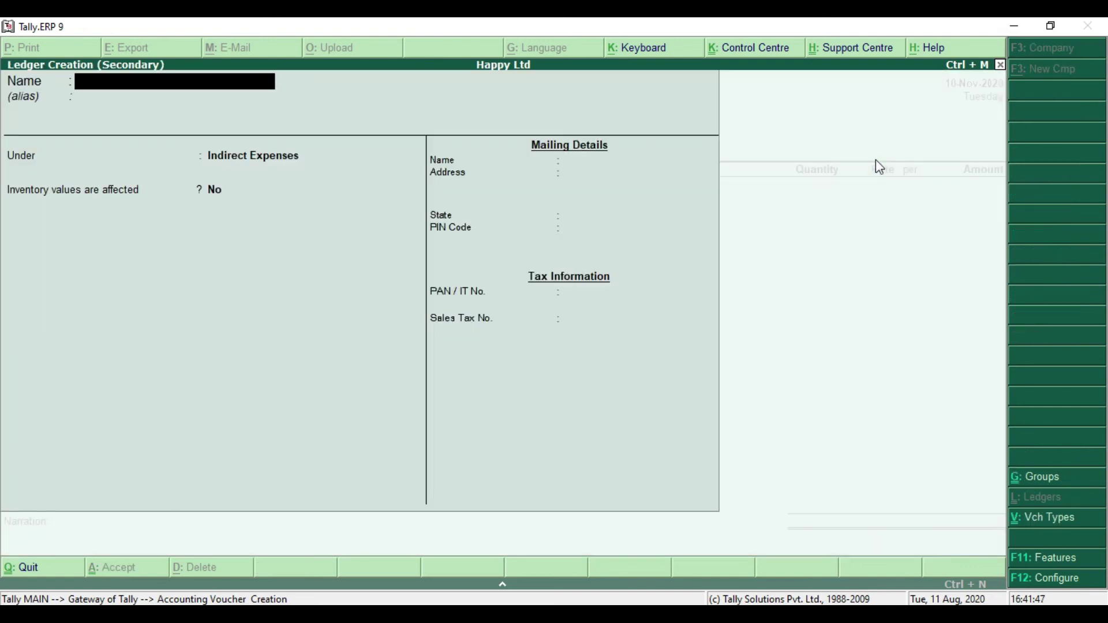
type("D")
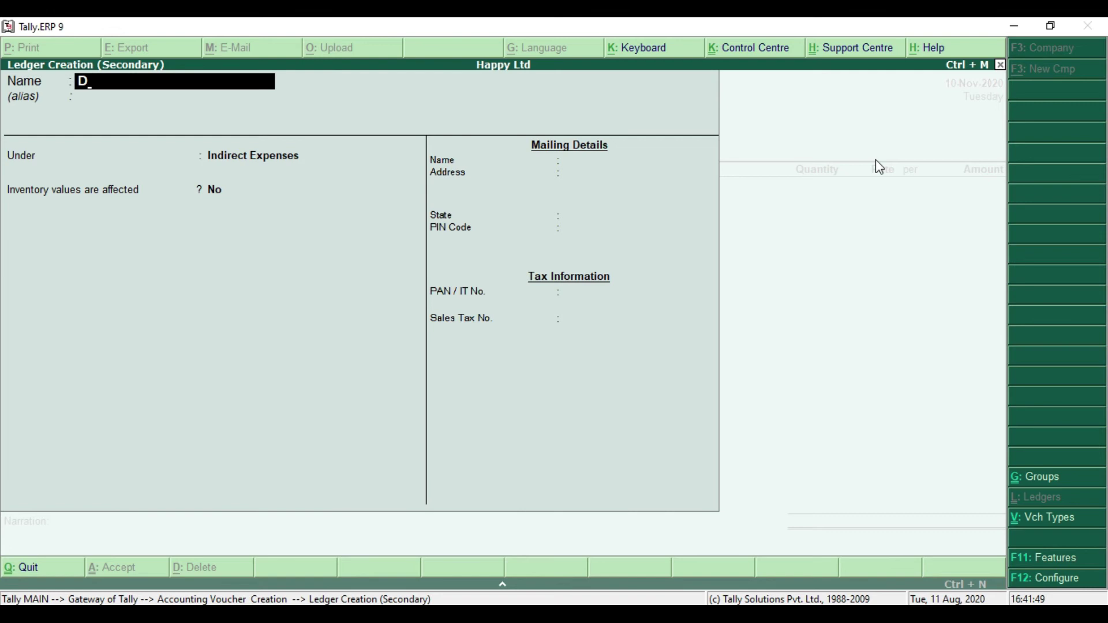
type("K Computer")
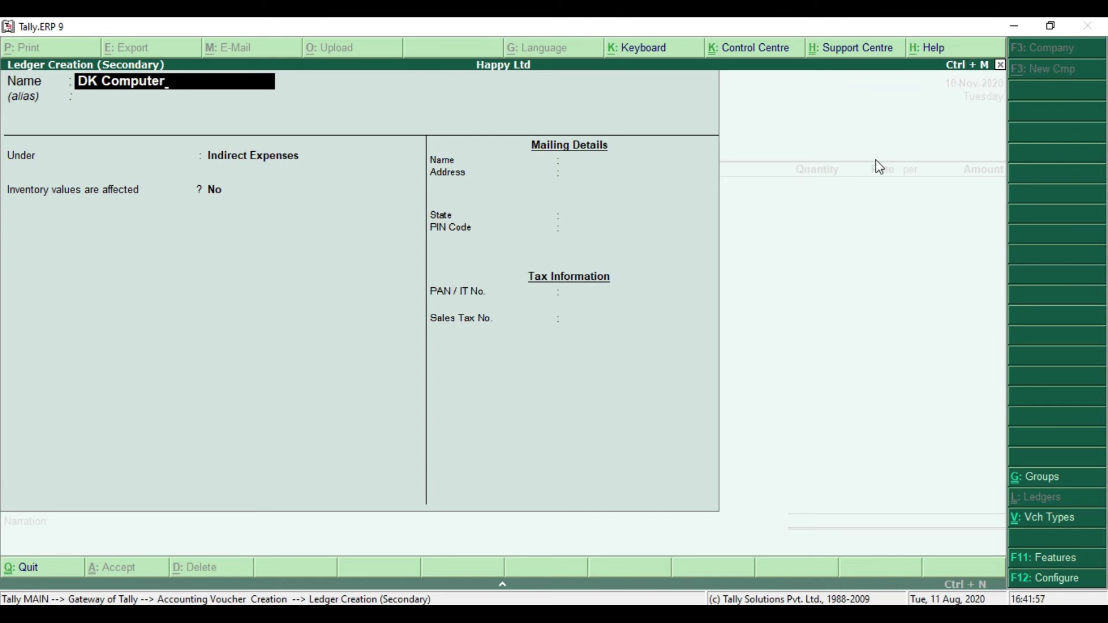
key("Return")
key("Return")
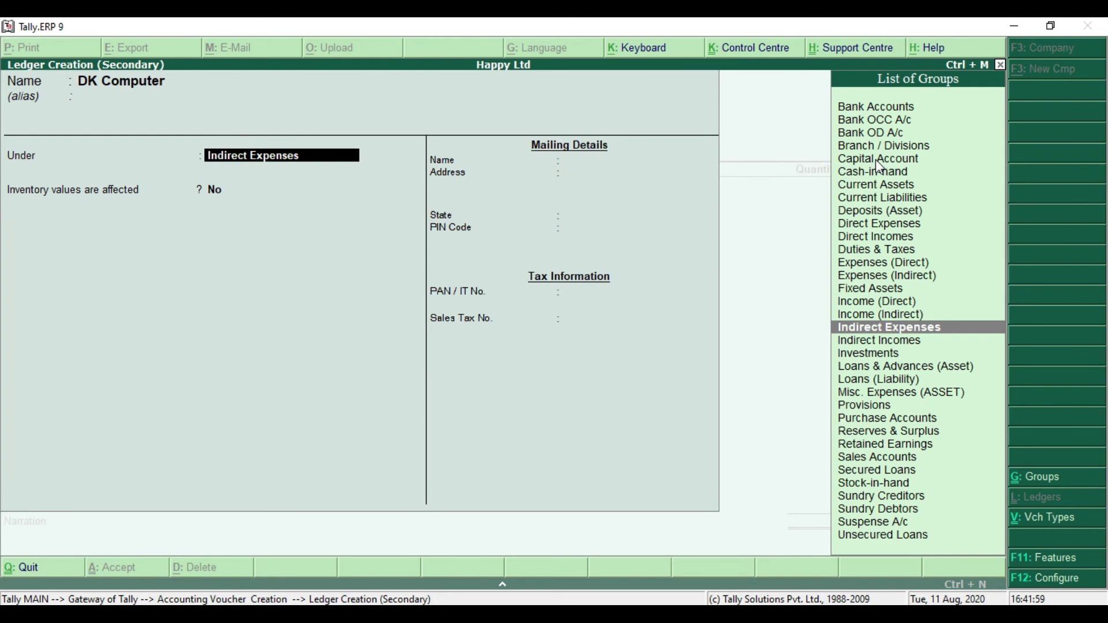
Step: Place the DK Computer ledger under Sundry Debtors, maintaining balances bill-by-bill with no default credit period
type("S")
key("Down")
key("Down")
key("Down")
key("Down")
key("Down")
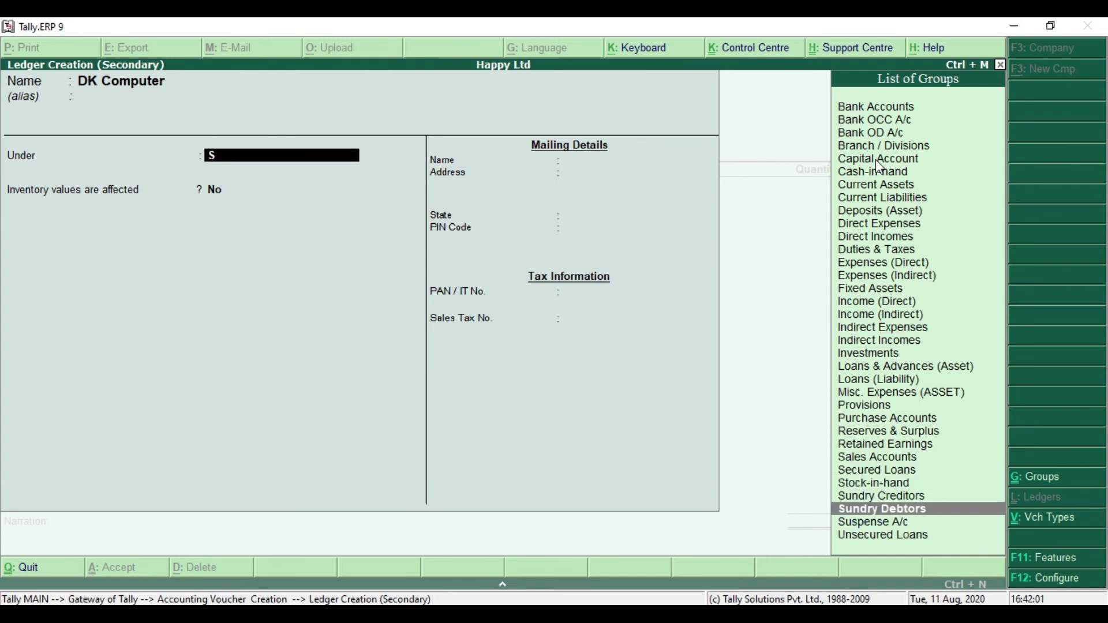
key("Return")
key("Return")
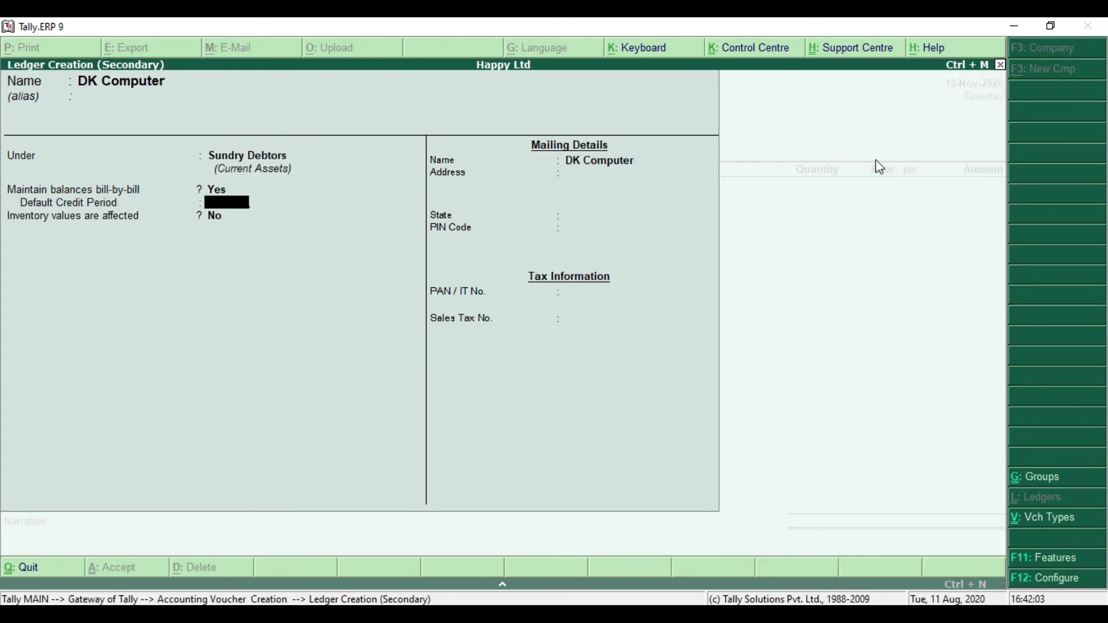
key("Return")
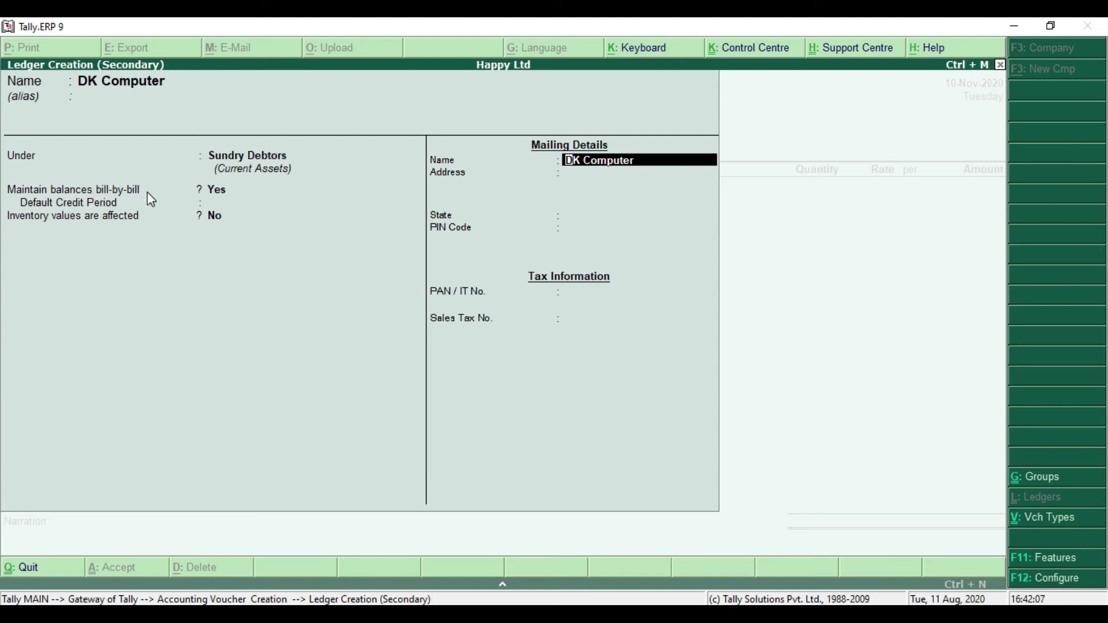
Step: Keep DK Computer as the mailing name, set the state to Not Applicable, leave the tax information blank and save the ledger
mouse_move(3, 183)
left_mouse_down()
mouse_move(246, 214)
mouse_move(247, 204)
left_mouse_up()
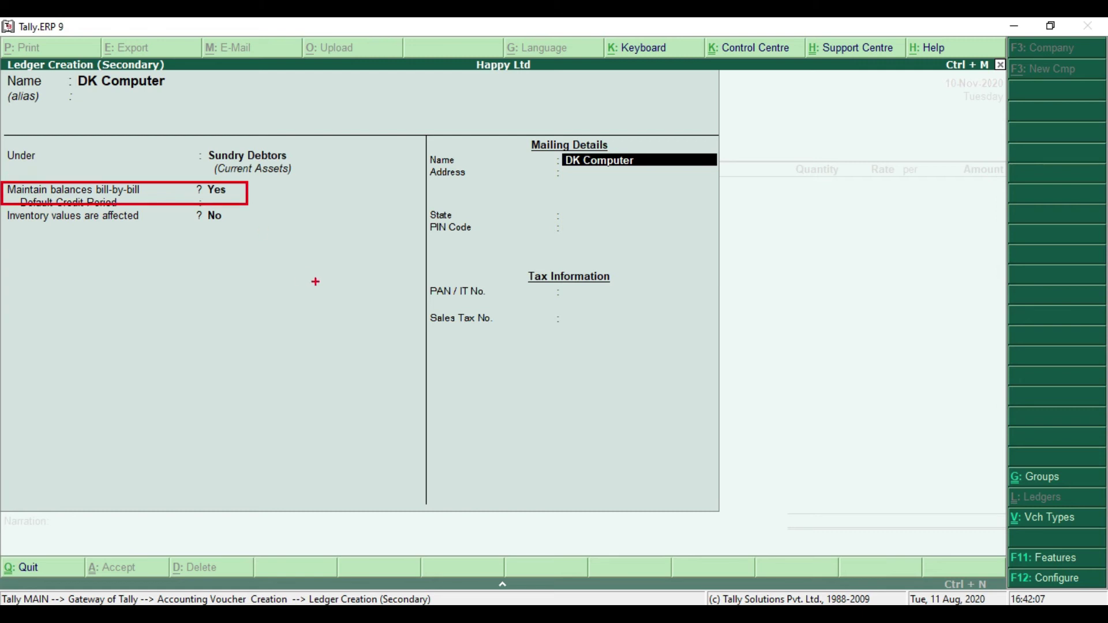
key("Return")
key("Return")
key("Return")
key("Return")
key("Return")
key("Return")
key("Return")
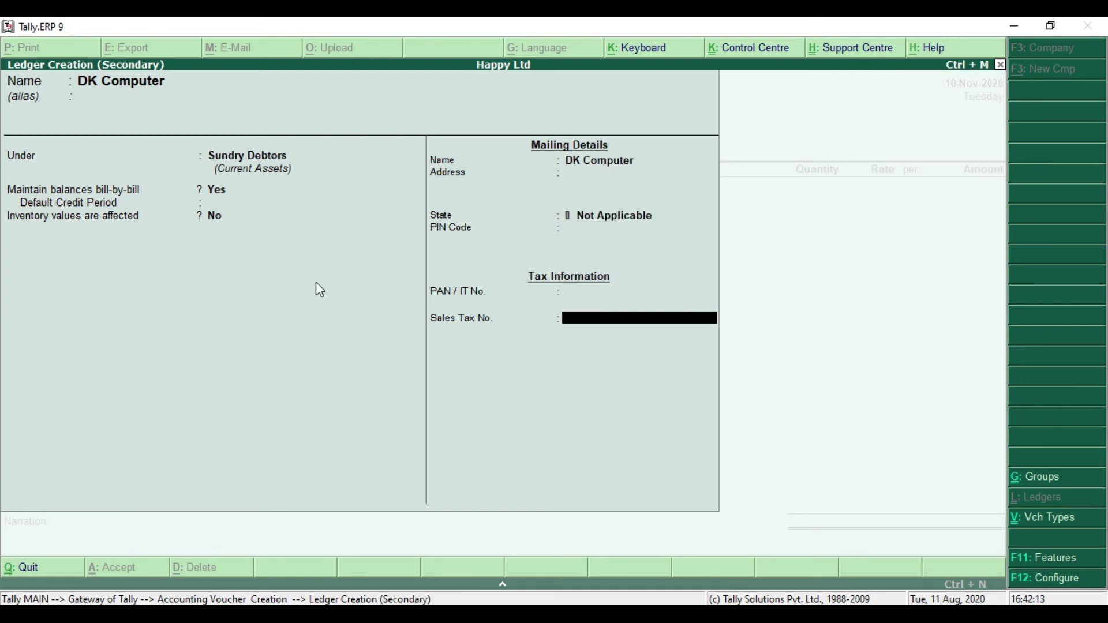
key("Return")
key("Return")
Step: Accept DK Computer's party details with the despatch and order fields blank, and choose Sale as the sales ledger
key("Return")
key("Return")
key("Return")
key("Return")
key("Return")
key("Return")
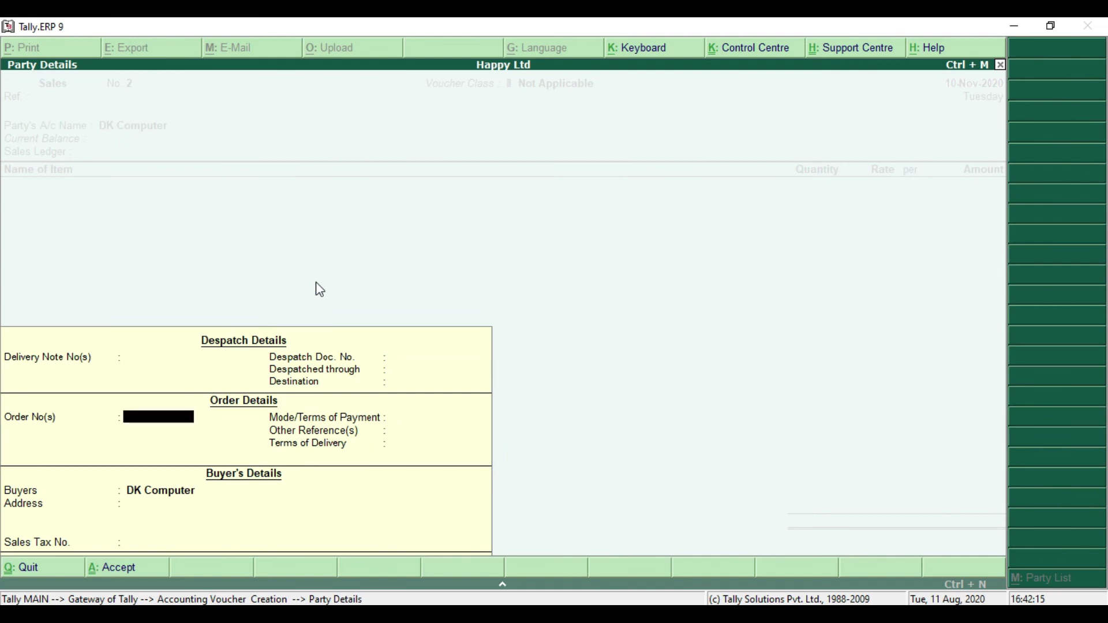
key("Return")
key("Return")
key("Return")
key("Return")
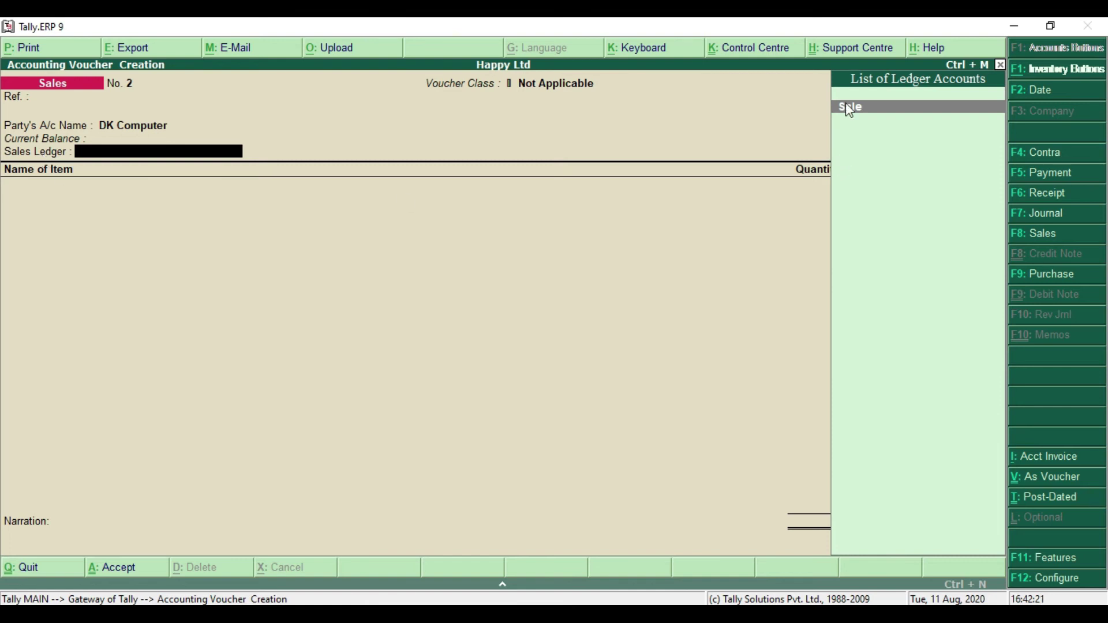
left_click(862, 112)
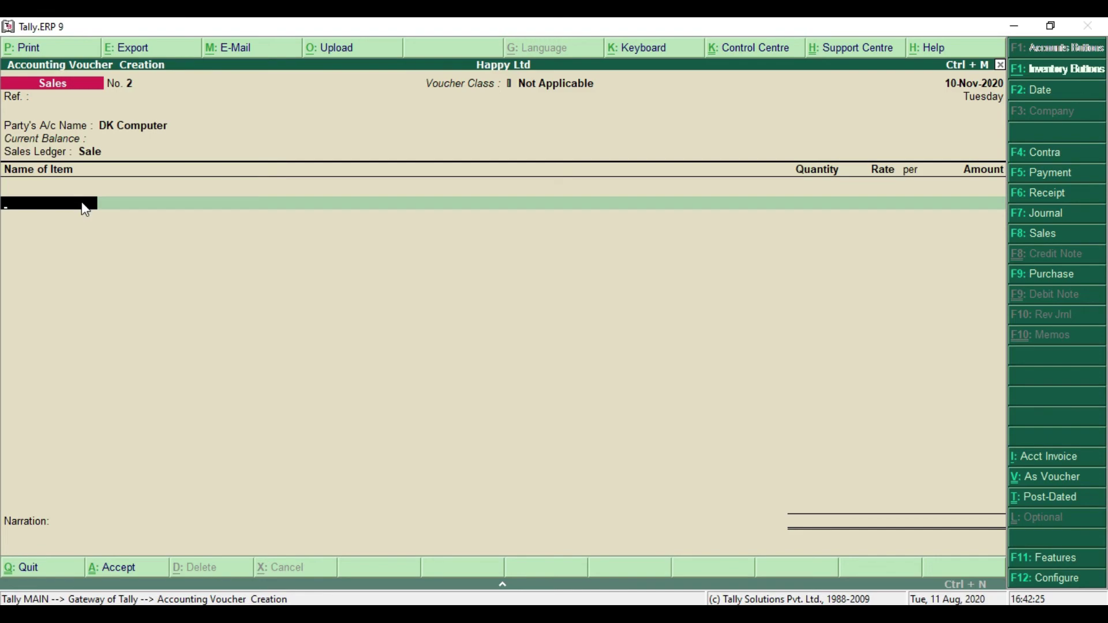
Step: Check the item and rate of the 12-Nov-2020 sale in the PDF, and select LG TV 55" as the item in the Tally voucher
key("alt+Tab")
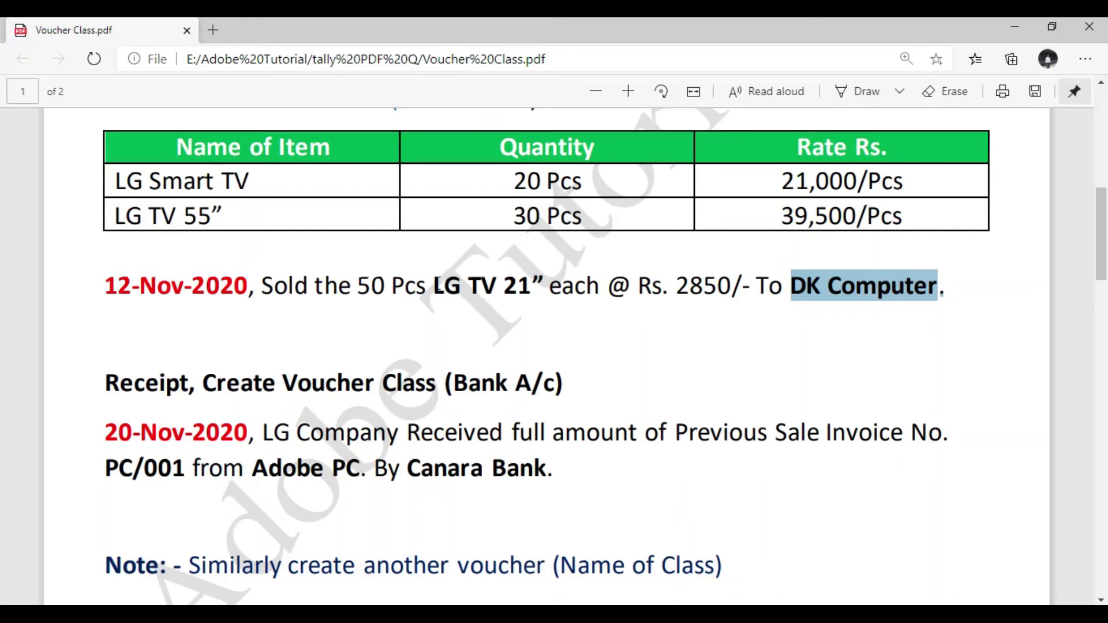
left_click_drag(434, 286, 526, 287)
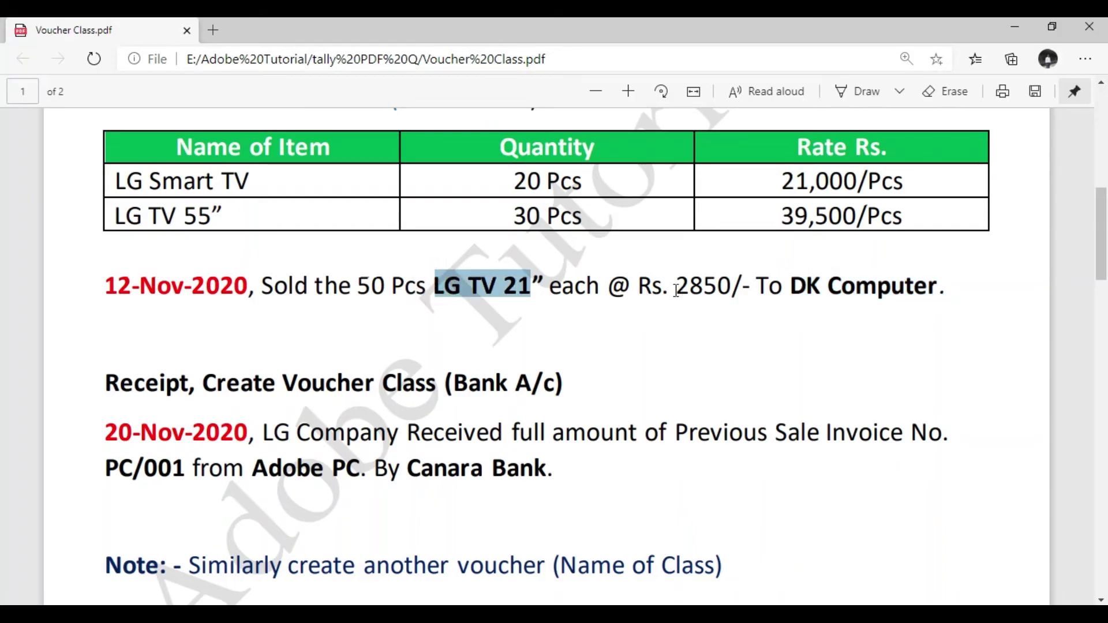
left_click_drag(674, 288, 697, 290)
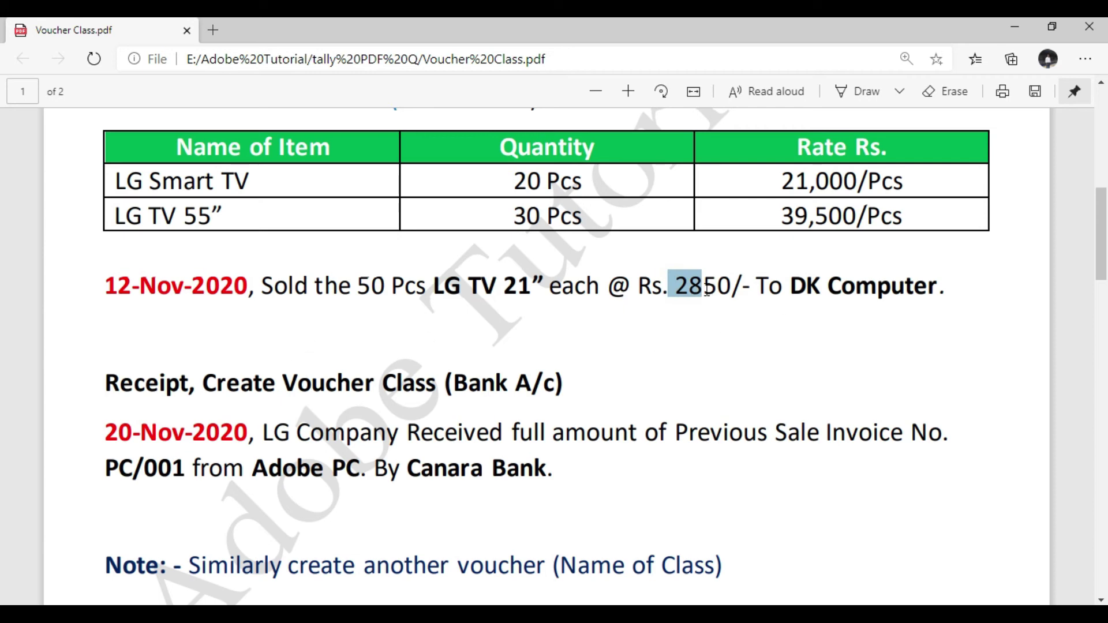
key("alt+Tab")
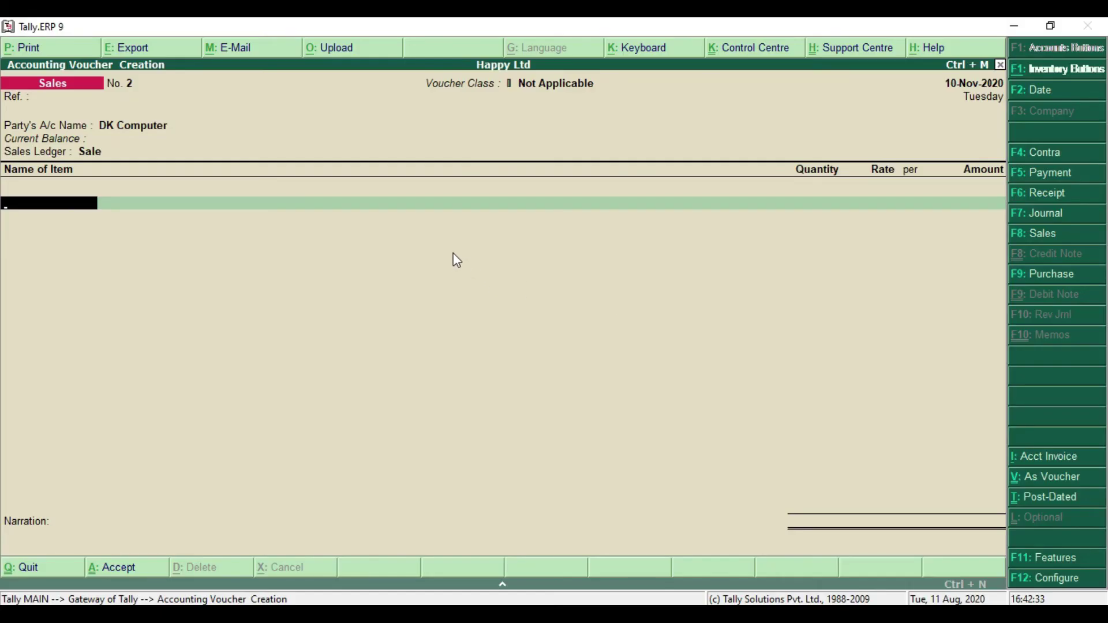
type("L")
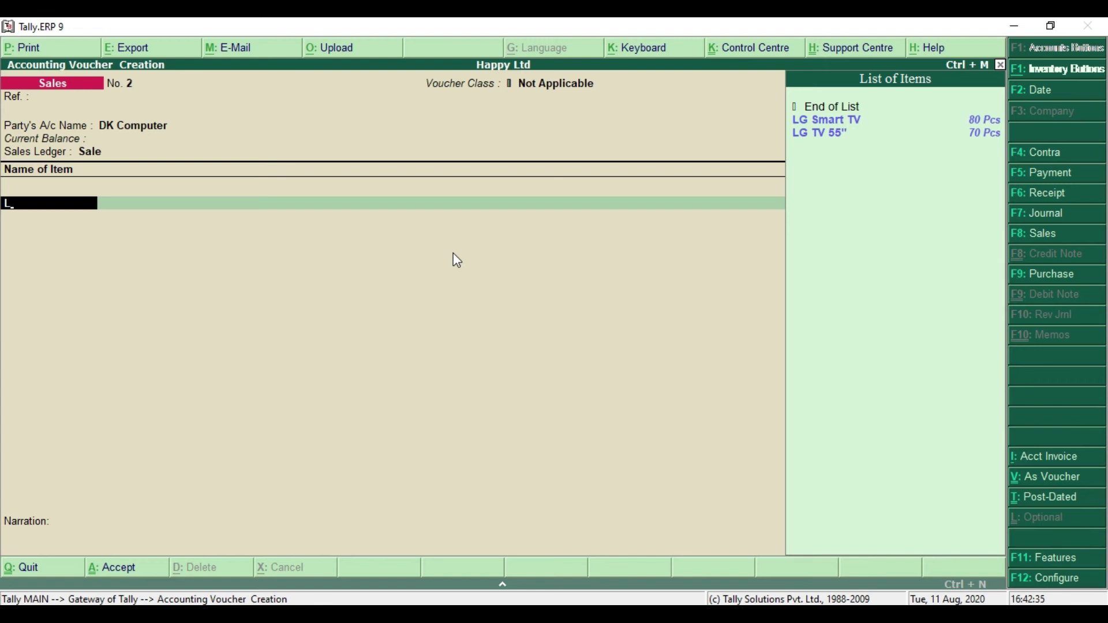
key("Down")
key("Down")
key("Return")
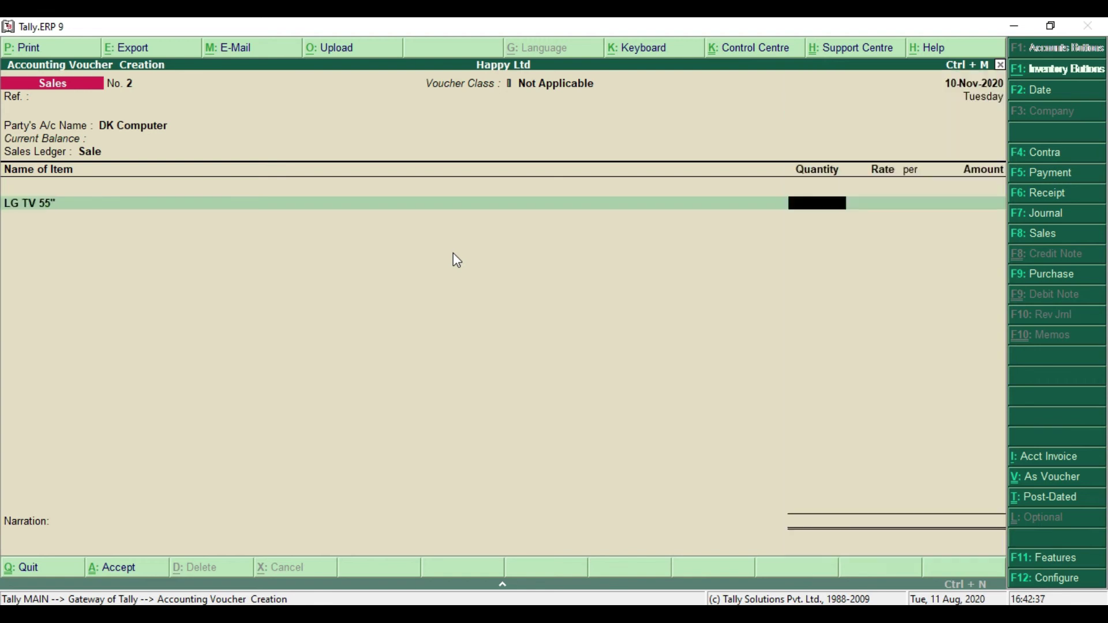
Step: Enter 50 Pcs at a rate of 2,850 for the LG TV 55" and end the item and additional ledger lists
type("50")
key("Return")
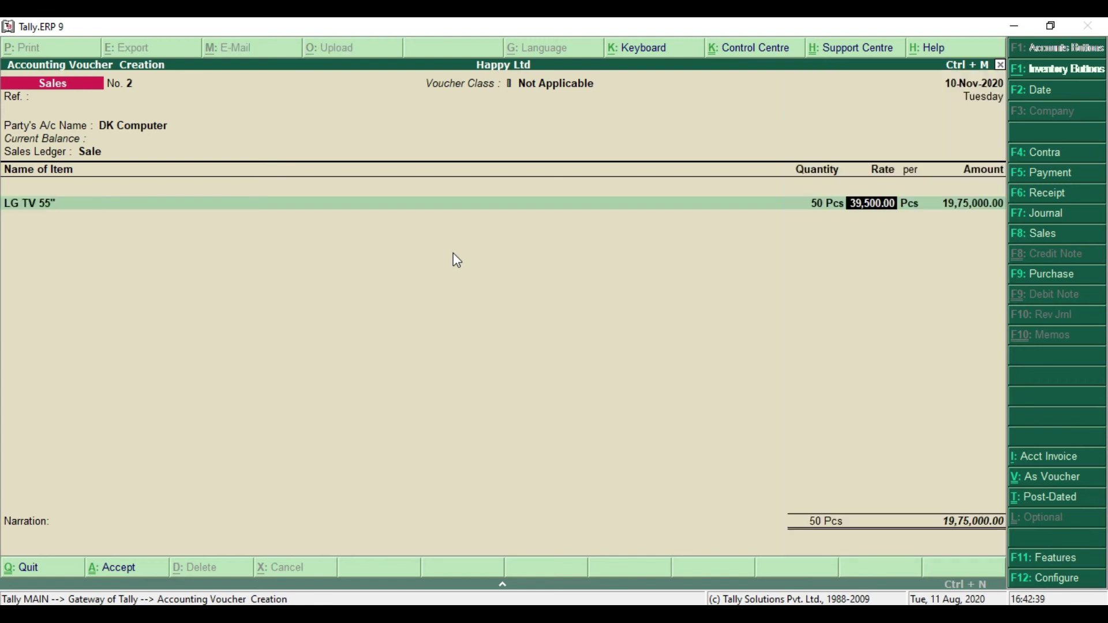
type("2,850")
key("Return")
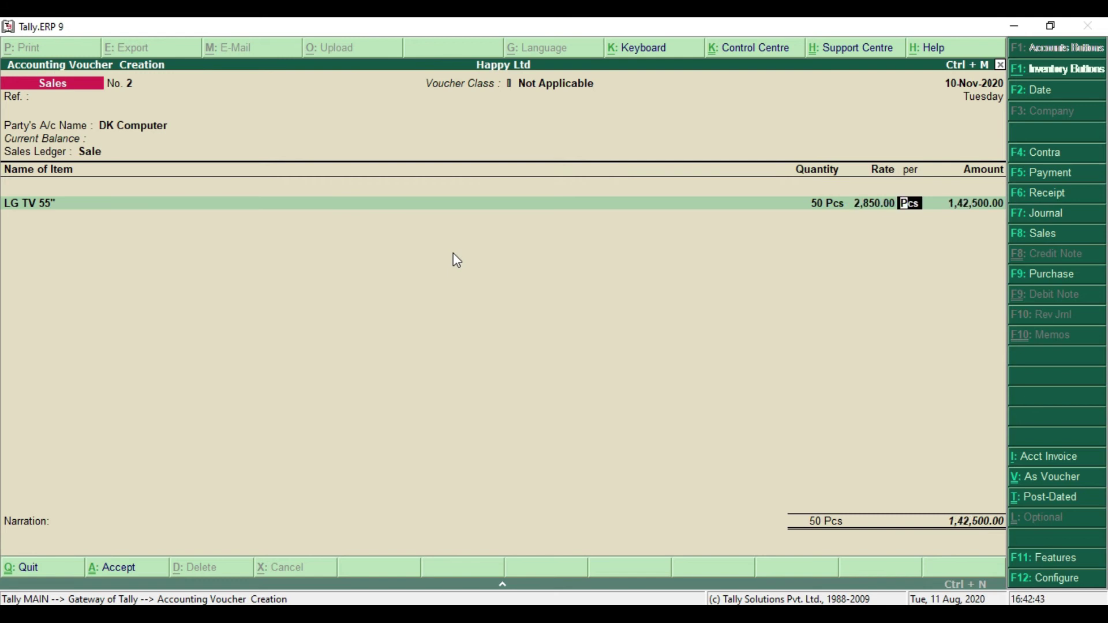
key("Return")
key("Return")
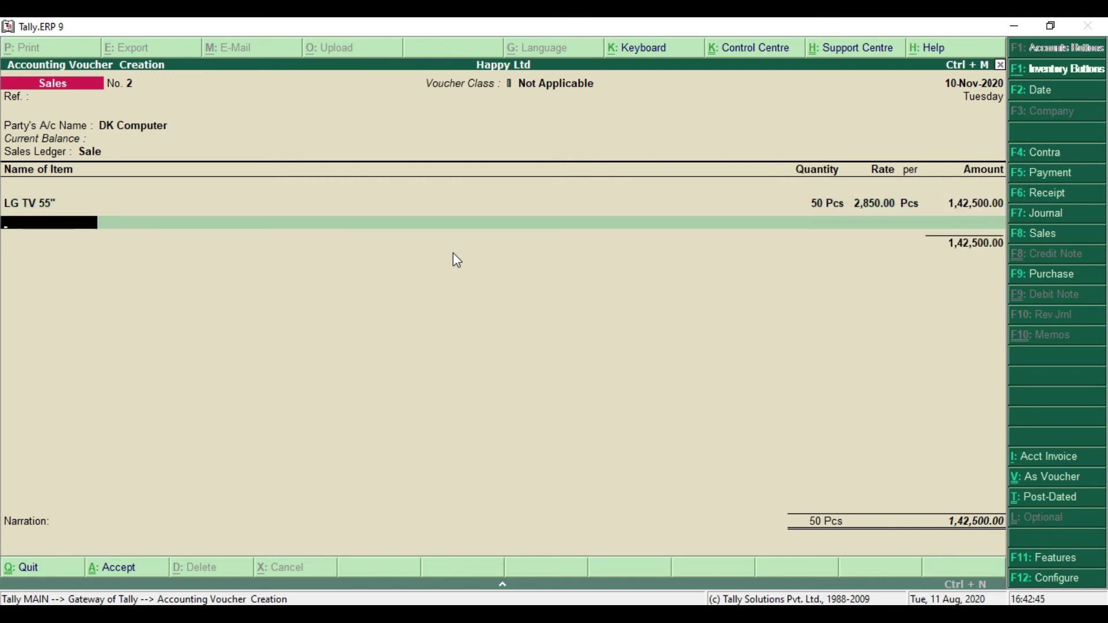
key("Return")
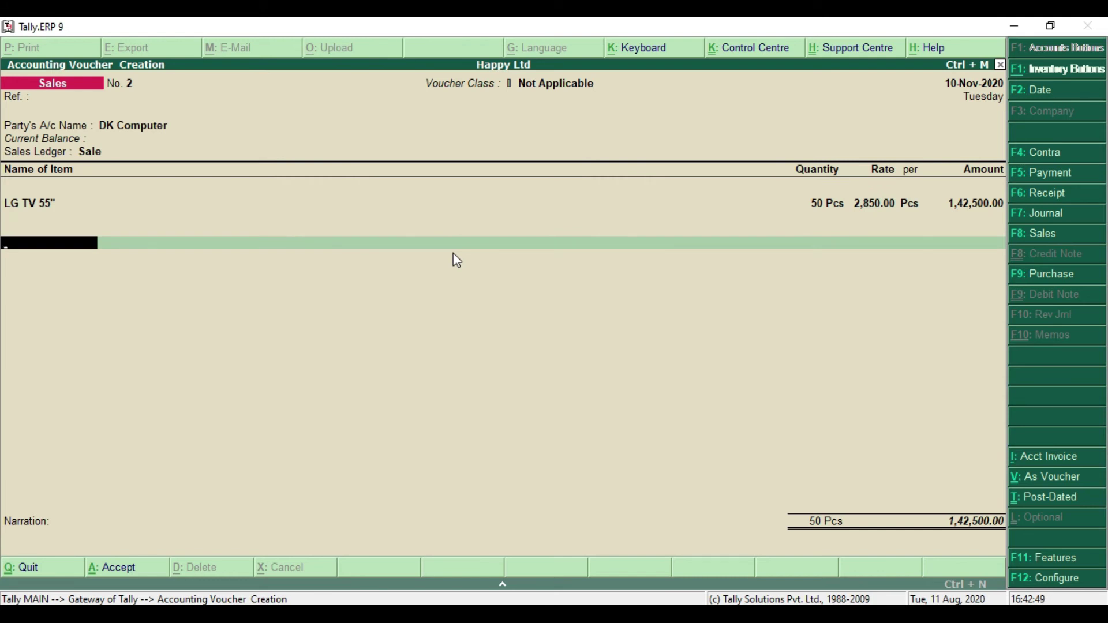
key("Return")
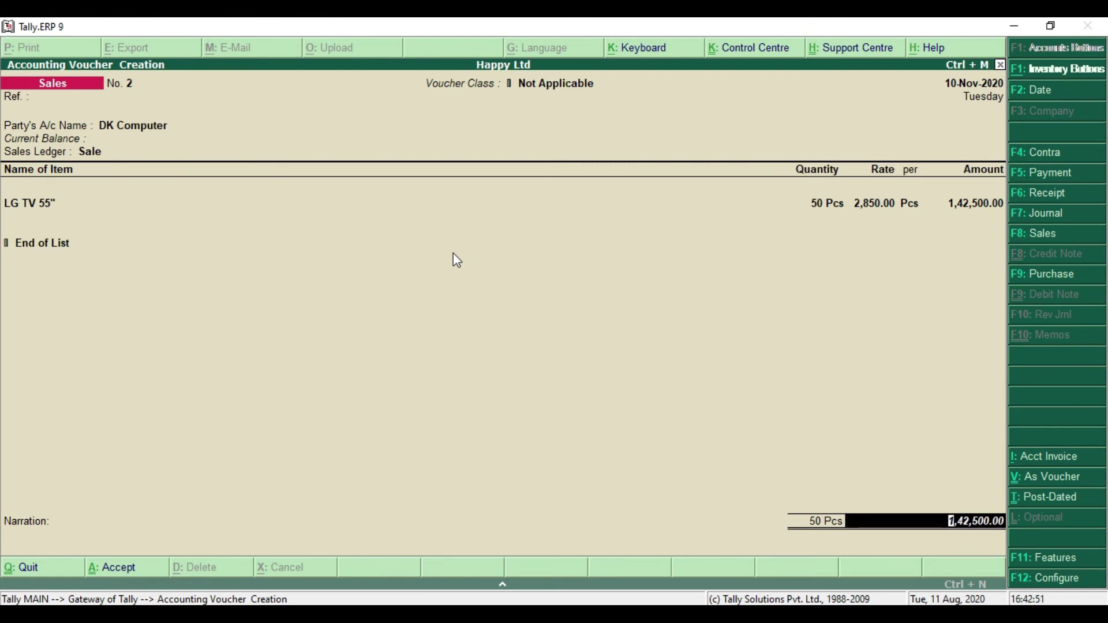
Step: Record DK Computer's bill-wise details as a New Ref named DKC, with the due date blank and the full amount accepted
key("Return")
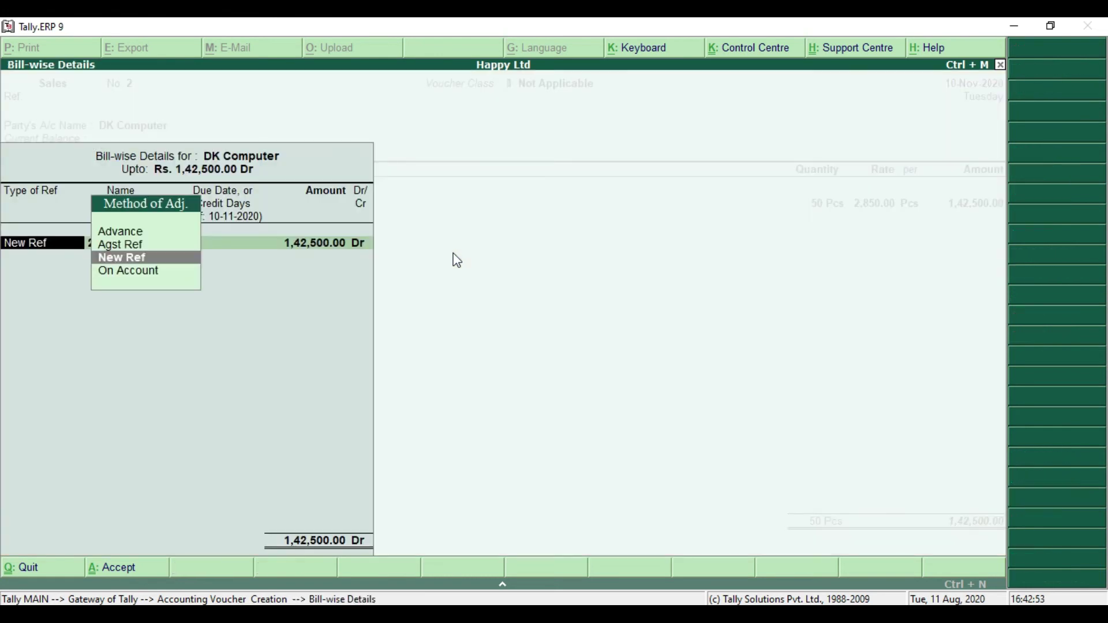
key("Return")
key("alt+Tab")
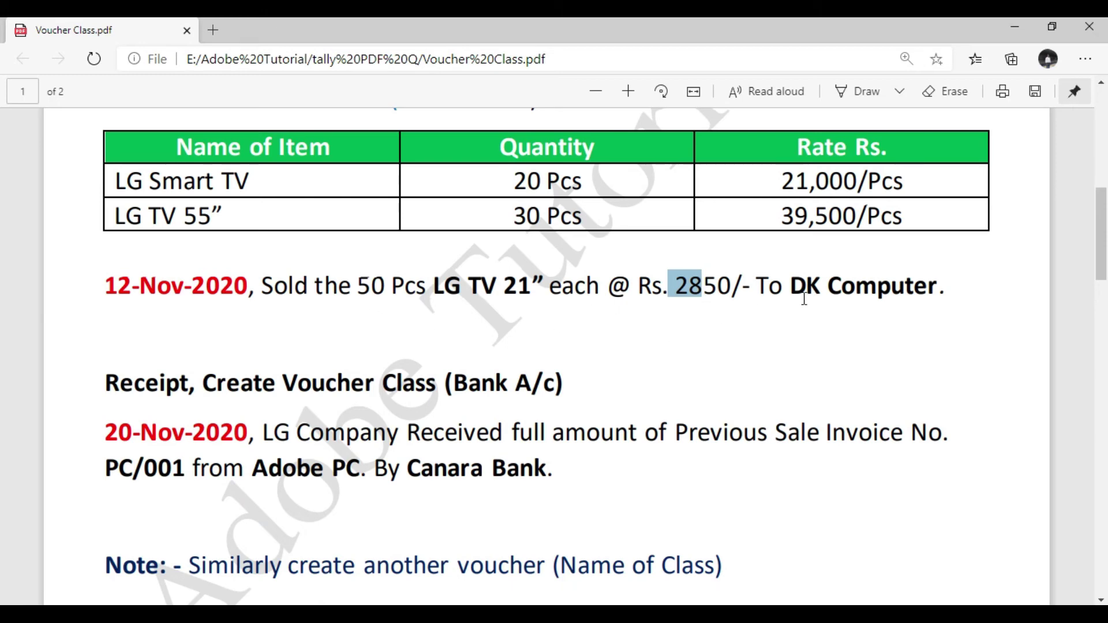
key("alt+Tab")
type("DKC")
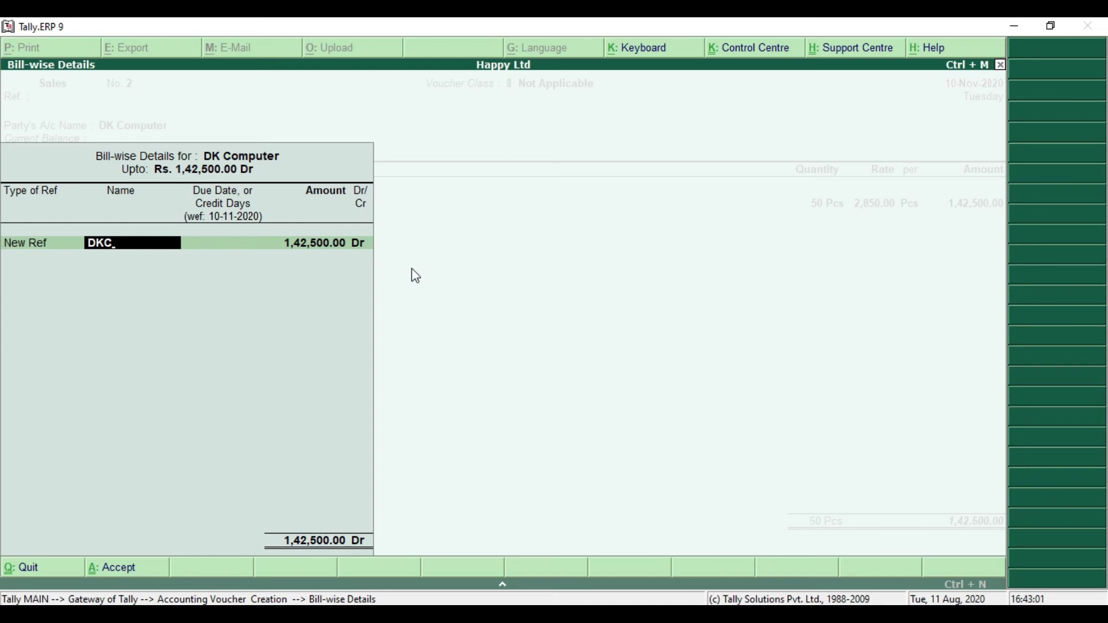
key("Return")
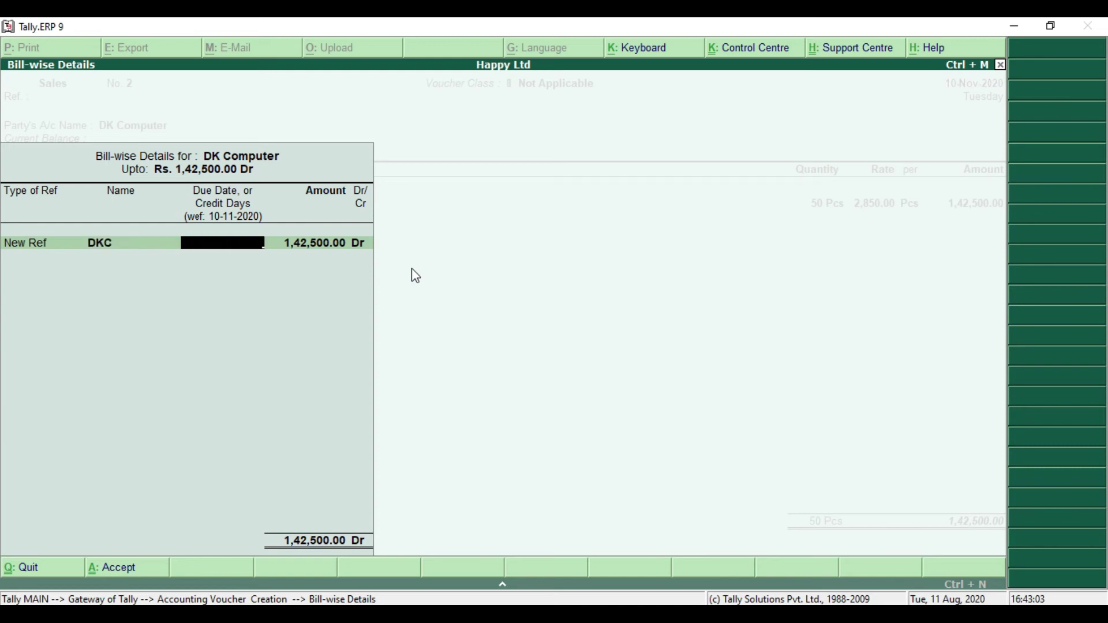
key("Return")
key("Return")
key("Return")
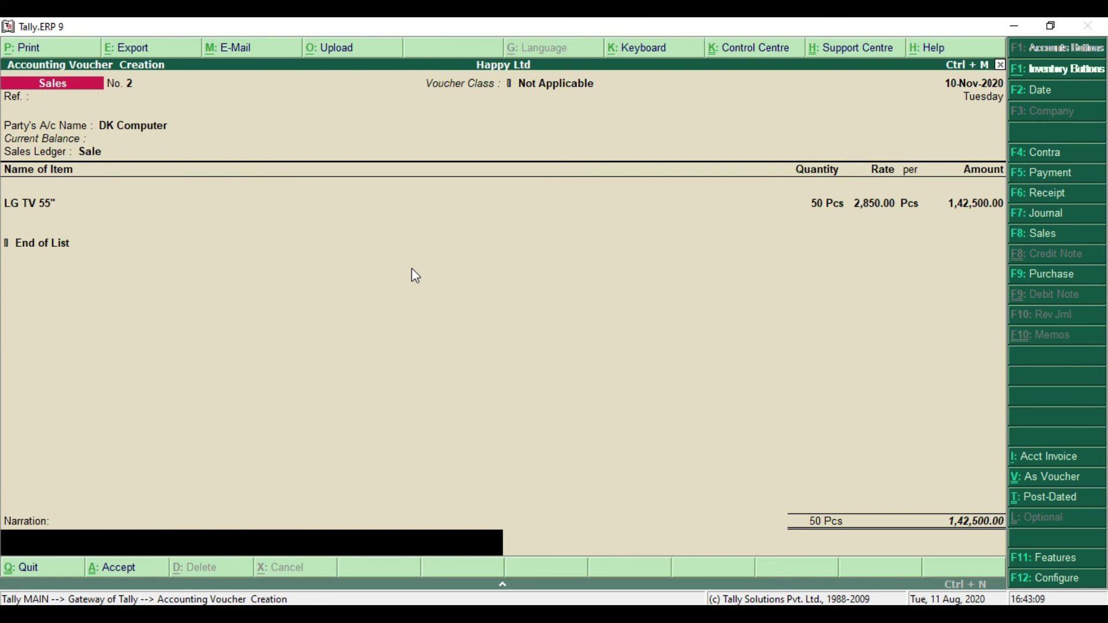
Step: Leave the narration blank, save the DK Computer sales voucher, and exit to the Gateway of Tally
key("Return")
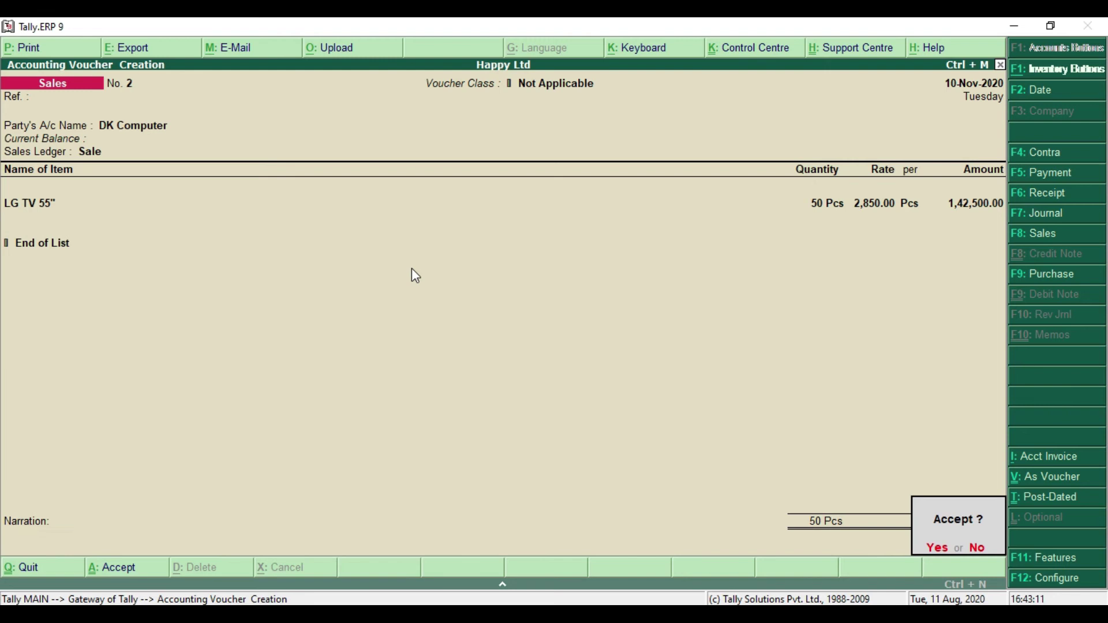
key("Return")
key("Escape")
key("Return")
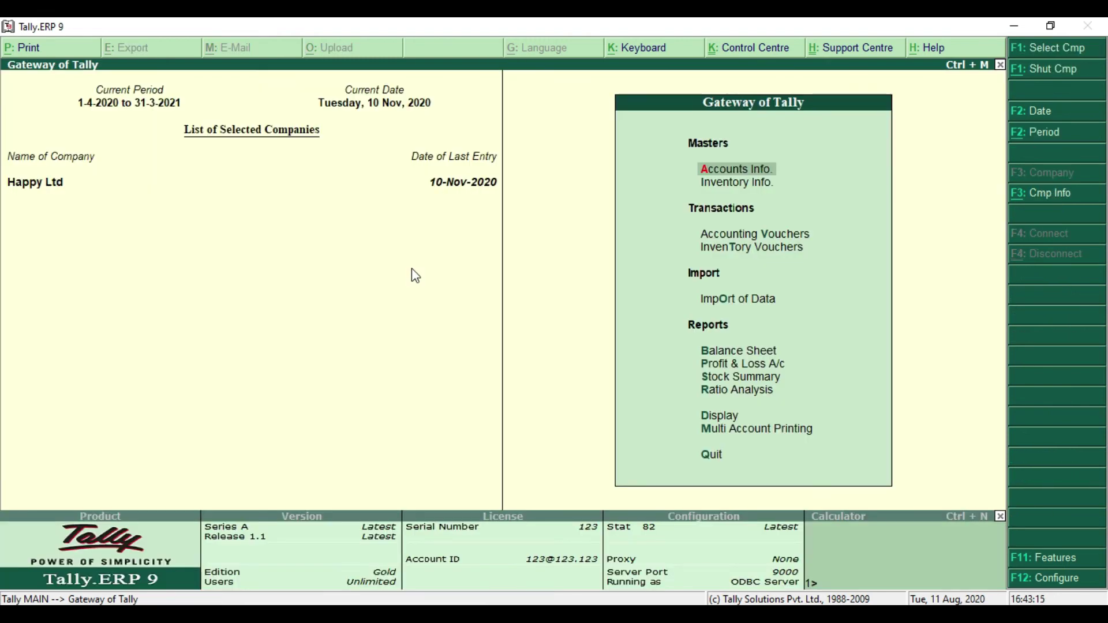
Step: Switch to the Voucher Class PDF and read the Receipt voucher class task and the 20-Nov-2020 receipt transaction
key("alt+Tab")
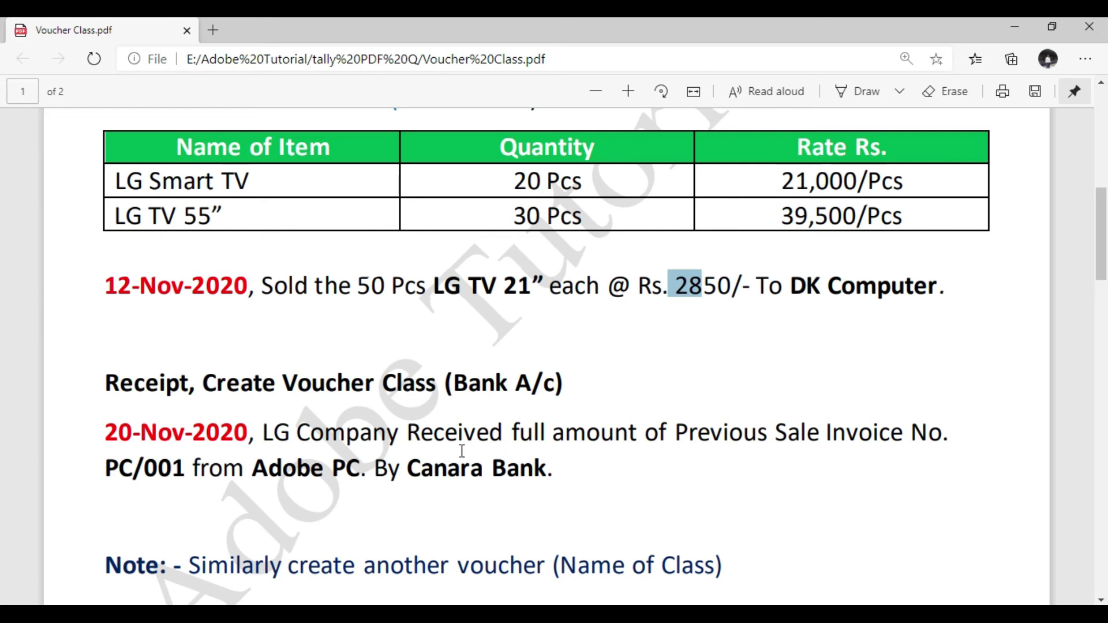
scroll(476, 424, "down", 1)
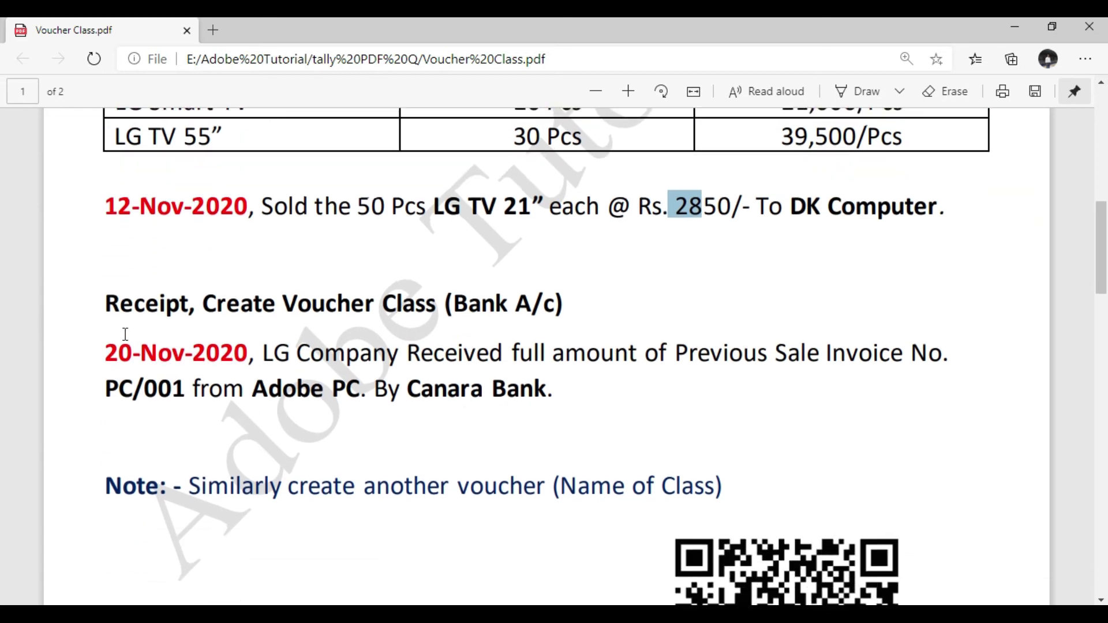
scroll(248, 326, "down", 1)
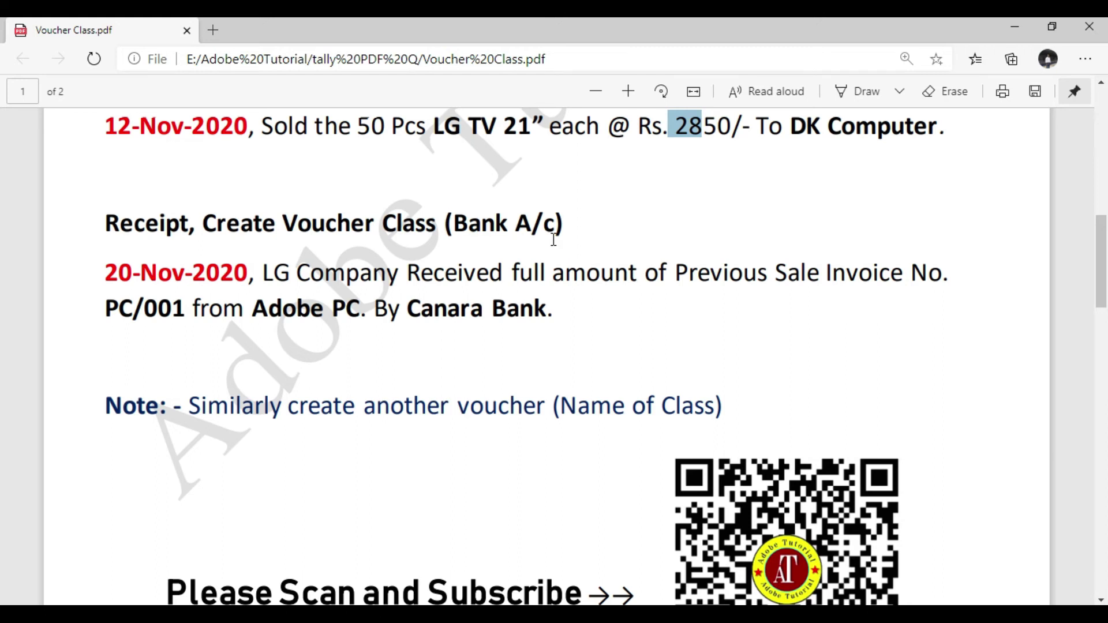
left_click_drag(101, 232, 569, 231)
Step: Switch to Tally.ERP 9 and open the Receipt voucher type of Happy Ltd for alteration
key("alt+Tab")
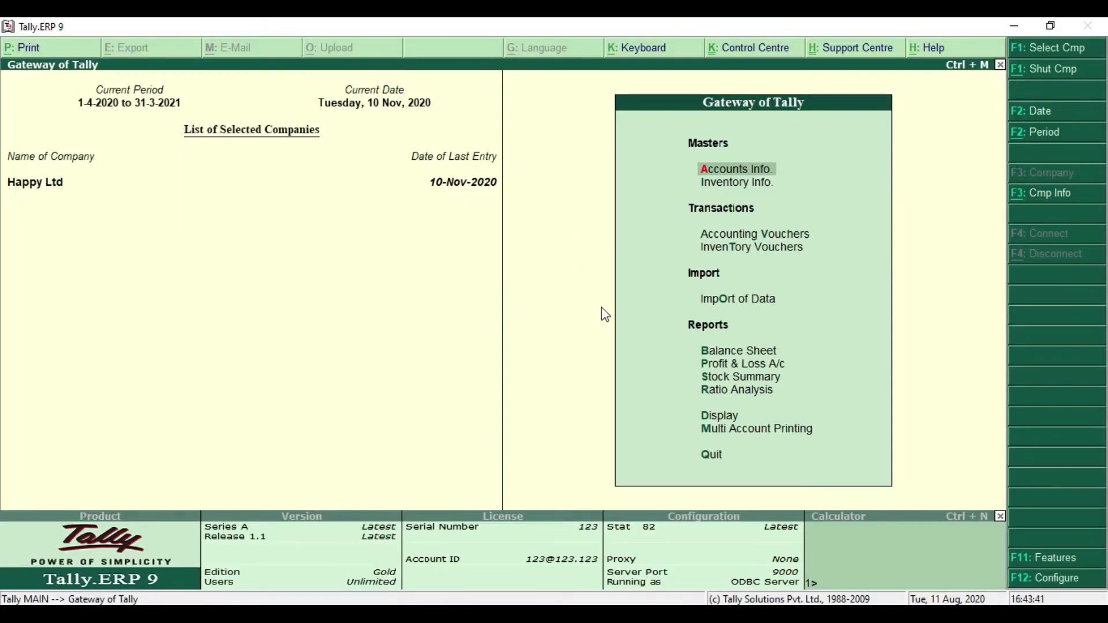
left_click(794, 180)
key("Down")
key("Down")
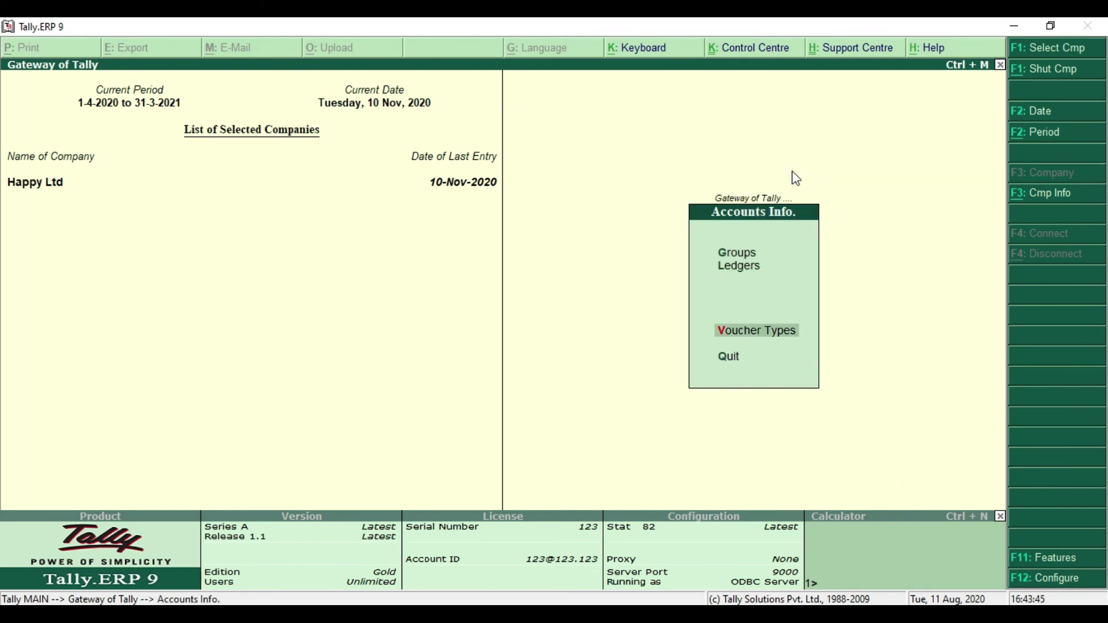
left_click(804, 335)
key("Down")
key("Down")
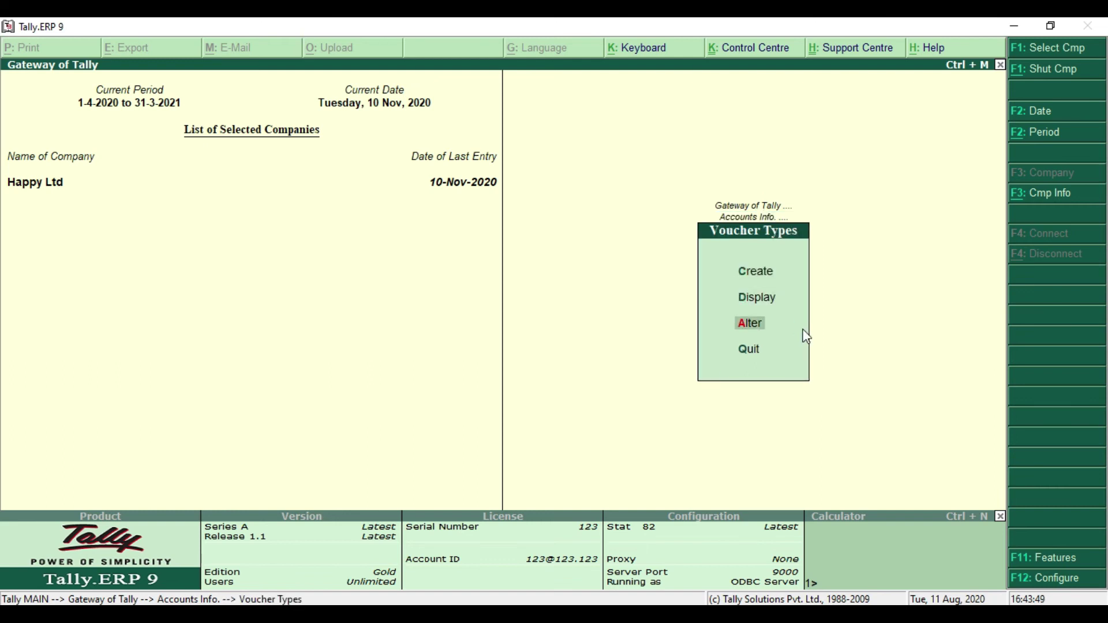
key("Return")
type("R")
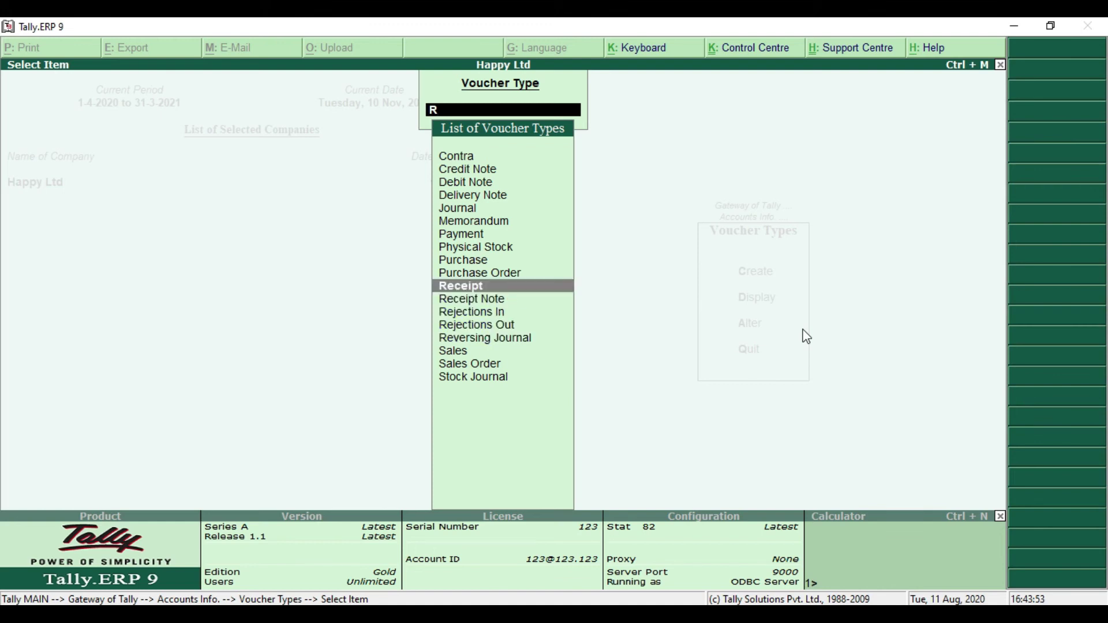
mouse_move(418, 276)
left_mouse_down()
mouse_move(501, 295)
mouse_move(589, 295)
left_mouse_up()
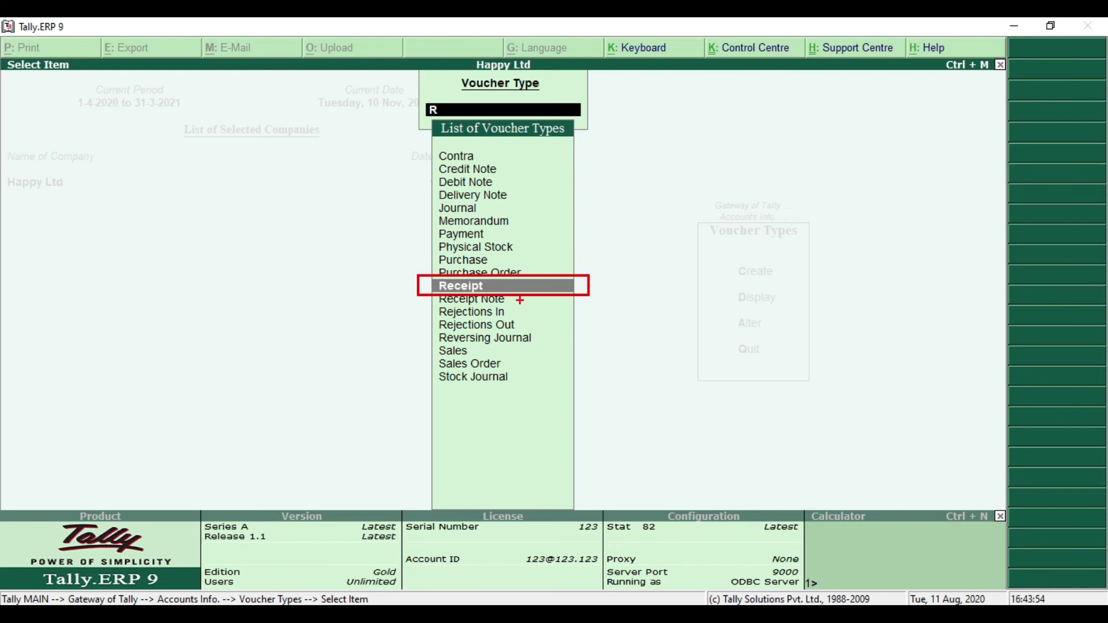
key("Return")
Step: Keep the Receipt voucher type's general and printing settings and add a voucher class named Bank A/c
key("Return")
key("Return")
key("Return")
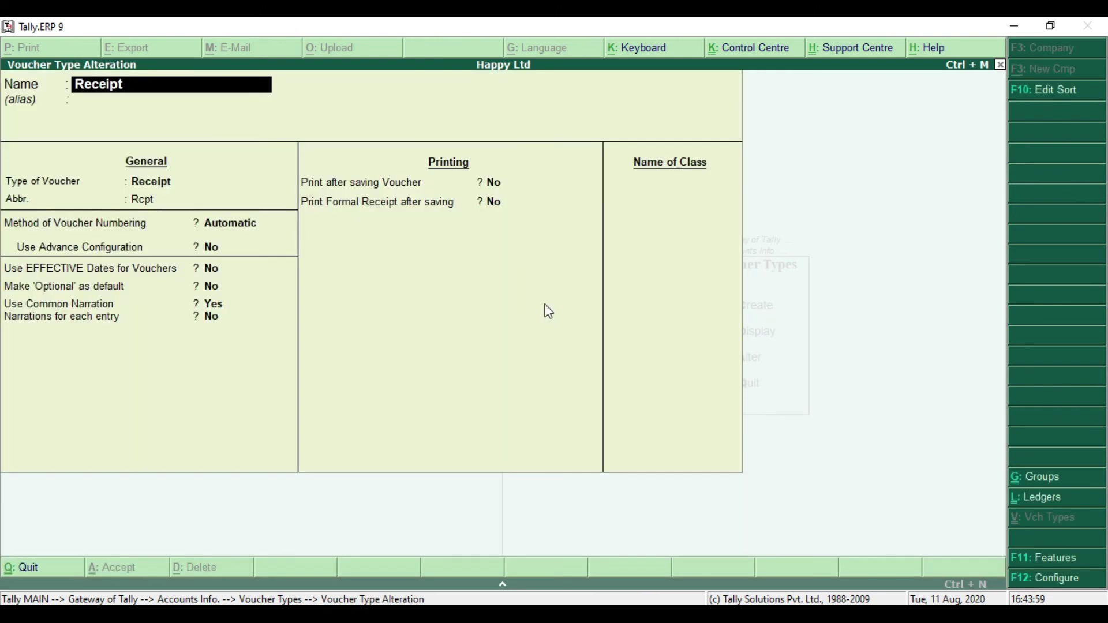
key("Return")
key("Return")
key("Return")
key("Return")
key("Return")
key("Return")
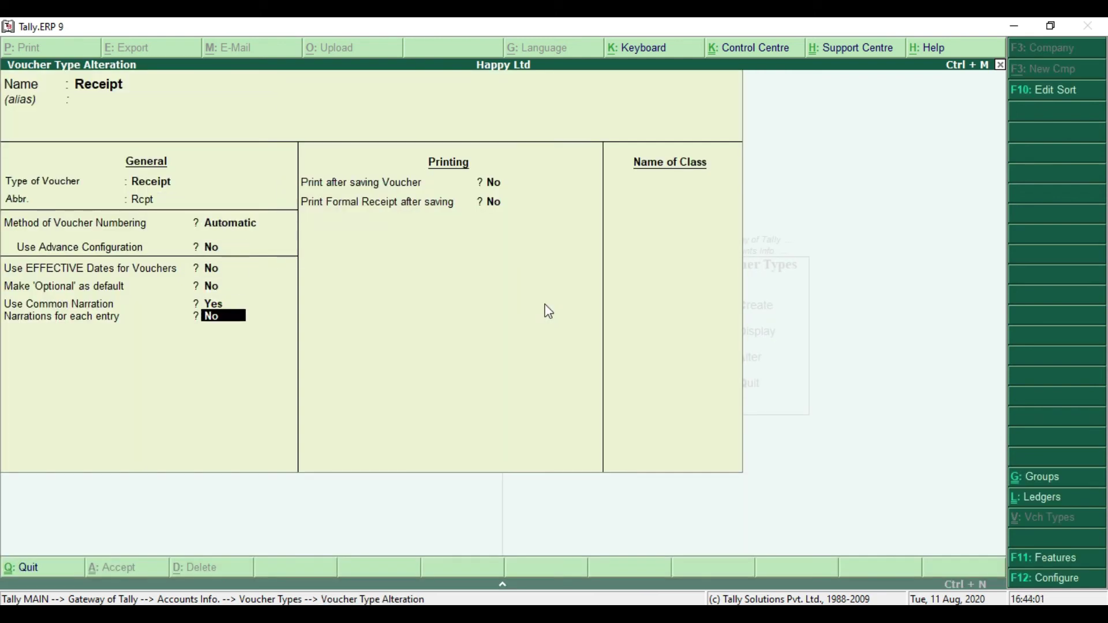
key("Return")
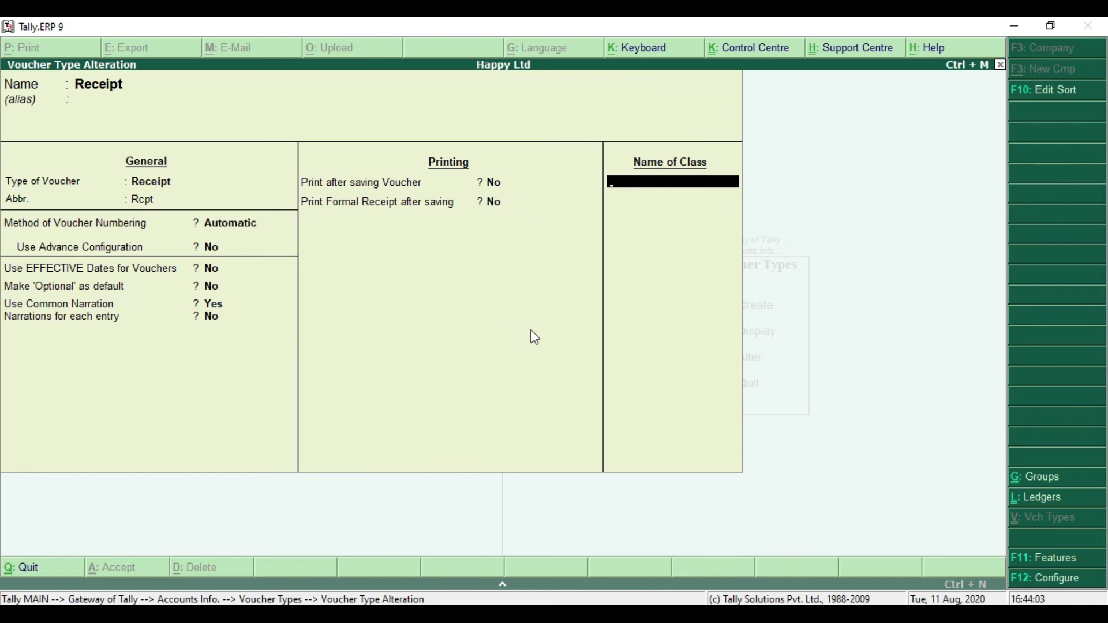
key("ctrl+2")
mouse_move(594, 147)
left_mouse_down()
mouse_move(718, 200)
mouse_move(763, 205)
left_mouse_up()
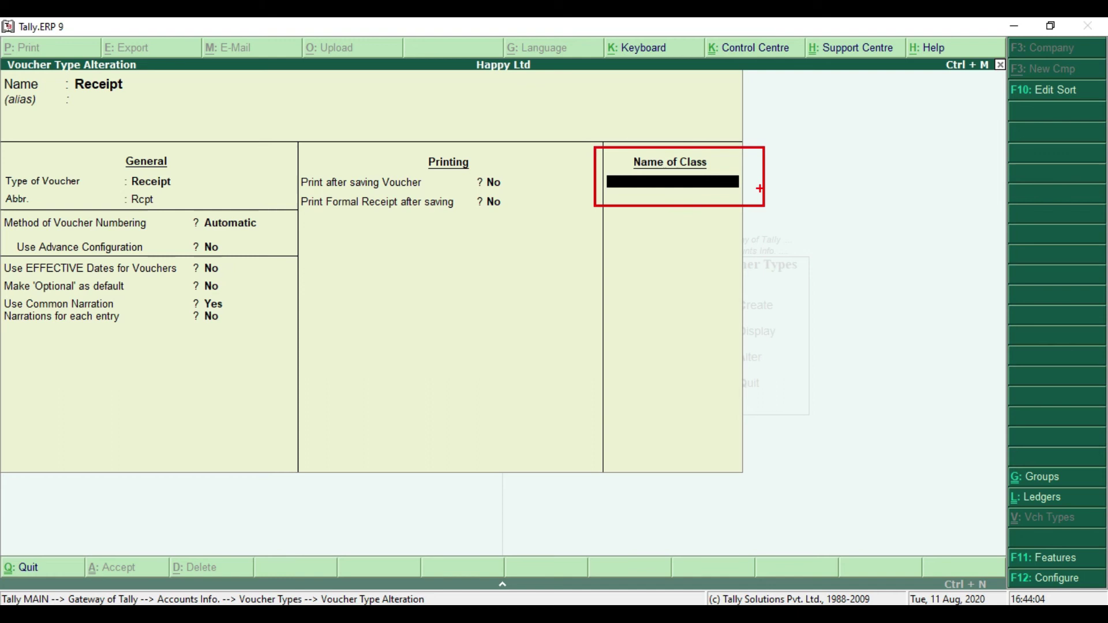
key("Escape")
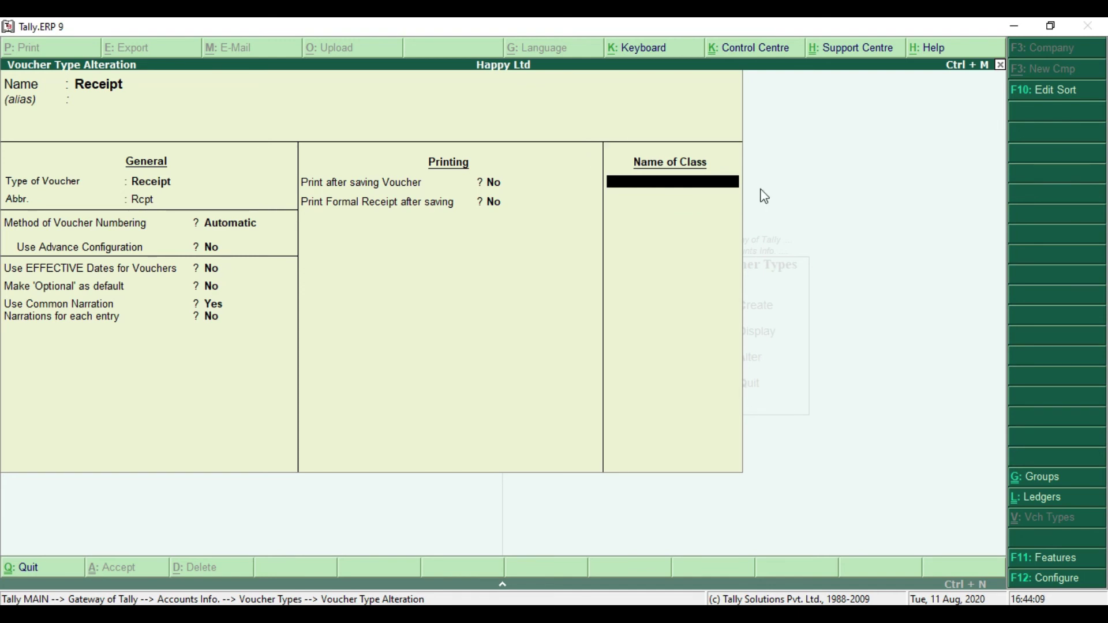
type("Bank a/c")
key("Return")
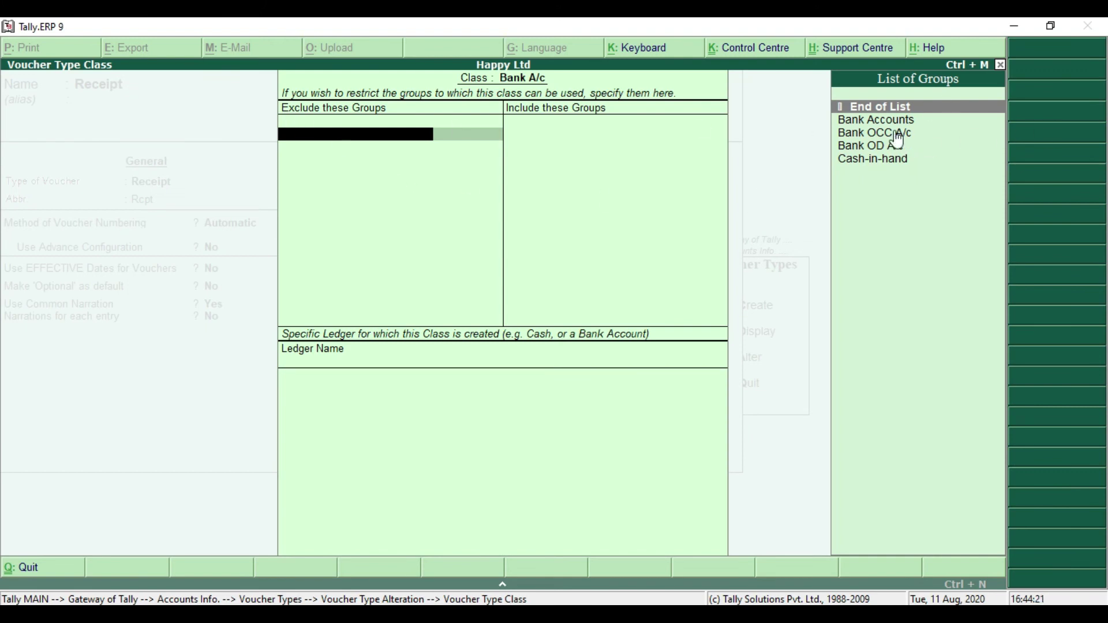
Step: Exclude the Bank Accounts group from the Bank A/c class and end the include list without adding a group
key("Down")
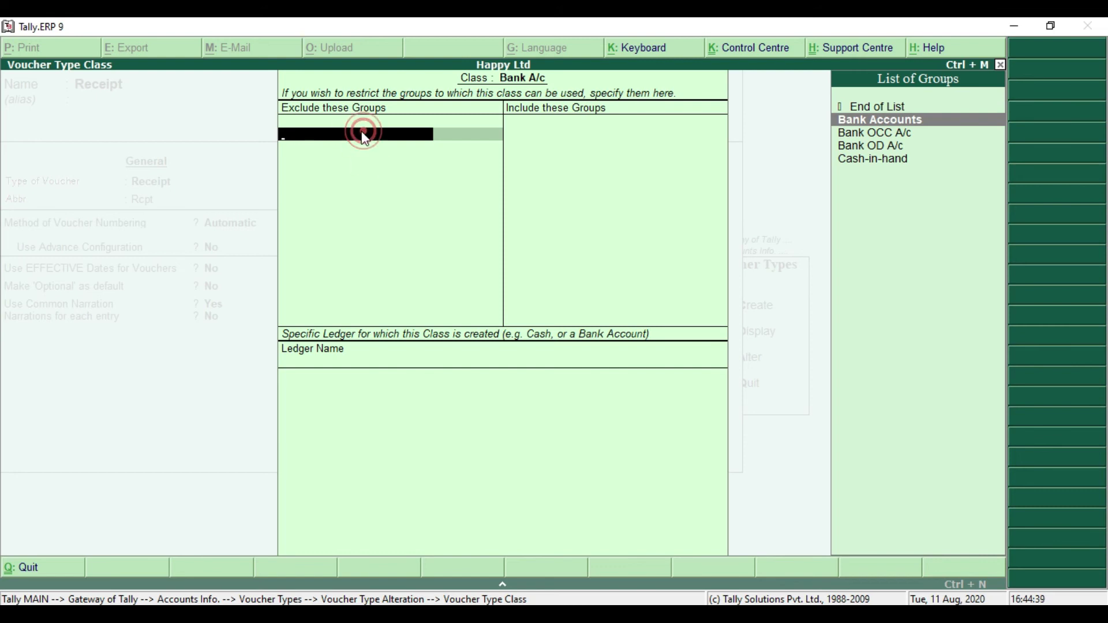
key("Return")
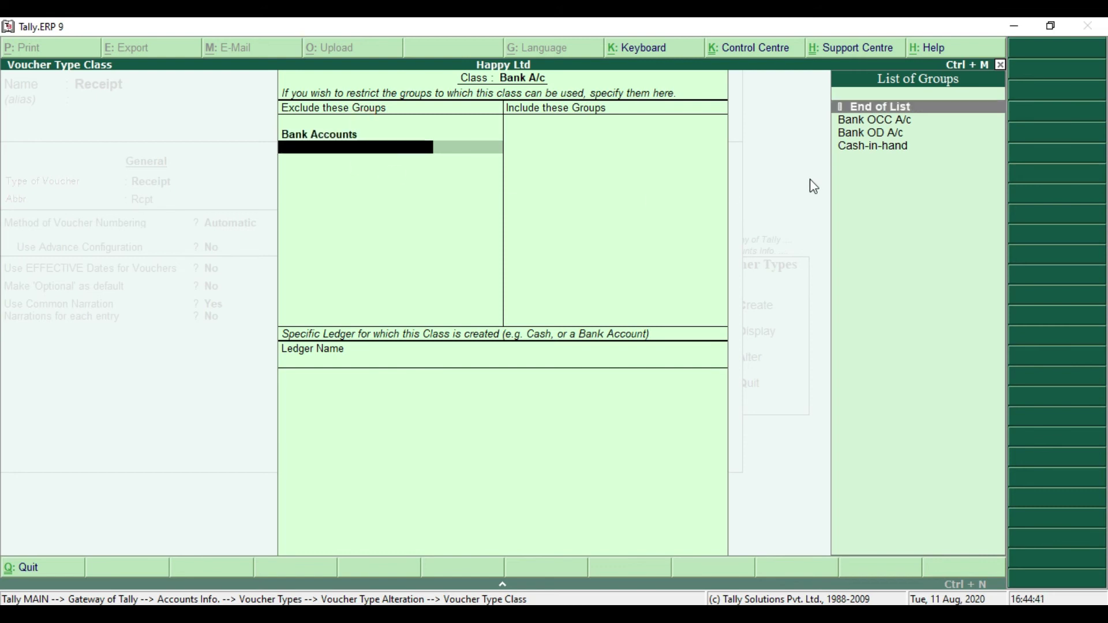
key("Return")
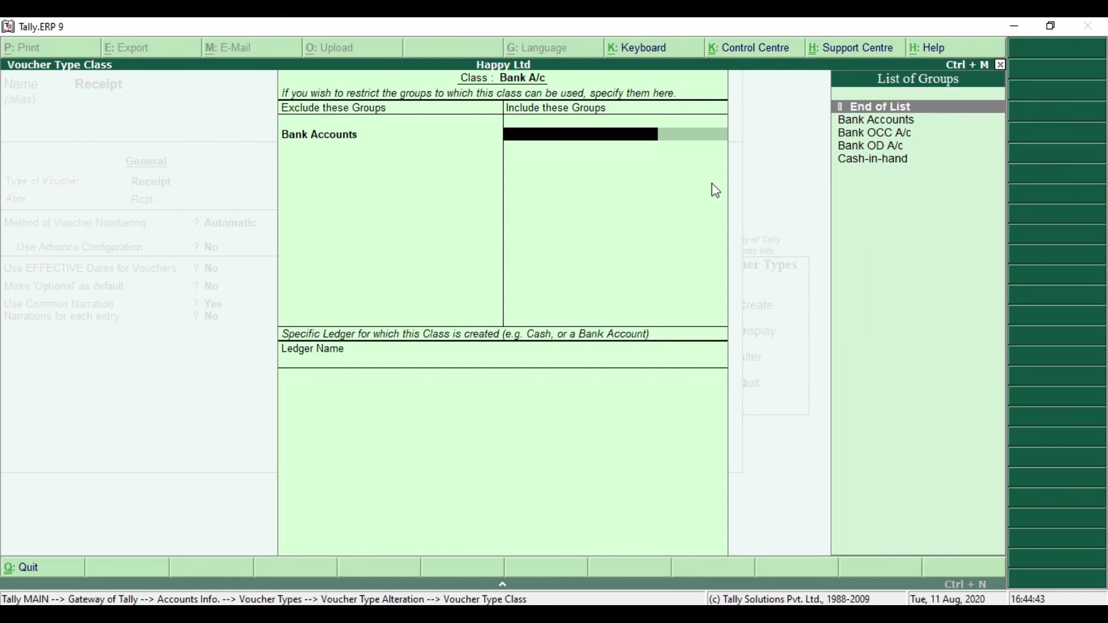
key("Return")
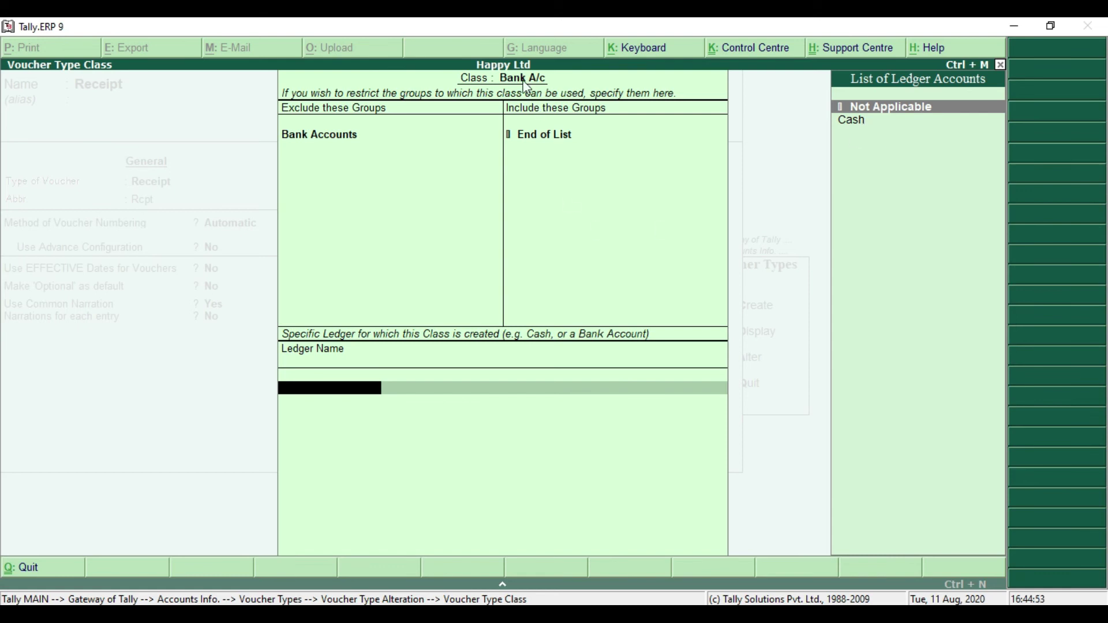
Step: Create a Canara Bank ledger under Bank Accounts as the class's specific ledger and accept the Bank A/c class
key("alt+c")
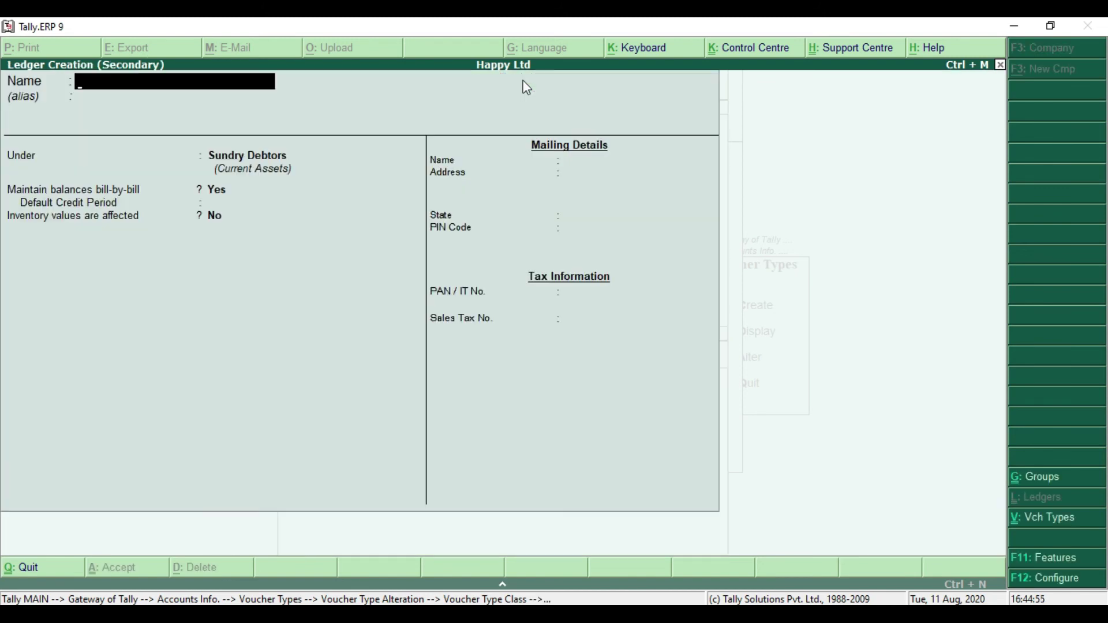
type("Canara bank")
key("Return")
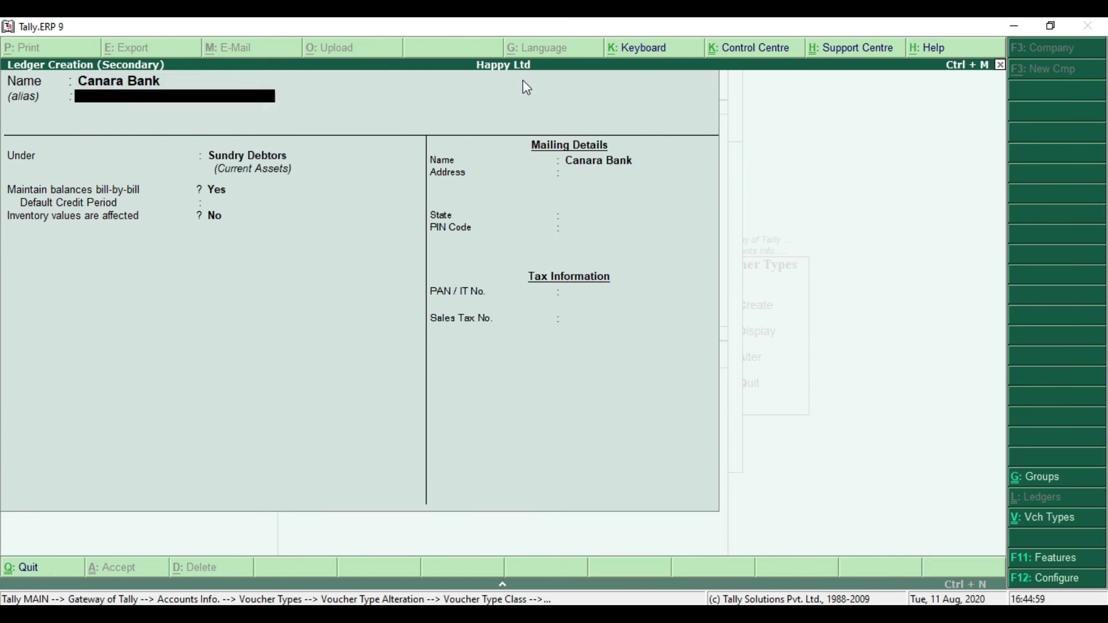
key("Return")
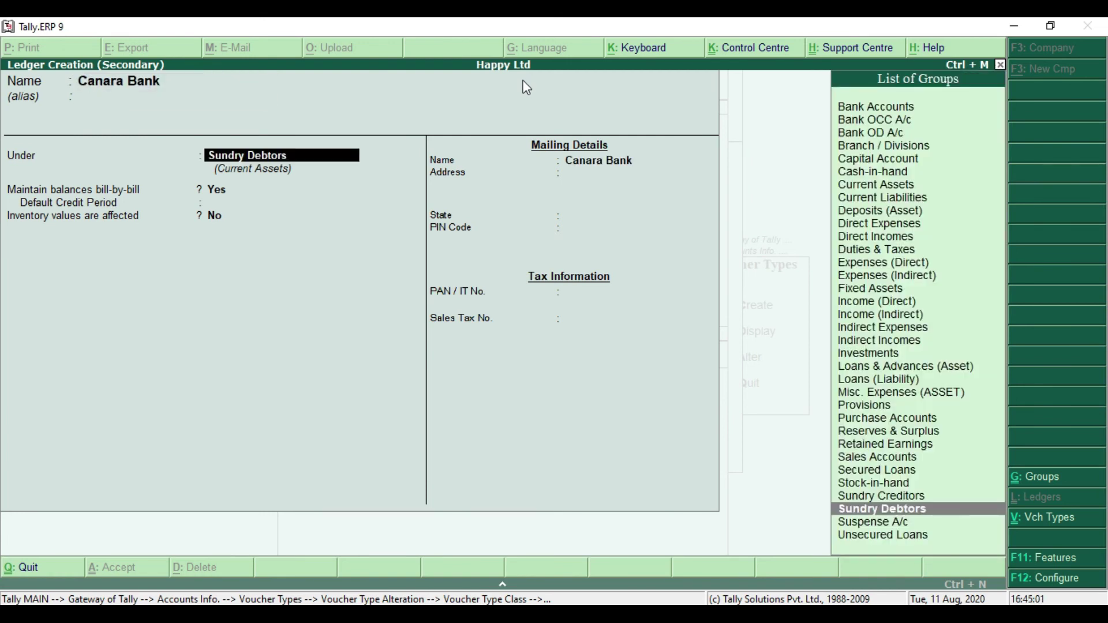
type("B")
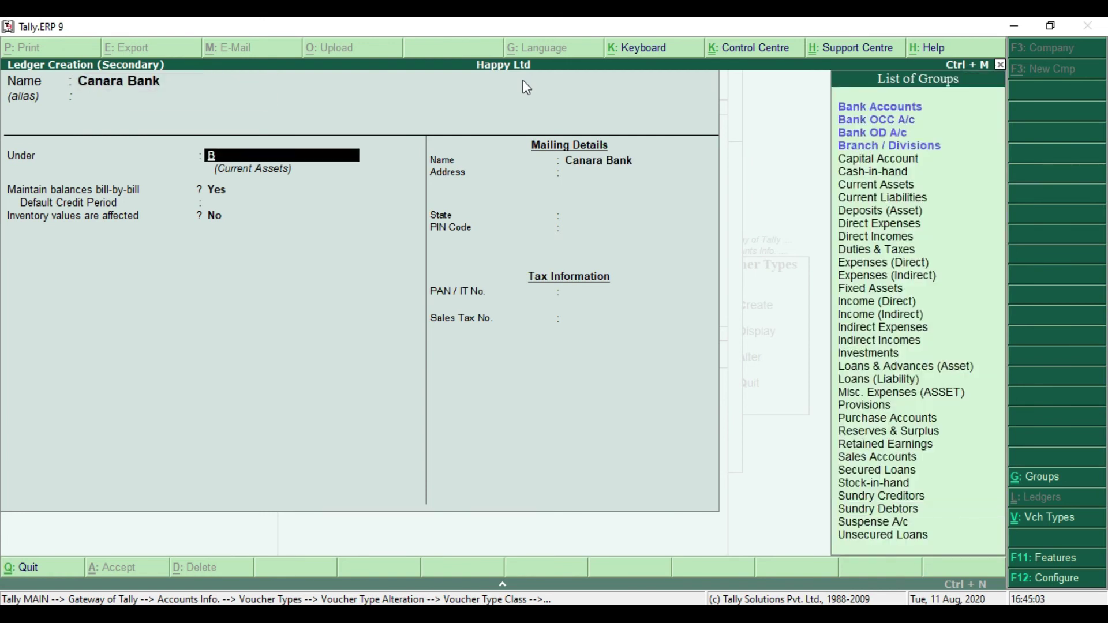
left_click(934, 107)
key("Return")
key("Return")
key("Return")
left_click(932, 106)
key("Return")
key("Return")
key("Return")
key("Return")
key("Return")
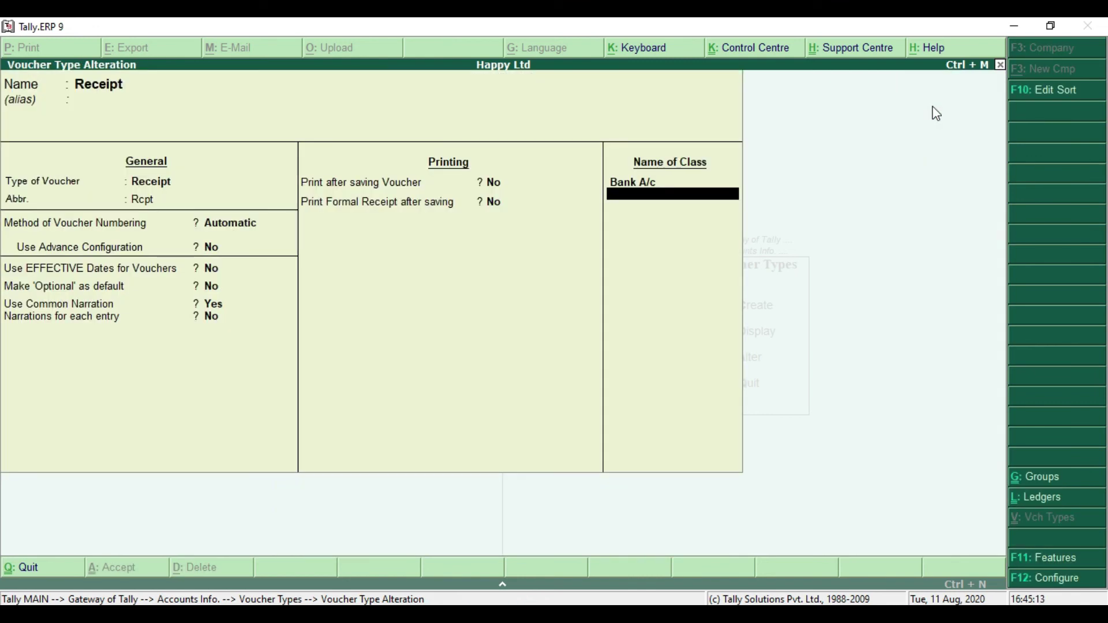
Step: End the class list, save the altered Receipt voucher type, and return to the Accounts Info. menu
key("Return")
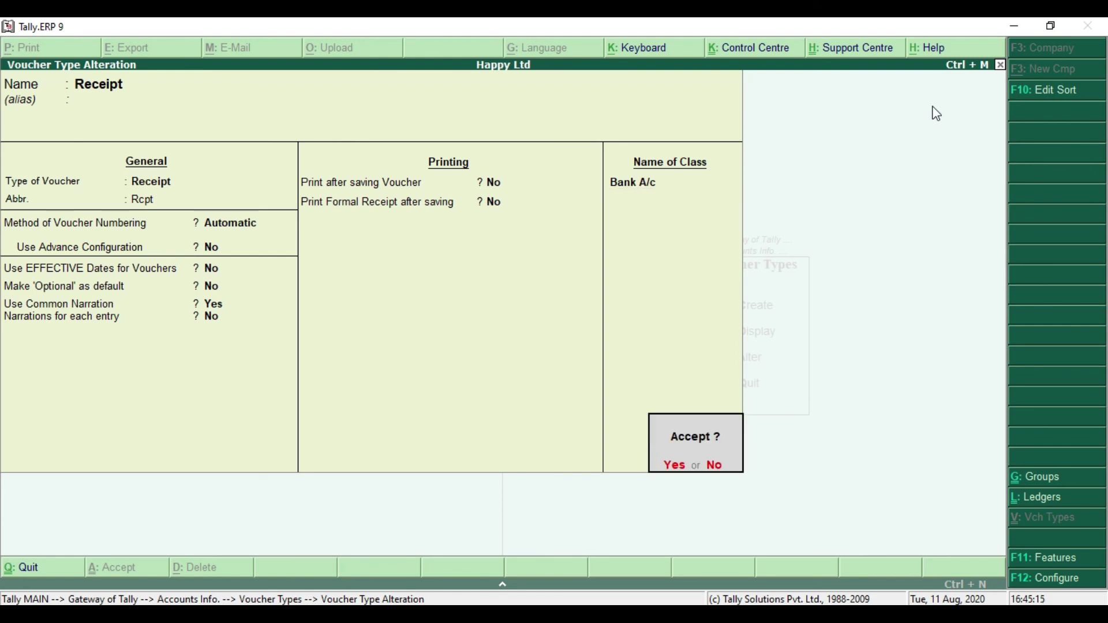
key("Return")
key("Escape")
key("Escape")
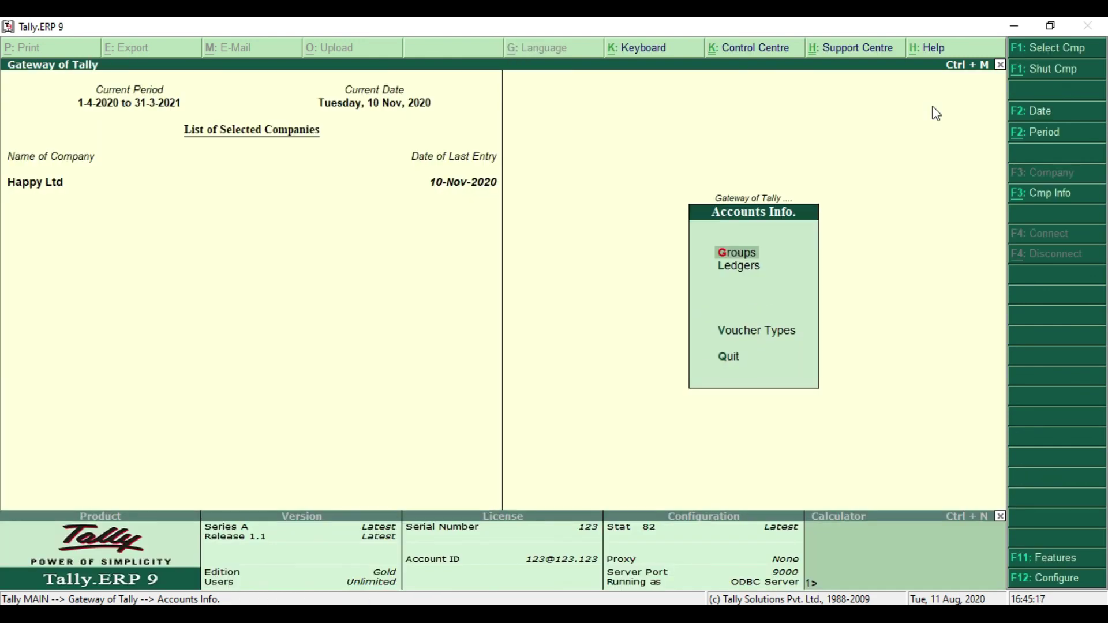
Step: Switch to the PDF and check the bank named in the 20-Nov-2020 receipt from Adobe PC
key("alt+Tab")
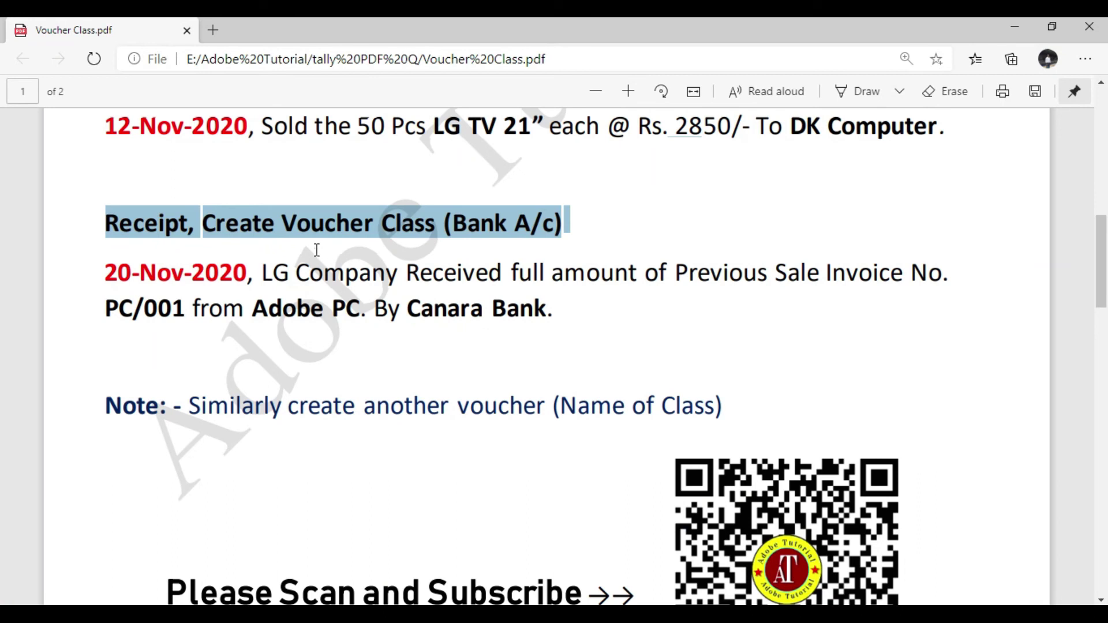
left_click(145, 236)
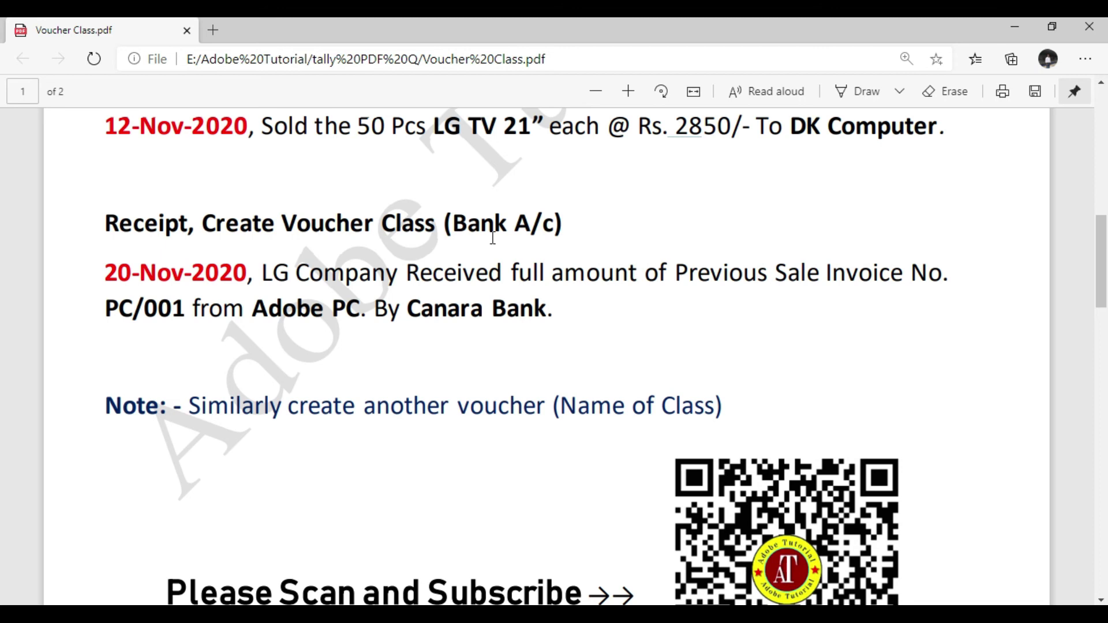
left_click_drag(405, 308, 579, 309)
left_click(554, 311)
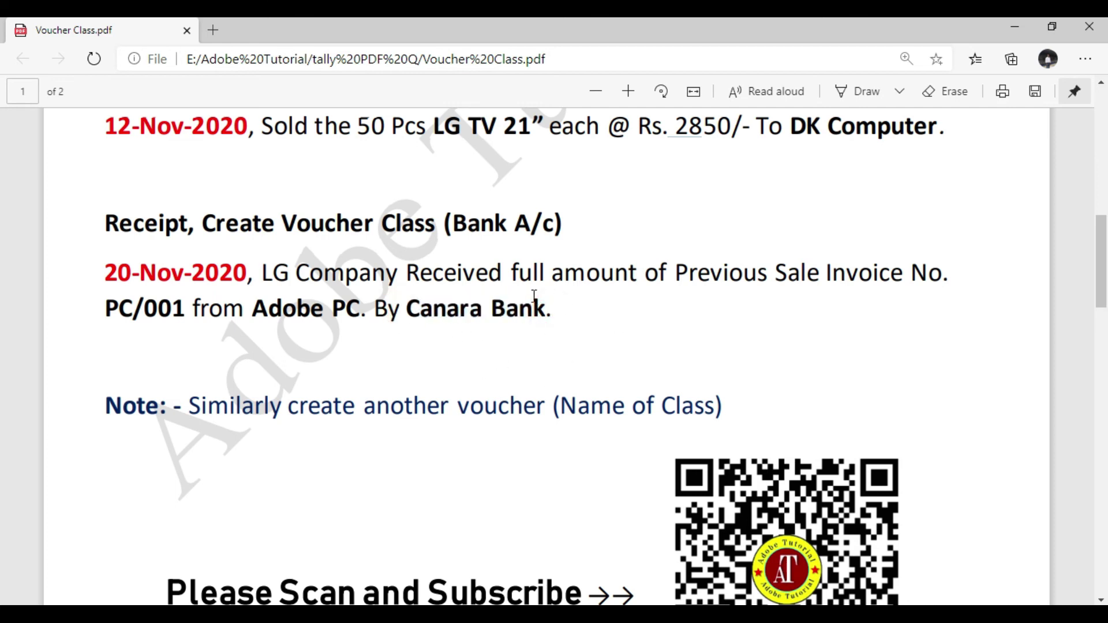
Step: Switch to Tally.ERP 9 and start a Receipt accounting voucher with the Bank A/c voucher class
key("alt+Tab")
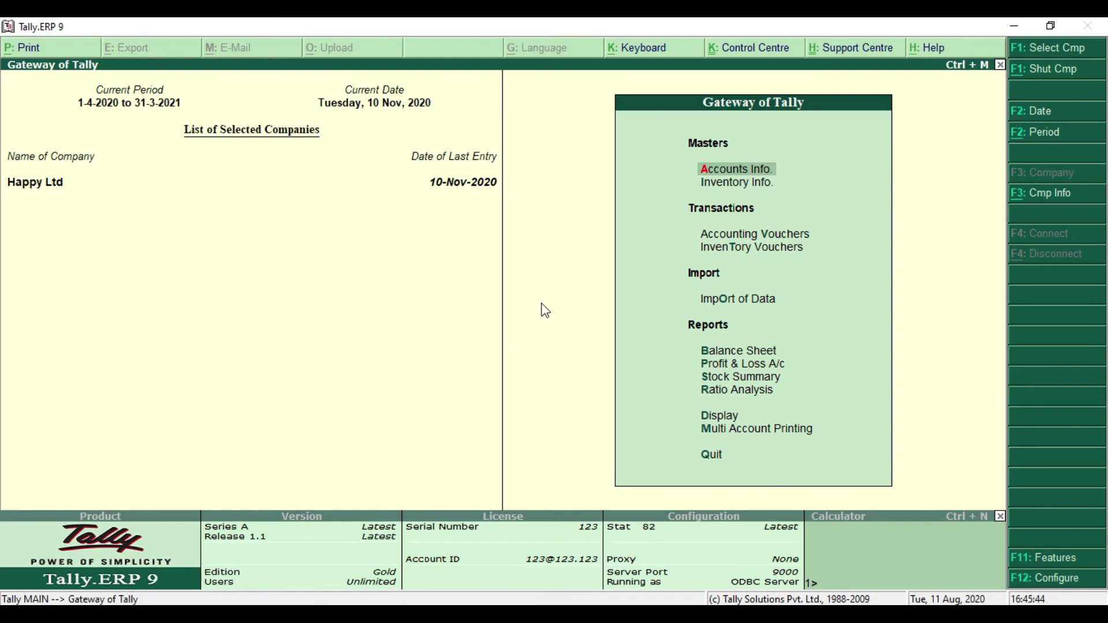
key("Down")
key("Down")
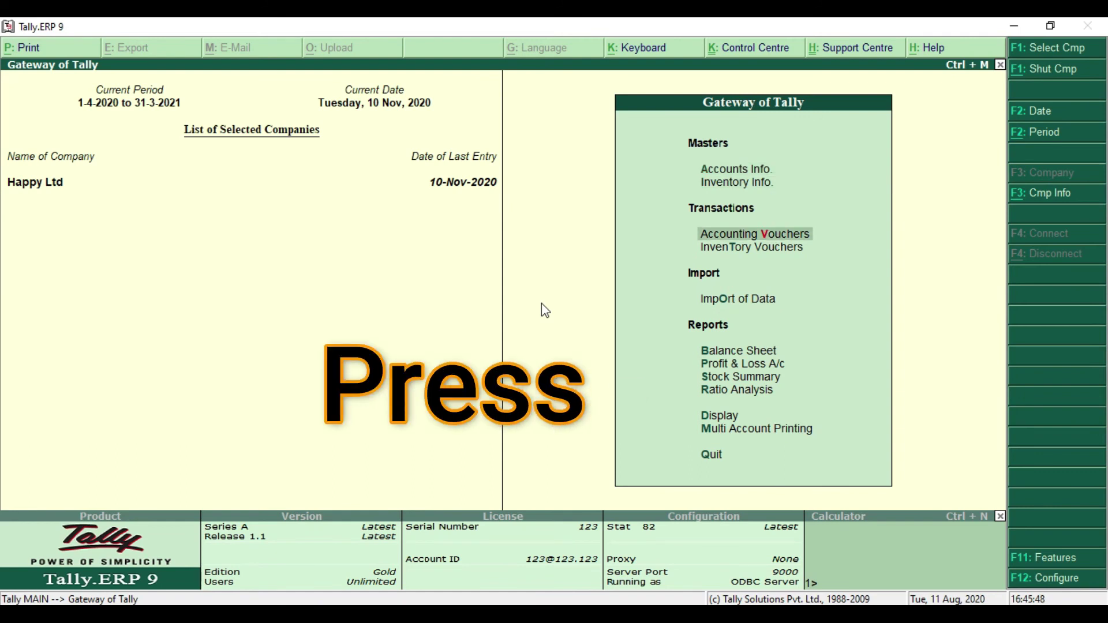
key("Return")
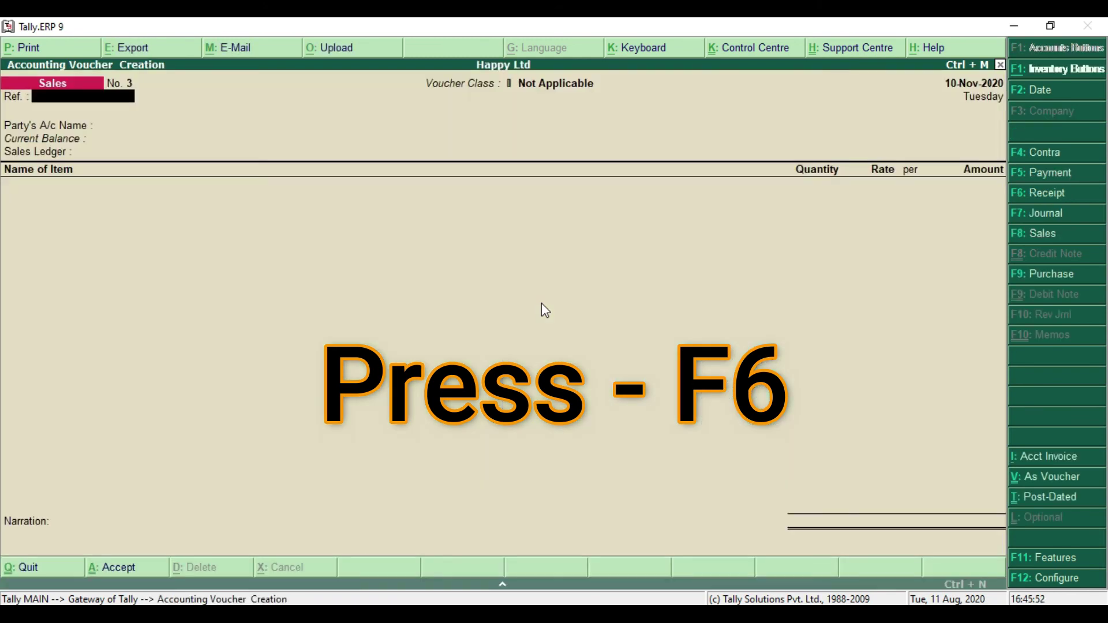
key("F6")
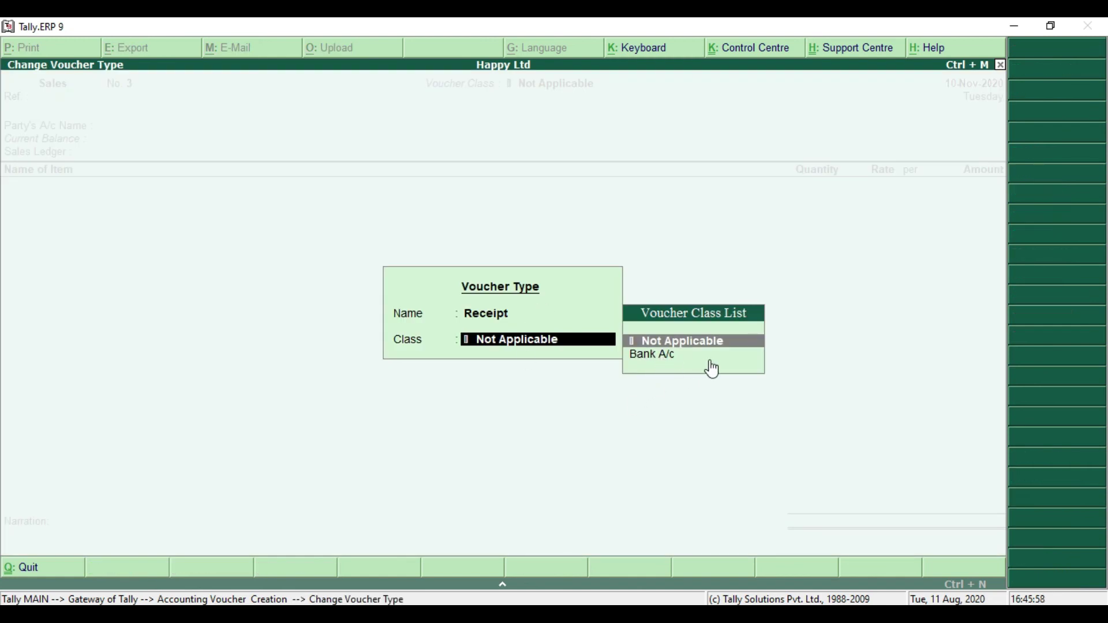
left_click(680, 374)
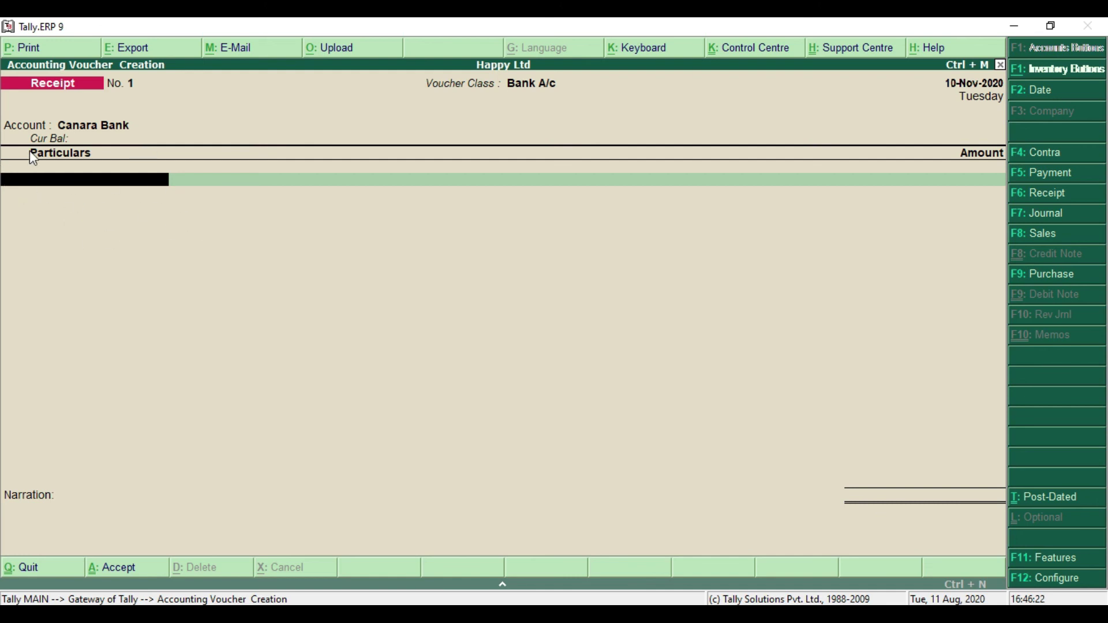
left_click_drag(2, 107, 163, 140)
mouse_move(416, 66)
left_mouse_down()
mouse_move(630, 95)
mouse_move(606, 98)
left_mouse_up()
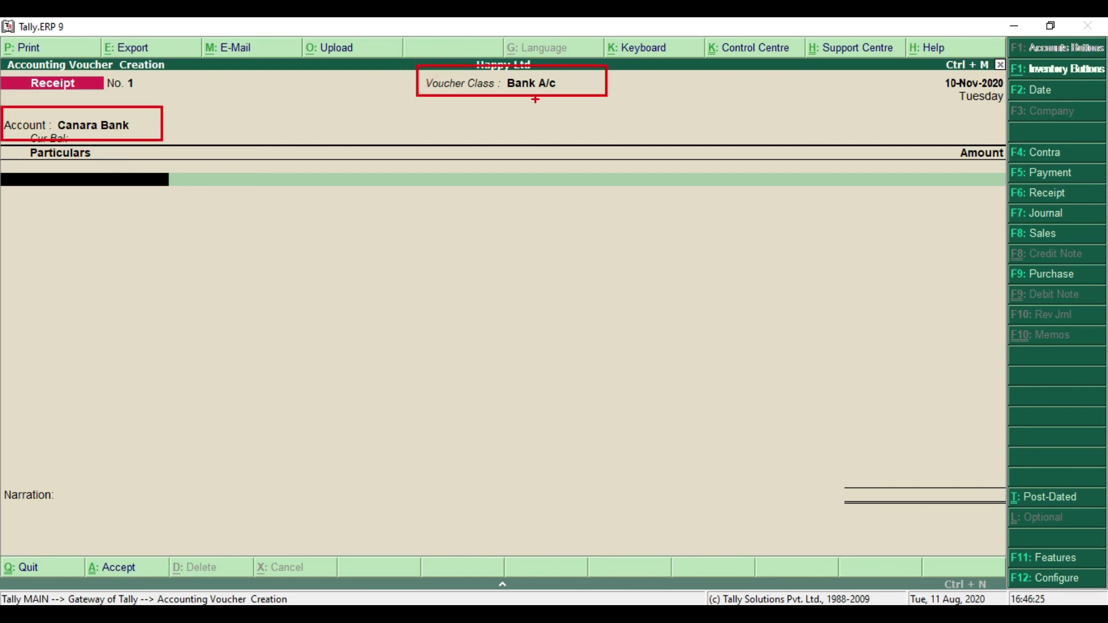